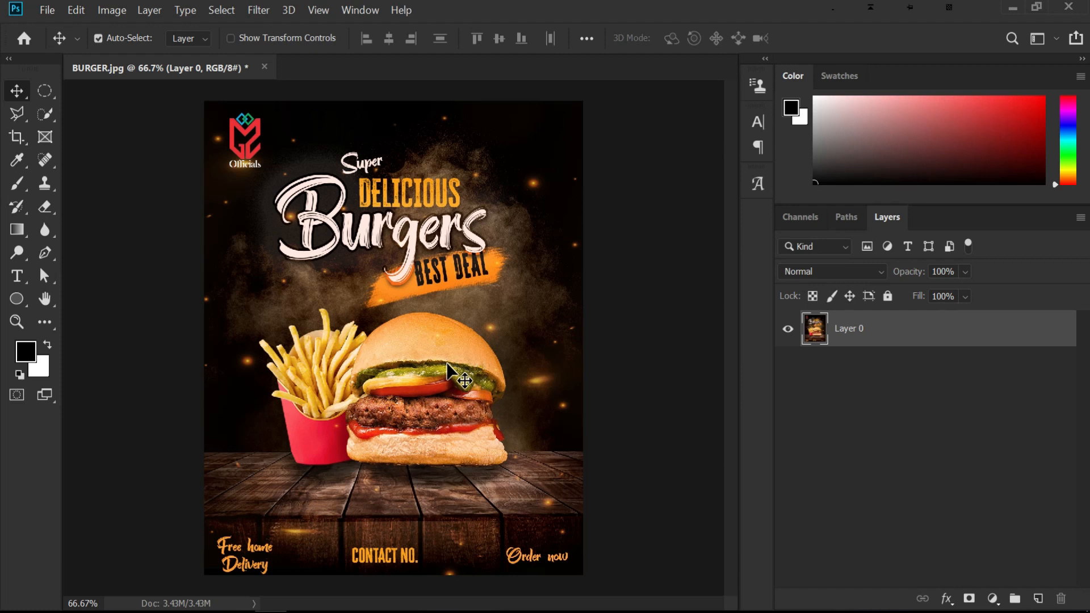
# Create a new 13 x 16 inch document at 72 pixels/inch and fill its background with black
pyautogui.click(24, 38)
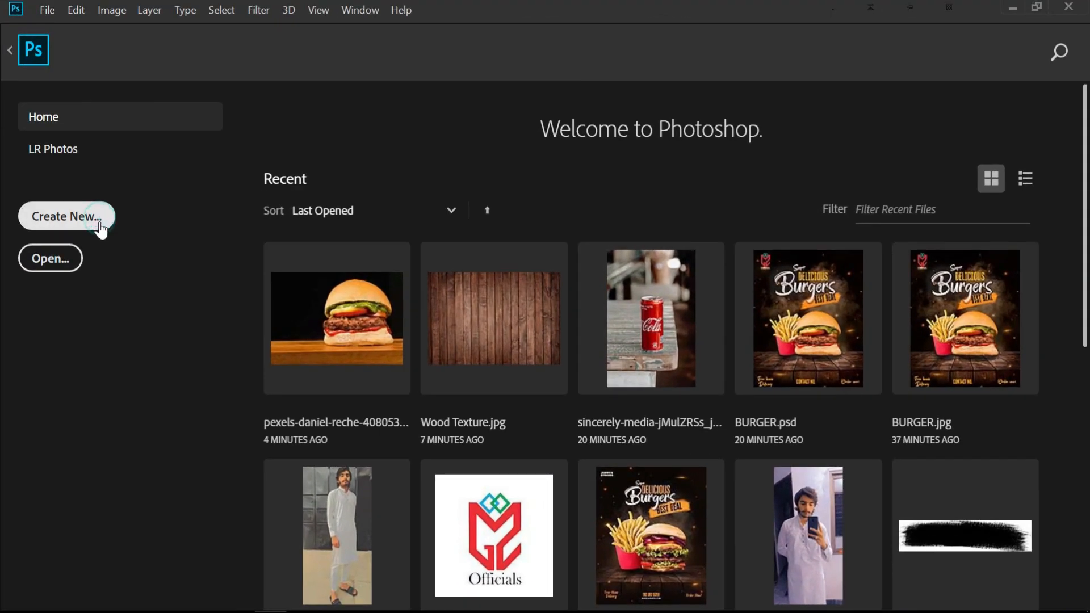
pyautogui.click(100, 222)
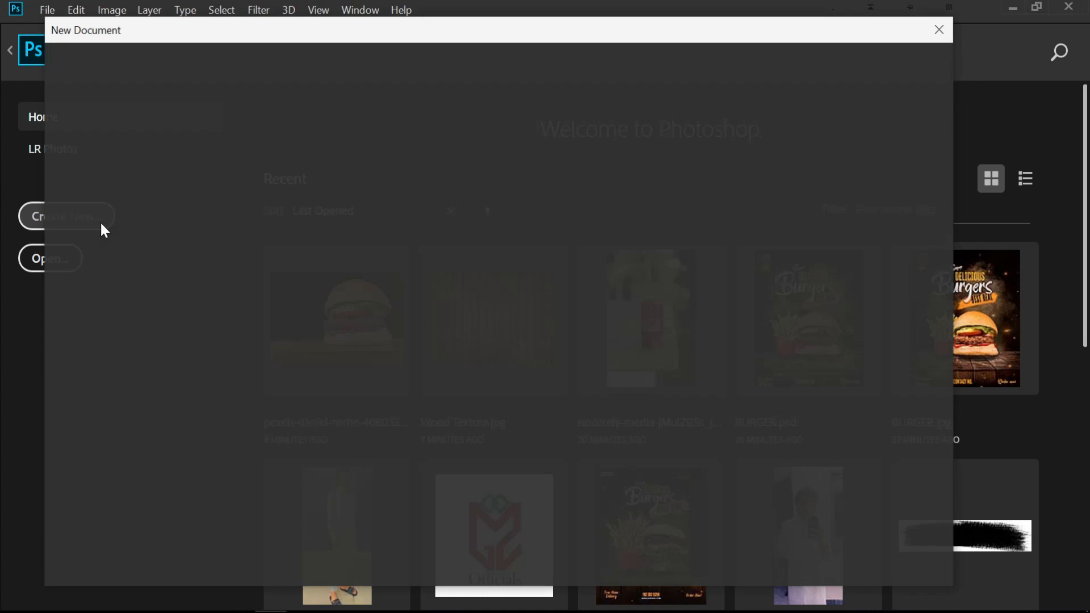
pyautogui.doubleClick(730, 191)
pyautogui.doubleClick(742, 245)
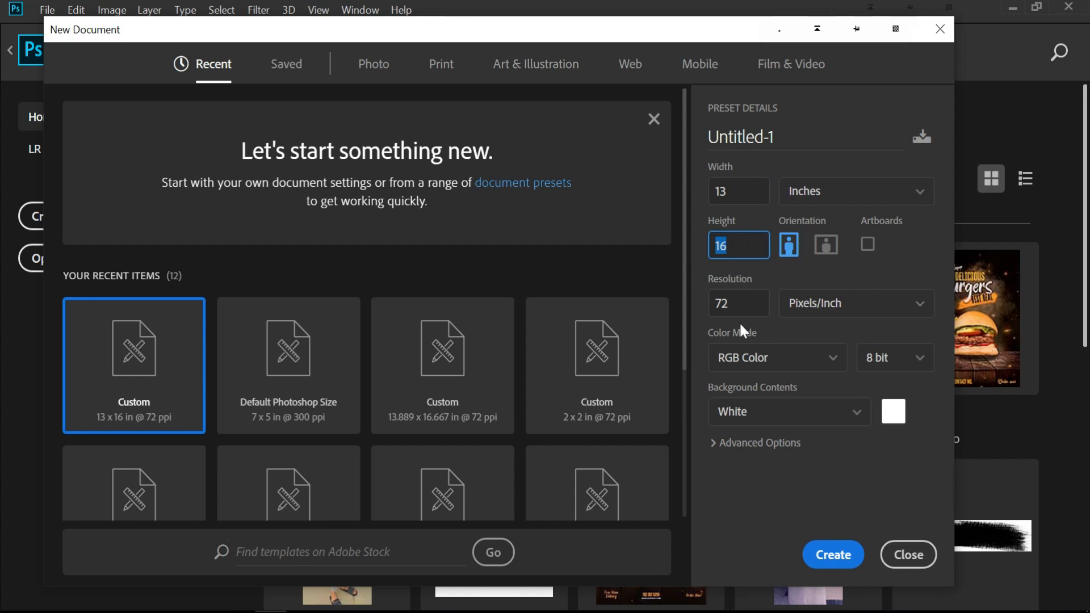
pyautogui.doubleClick(745, 304)
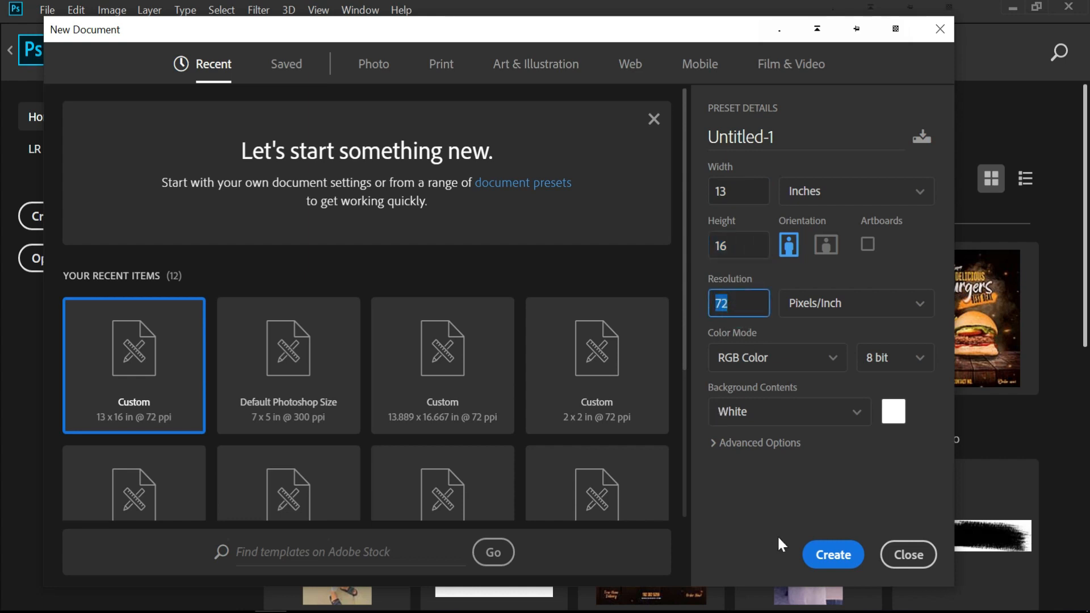
pyautogui.click(833, 555)
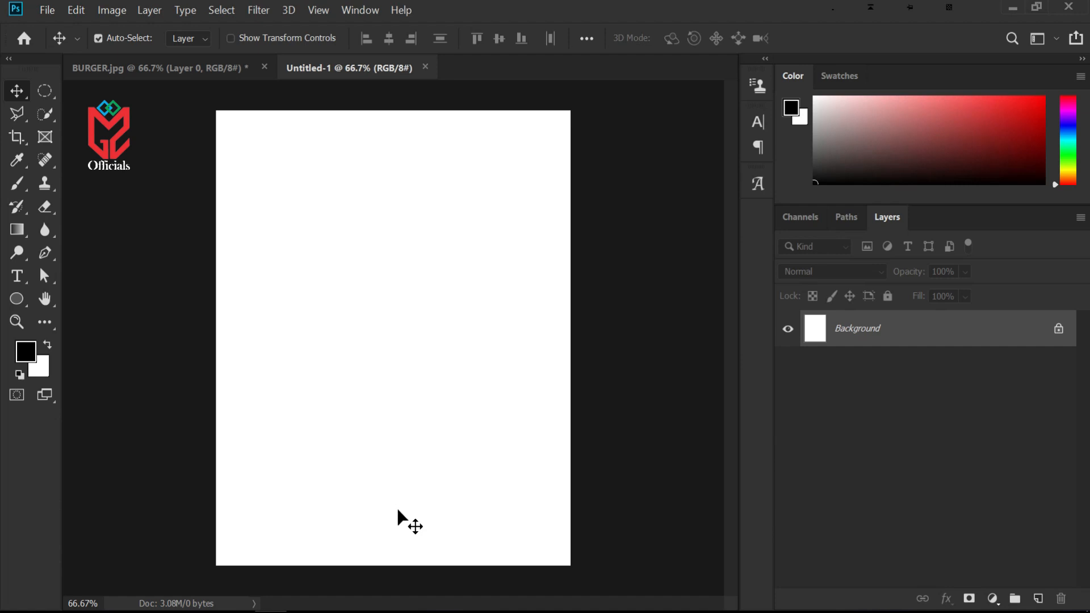
pyautogui.hotkey('alt', 'BackSpace')
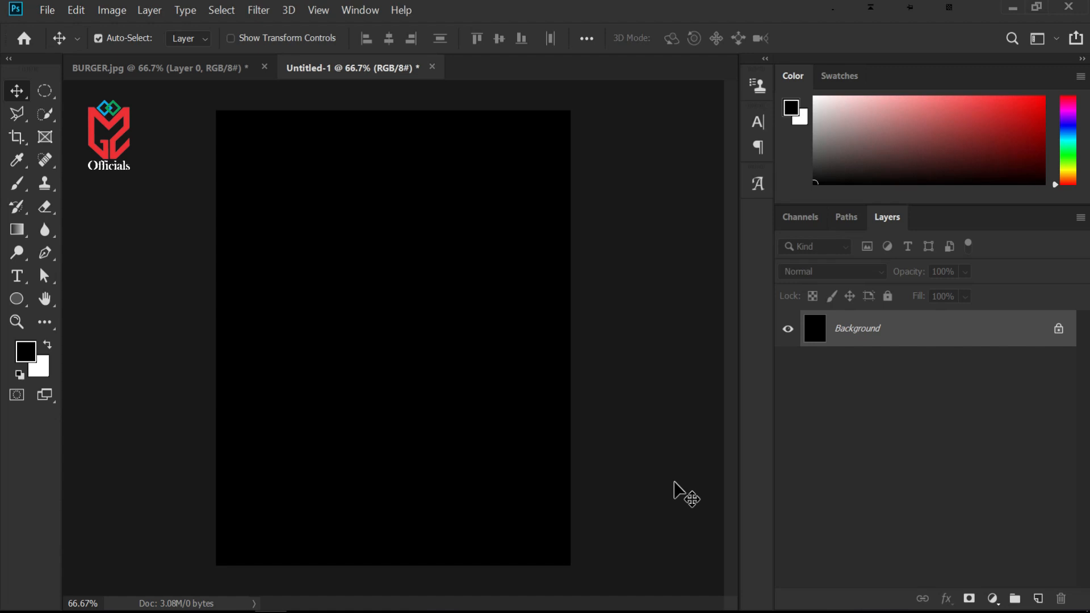
# Open the Wood Table and Wood Texture images from the BURGER PRACTICE folder and switch to the Wood Table image
pyautogui.click(1009, 13)
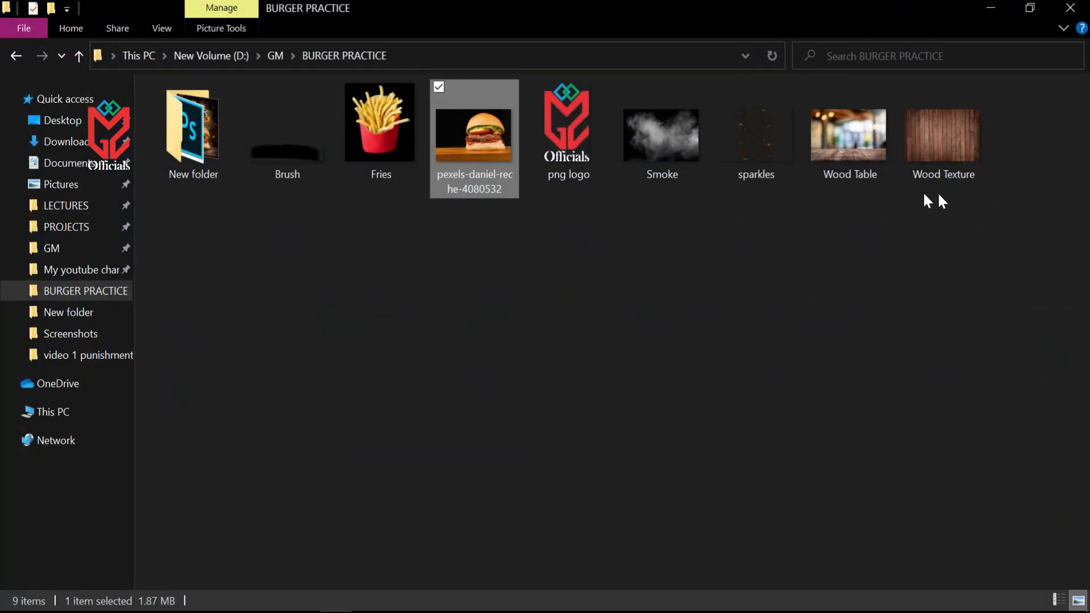
pyautogui.moveTo(965, 211); pyautogui.dragTo(555, 14)
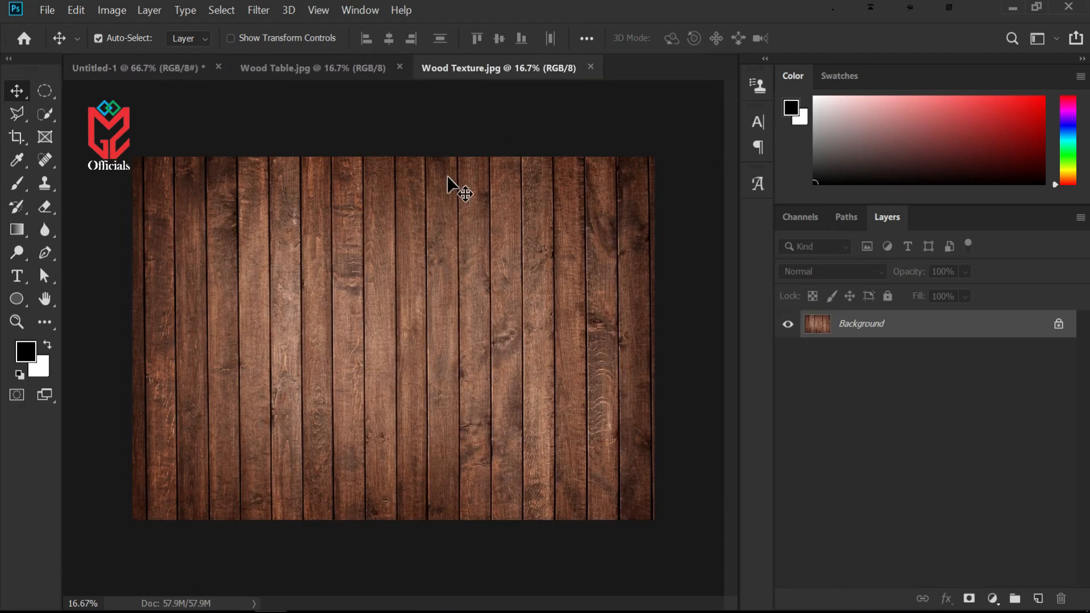
pyautogui.click(319, 67)
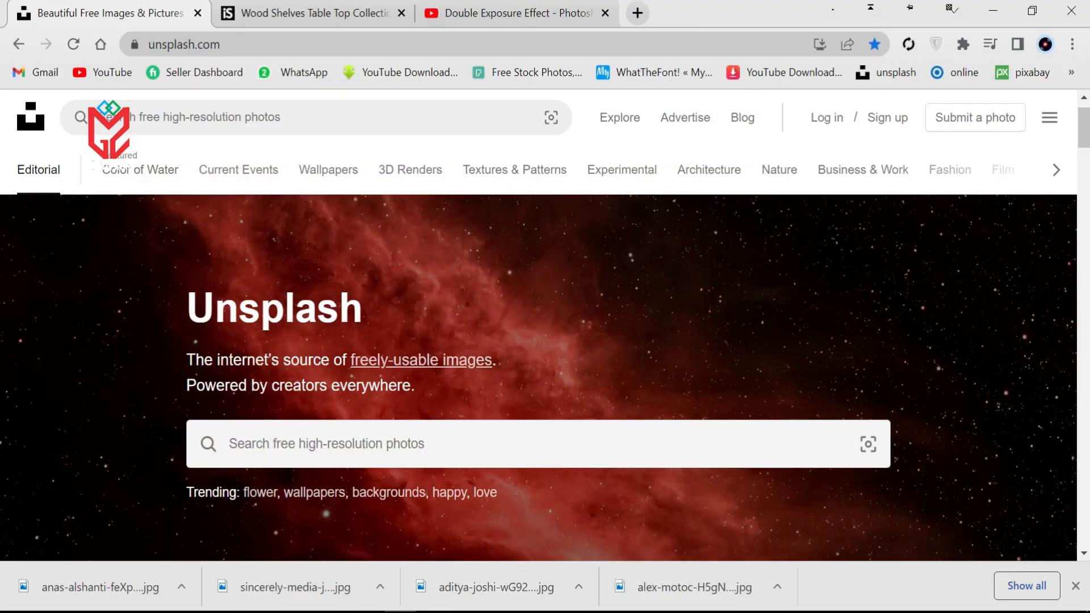
pyautogui.moveTo(163, 306); pyautogui.dragTo(386, 321)
pyautogui.click(810, 295)
pyautogui.click(993, 8)
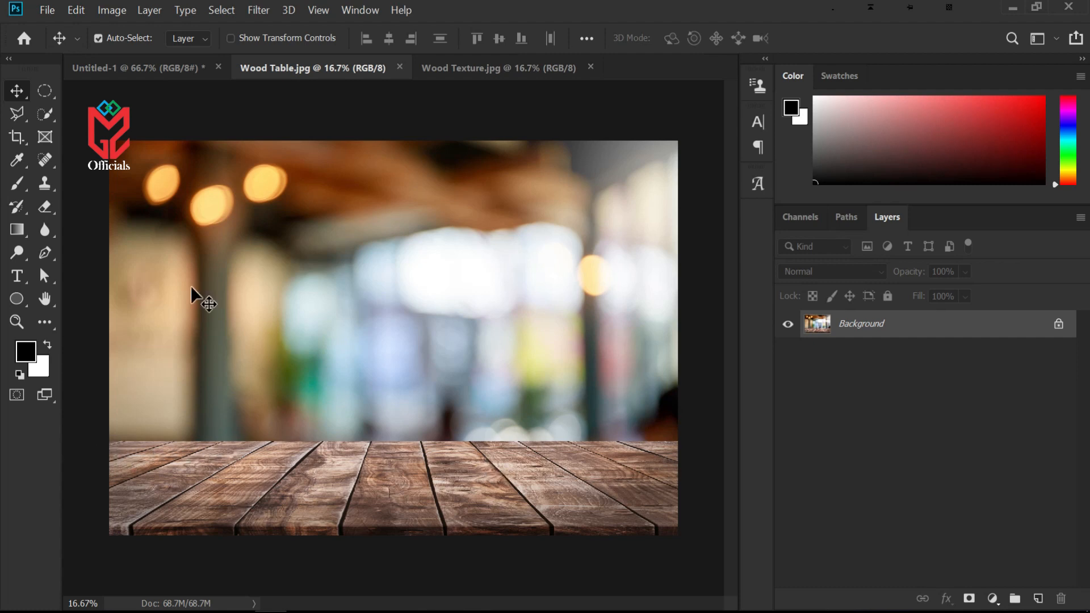
# Unlock the Wood Table layer and cut away the blurred backdrop above the wooden tabletop with a rectangular selection
pyautogui.click(46, 91)
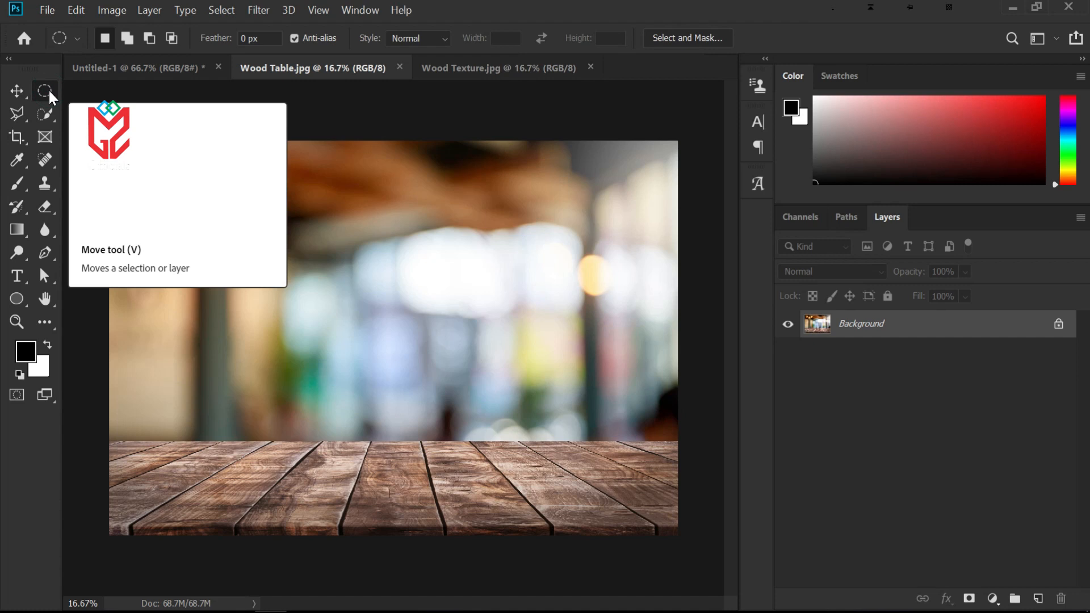
pyautogui.rightClick(46, 91)
pyautogui.click(100, 90)
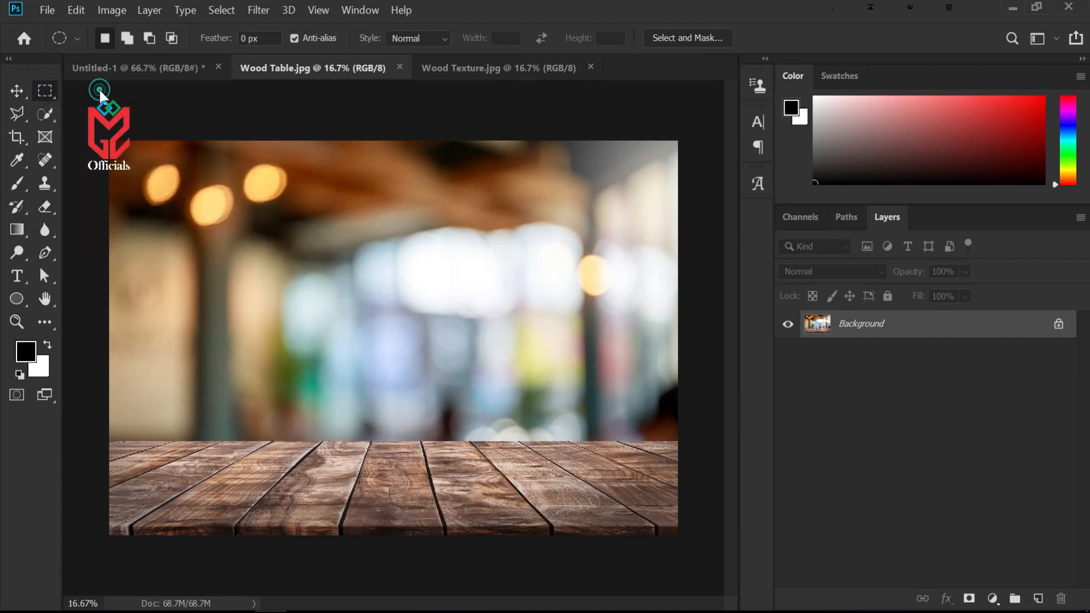
pyautogui.moveTo(82, 124); pyautogui.dragTo(689, 443)
pyautogui.click(1058, 323)
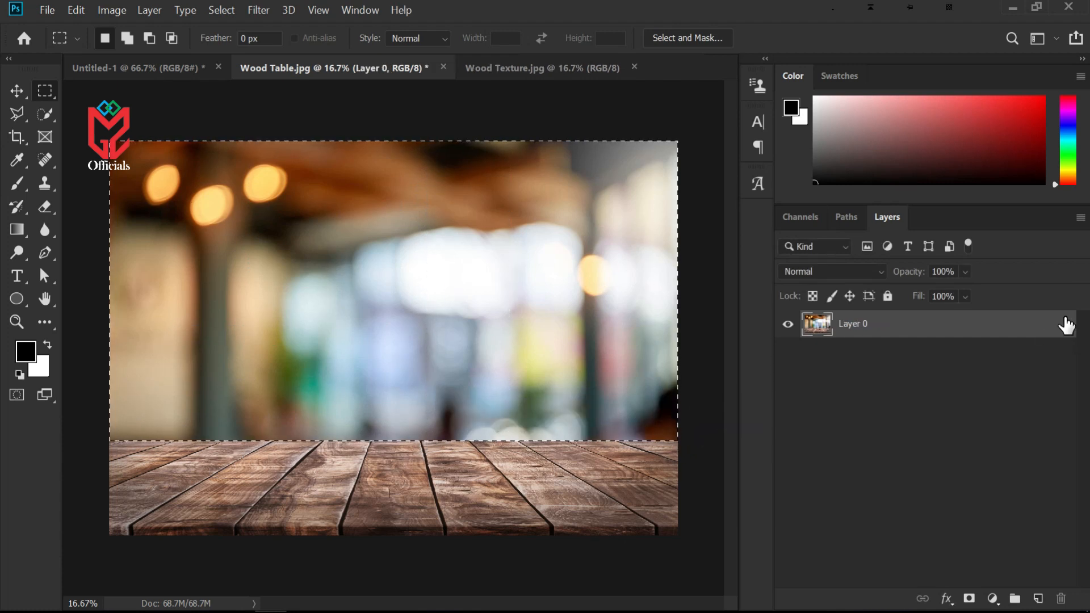
pyautogui.hotkey('ctrl', 'x')
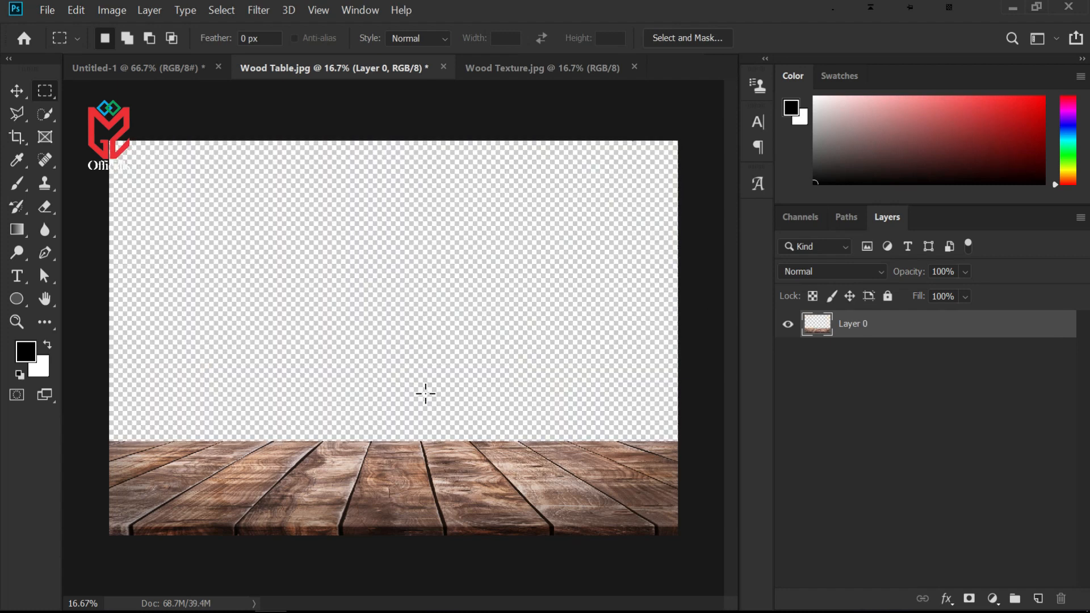
# Move the tabletop layer into the new black document
pyautogui.click(19, 90)
pyautogui.moveTo(379, 476); pyautogui.dragTo(400, 494)
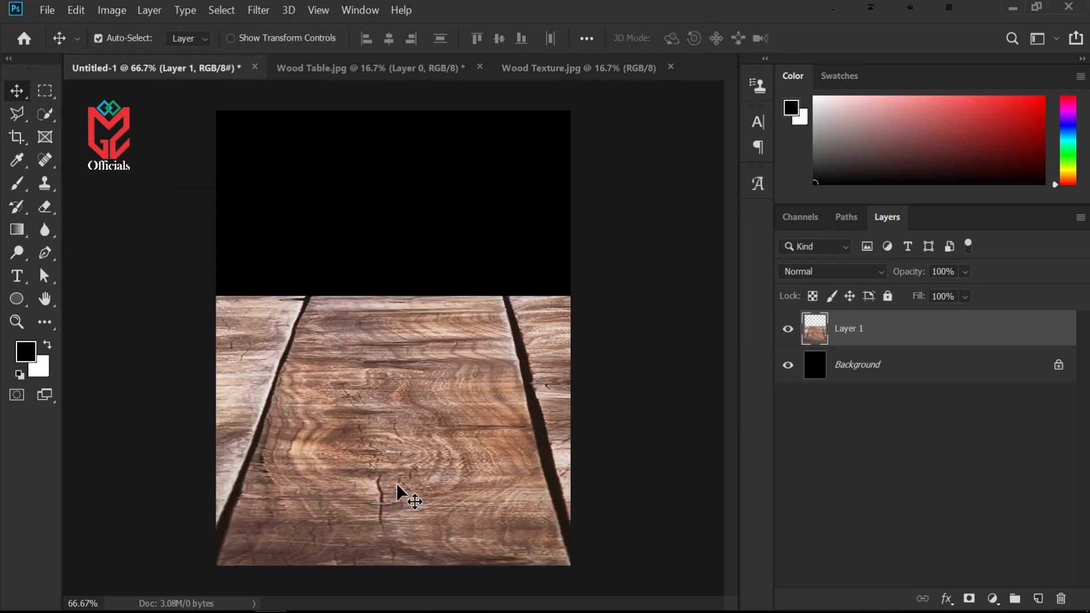
# Scale the tabletop to about 36.5% and position it across the lower part of the canvas
pyautogui.hotkey('ctrl', '-')
pyautogui.hotkey('ctrl', '-')
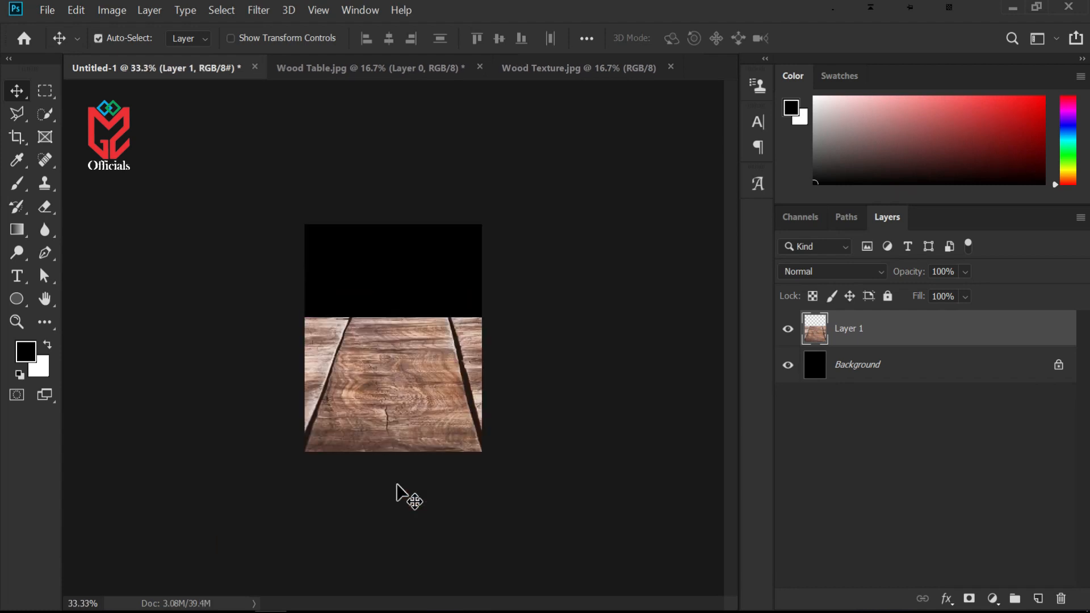
pyautogui.hotkey('ctrl', 't')
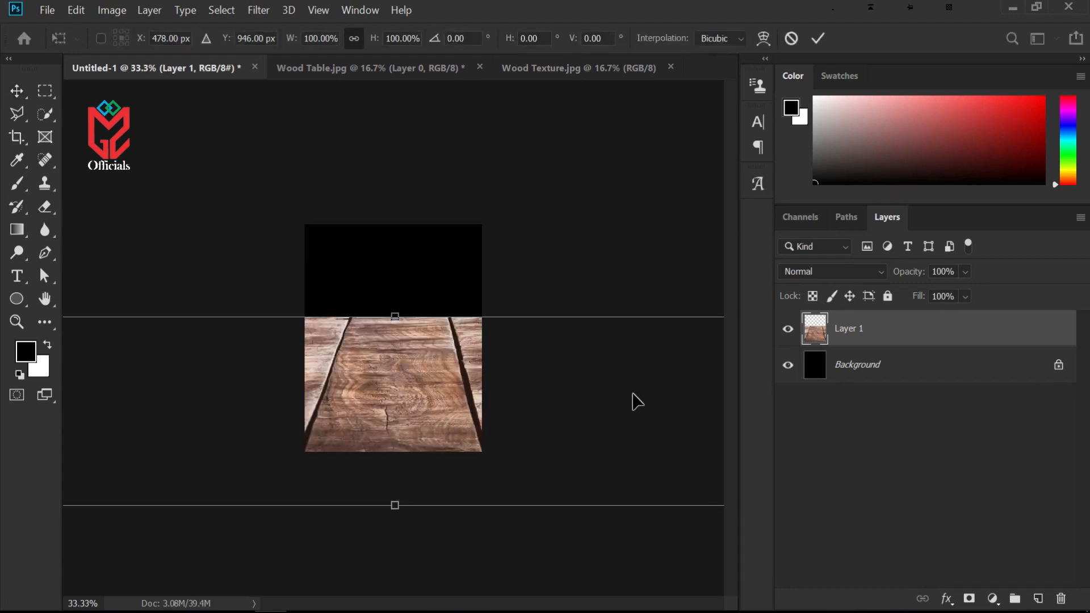
pyautogui.hotkey('ctrl', '-')
pyautogui.hotkey('ctrl', '-')
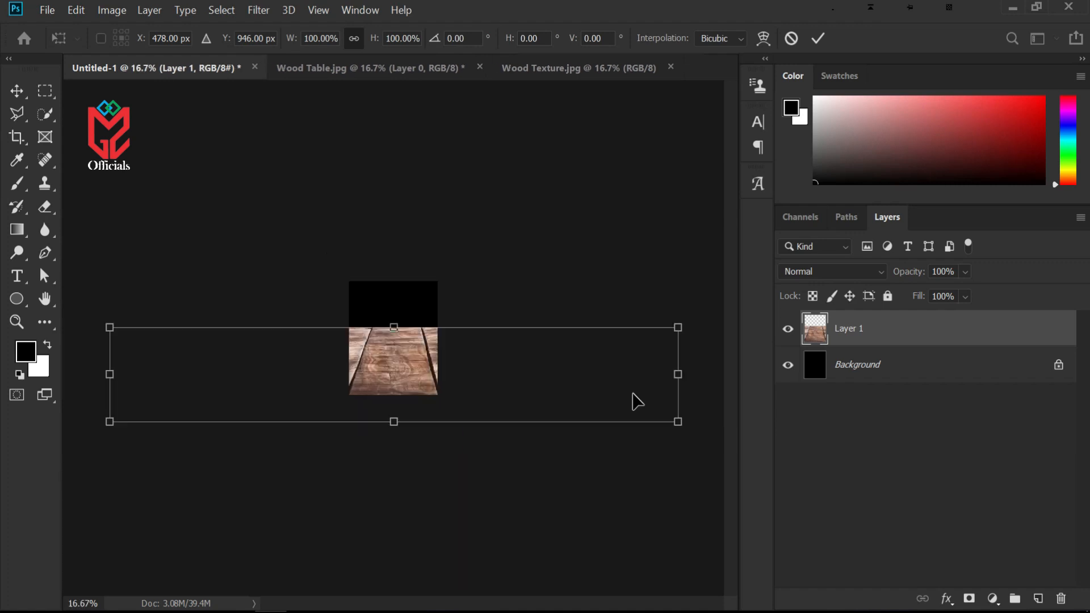
pyautogui.moveTo(679, 325); pyautogui.dragTo(481, 389)
pyautogui.moveTo(527, 363); pyautogui.dragTo(414, 401)
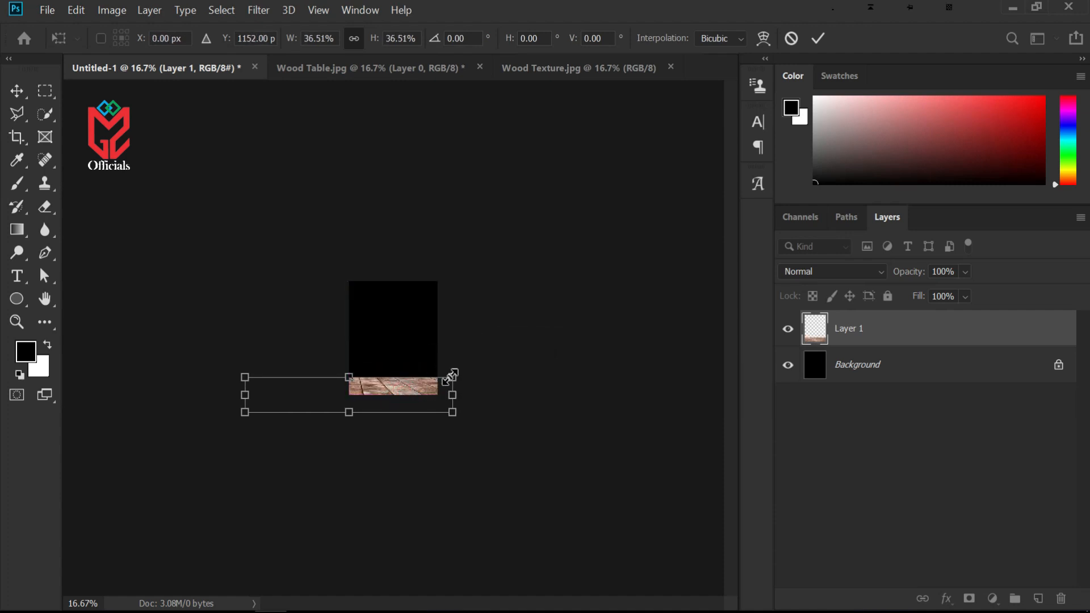
pyautogui.moveTo(459, 375); pyautogui.dragTo(454, 377)
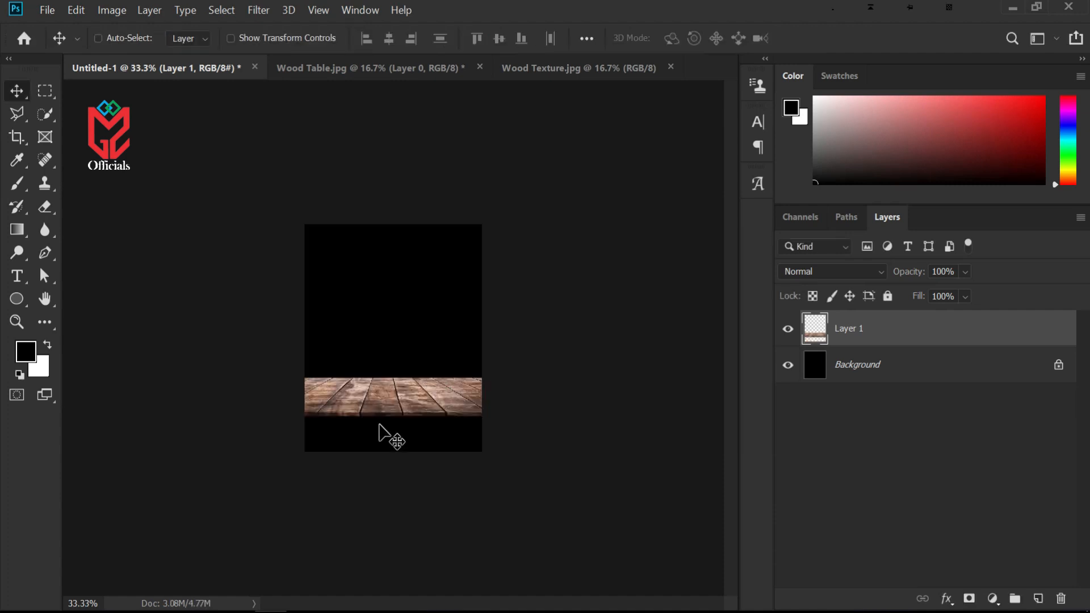
pyautogui.hotkey('ctrl', '+')
pyautogui.hotkey('ctrl', '+')
pyautogui.hotkey('ctrl', '-')
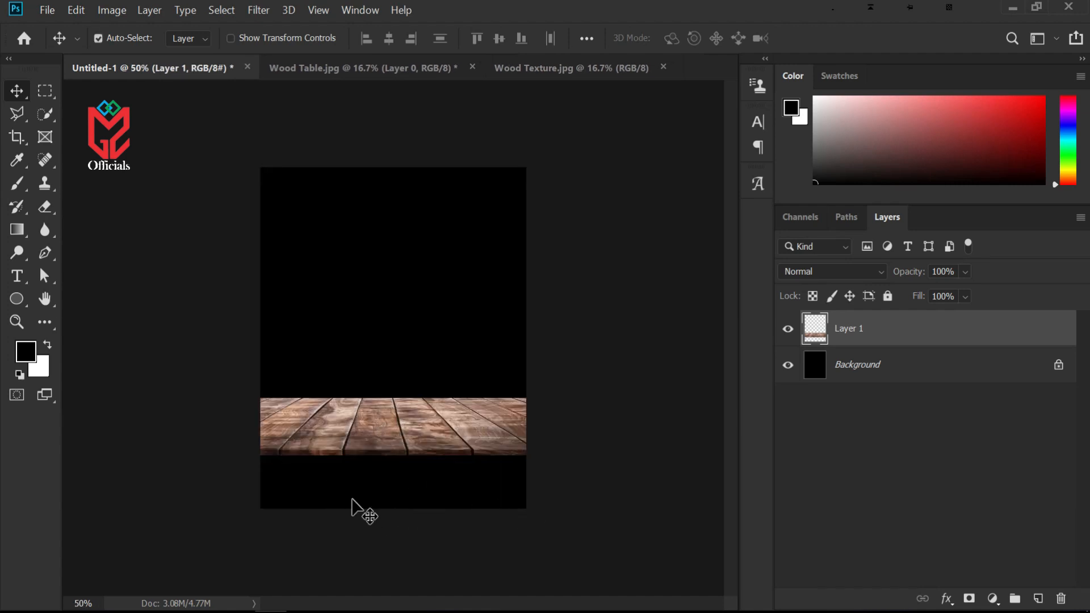
# Bring the wood texture into the poster document as a new layer
pyautogui.click(574, 73)
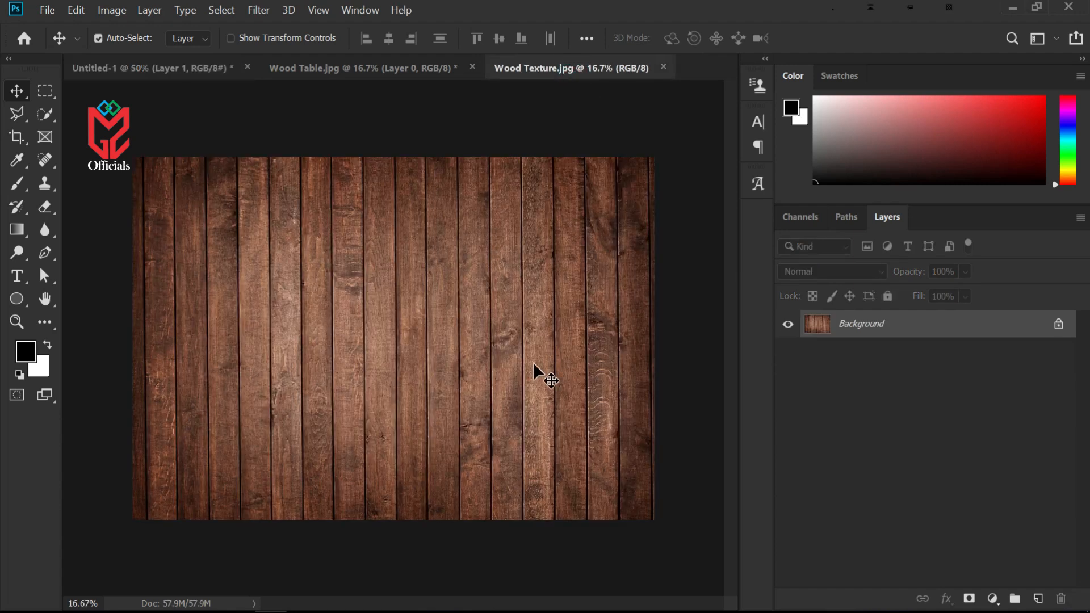
pyautogui.moveTo(367, 318); pyautogui.dragTo(332, 464)
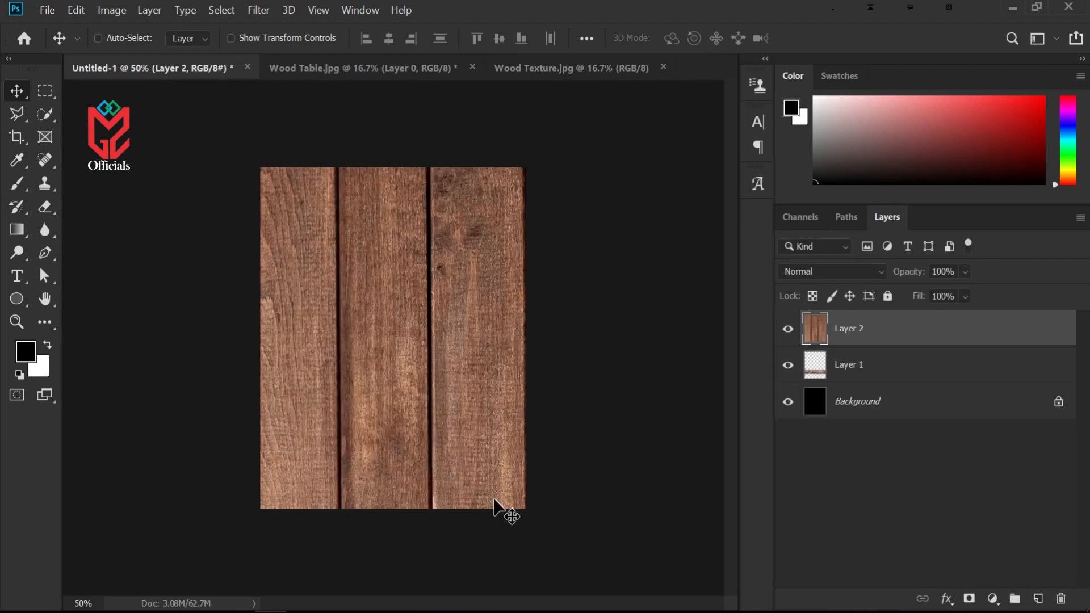
# Scale the wood texture to about 30.5% and distort it into the table's front face beneath the tabletop
pyautogui.hotkey('ctrl', '-')
pyautogui.hotkey('ctrl', '-')
pyautogui.hotkey('ctrl', '-')
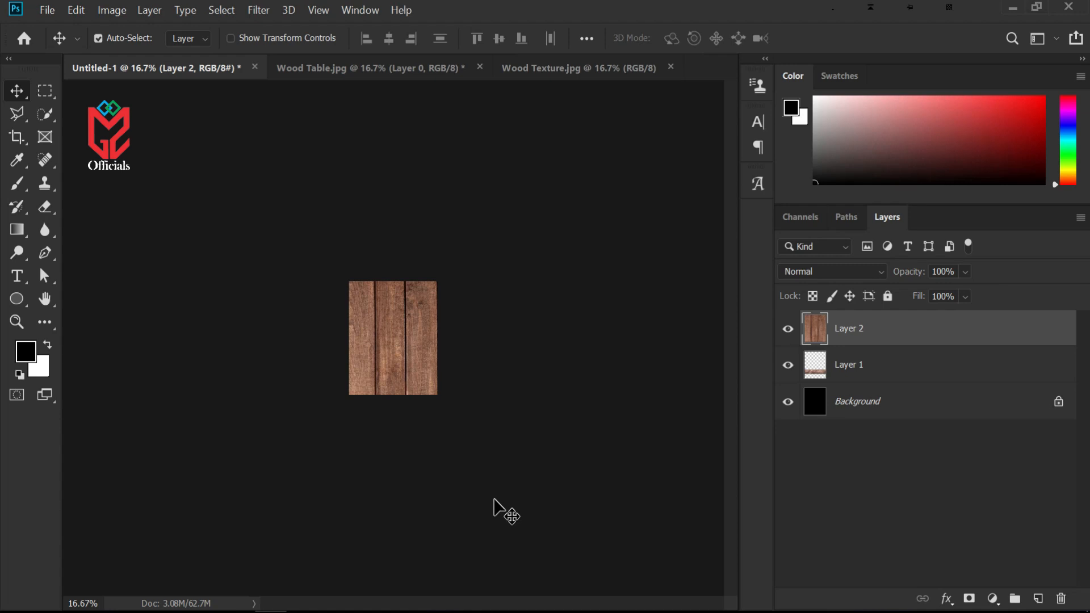
pyautogui.hotkey('ctrl', 't')
pyautogui.moveTo(634, 200); pyautogui.dragTo(274, 447)
pyautogui.moveTo(224, 508); pyautogui.dragTo(424, 442)
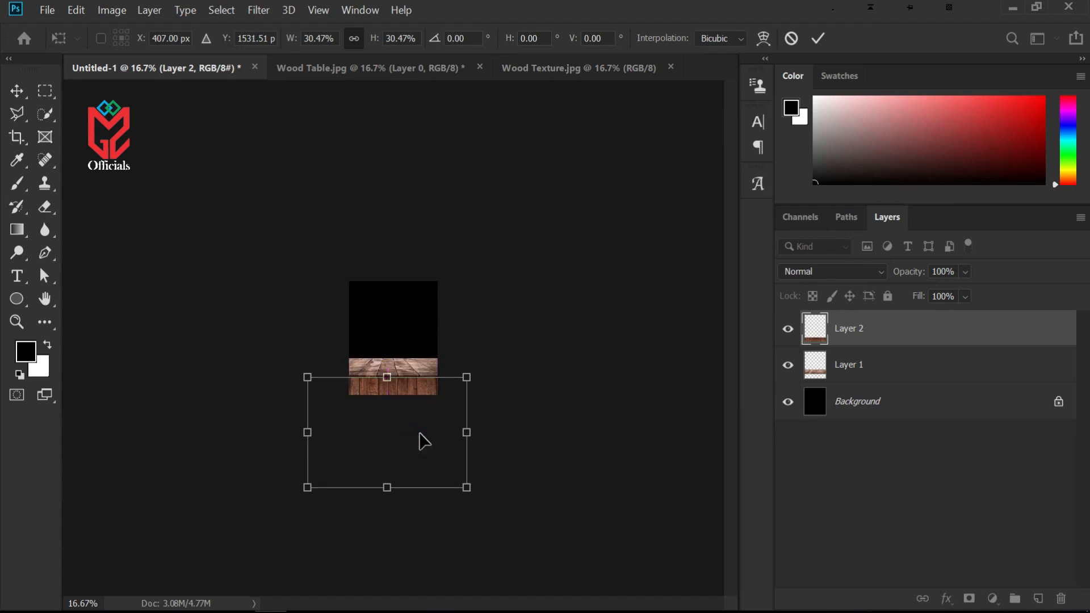
pyautogui.hotkey('ctrl', '+')
pyautogui.hotkey('ctrl', '+')
pyautogui.hotkey('ctrl', '+')
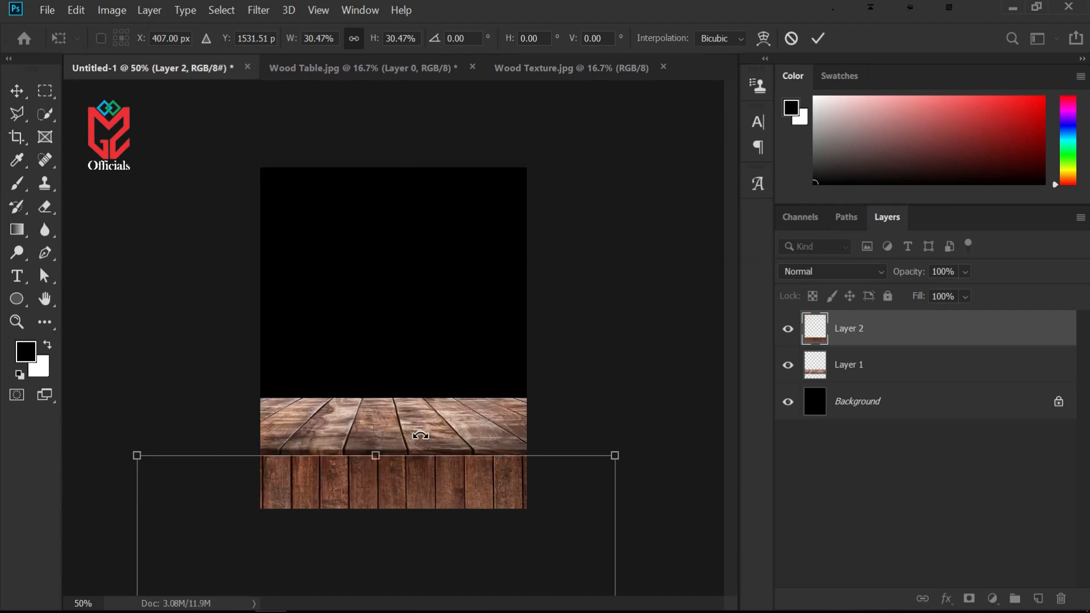
pyautogui.moveTo(618, 455); pyautogui.dragTo(717, 425)
pyautogui.moveTo(445, 465); pyautogui.dragTo(451, 498)
pyautogui.moveTo(706, 441); pyautogui.dragTo(876, 406)
pyautogui.moveTo(353, 479); pyautogui.dragTo(355, 568)
pyautogui.press('Return')
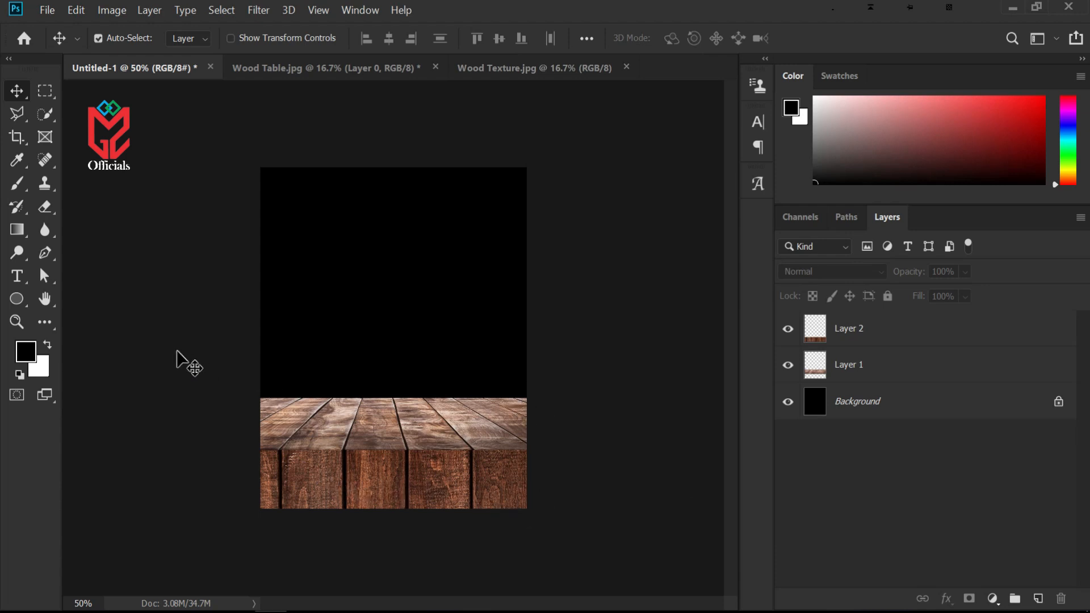
# Select a soft black brush at 23% flow and try shading the tabletop layer's left edge, undoing the stroke
pyautogui.click(19, 189)
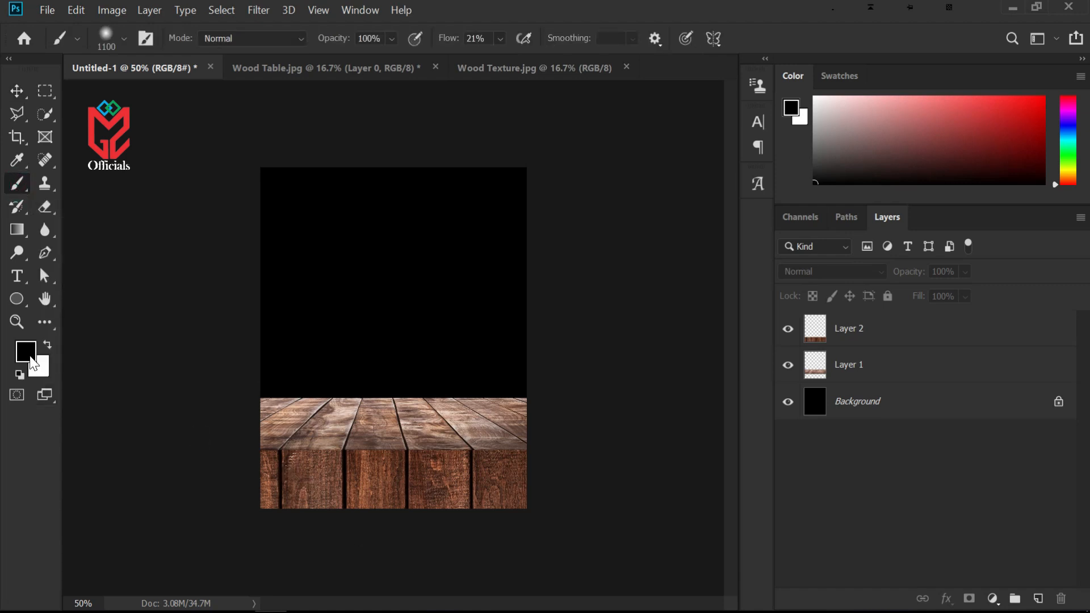
pyautogui.click(871, 375)
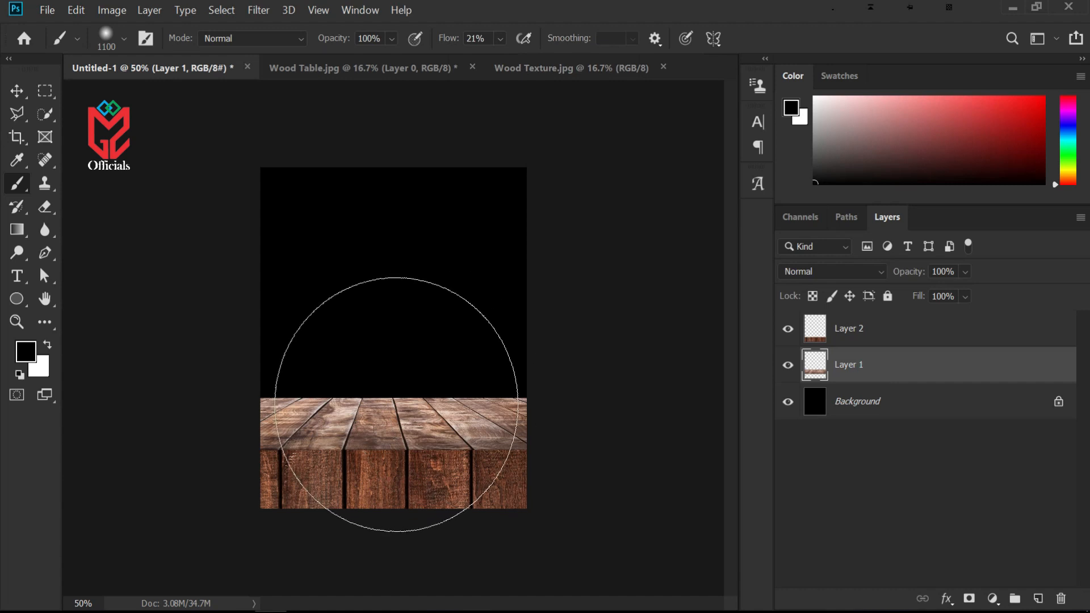
pyautogui.moveTo(451, 39); pyautogui.dragTo(455, 40)
pyautogui.click(228, 414)
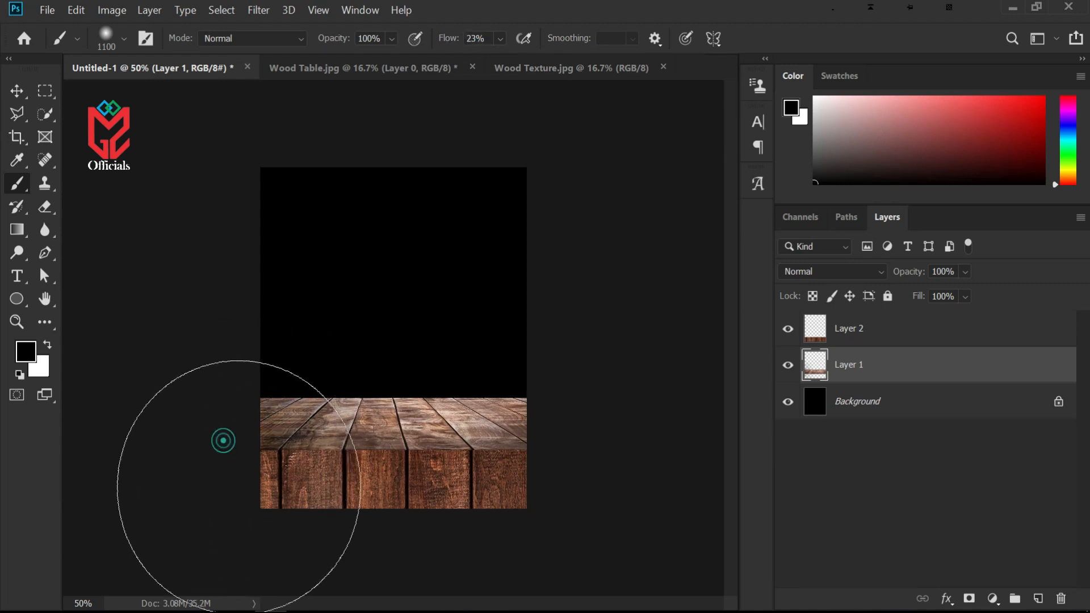
pyautogui.hotkey('ctrl', 'z')
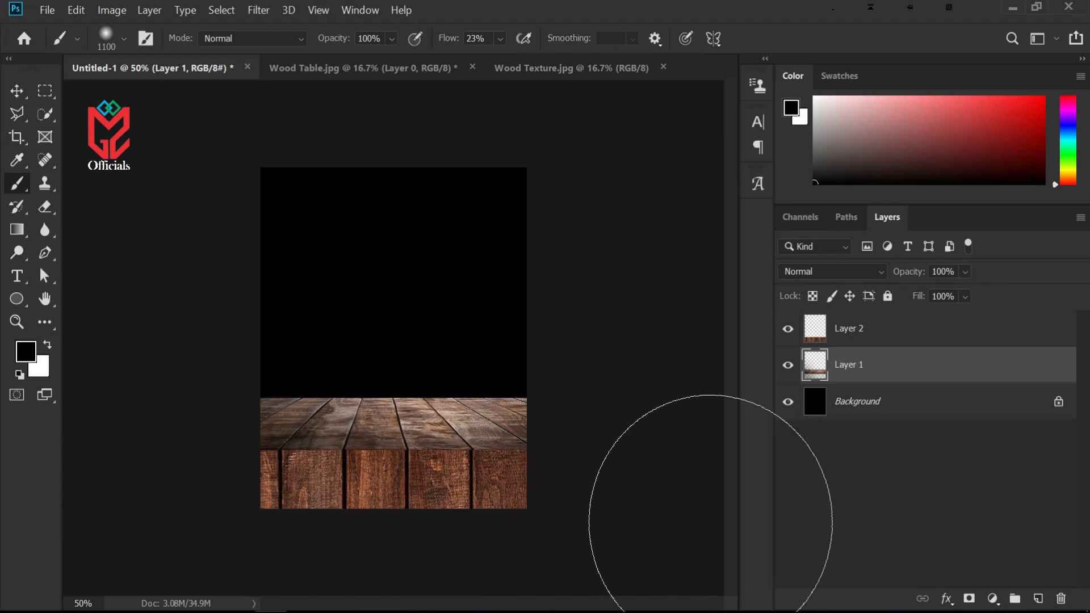
# Shade the left and right edges of the table's front face with the soft black brush
pyautogui.click(874, 332)
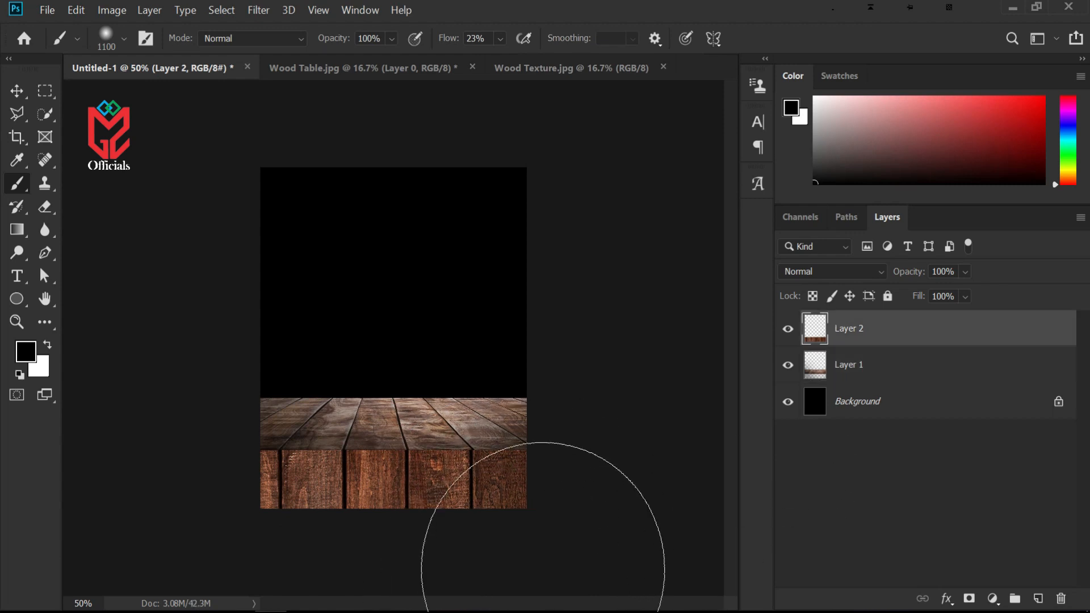
pyautogui.click(237, 544)
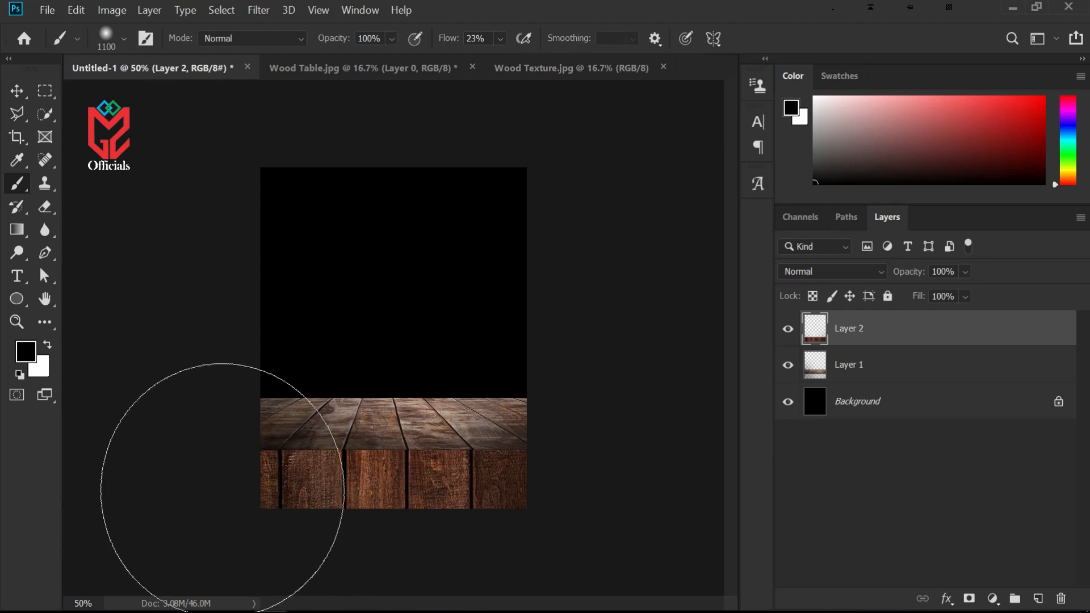
pyautogui.click(610, 400)
pyautogui.moveTo(610, 400)
pyautogui.mouseDown()
pyautogui.moveTo(572, 355)
pyautogui.moveTo(416, 324)
pyautogui.moveTo(482, 309)
pyautogui.mouseUp()
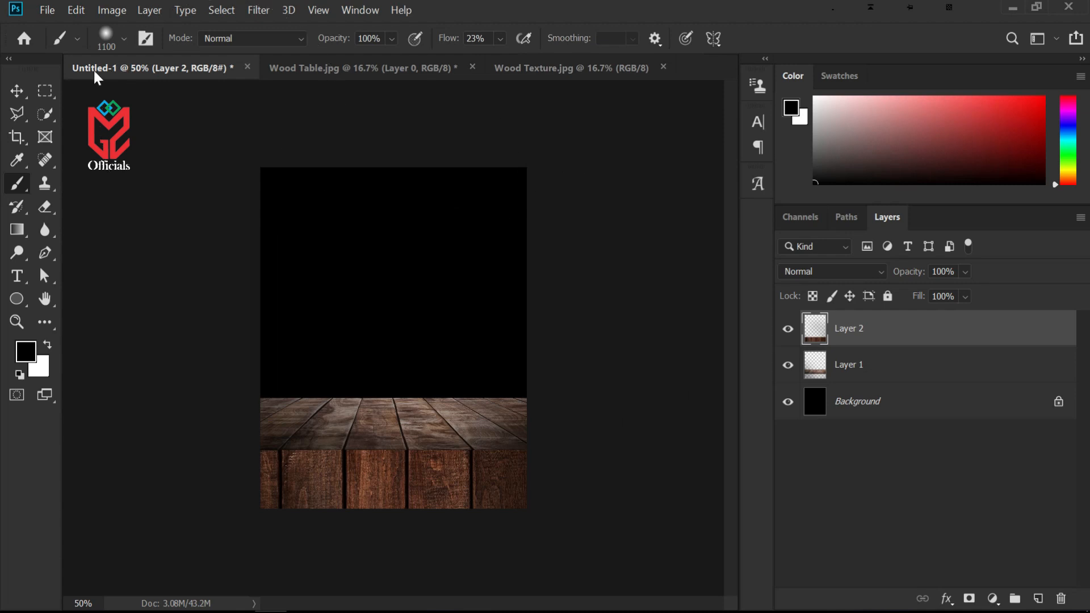
# Add a Curves adjustment layer above the wood layers and bend the curve down to darken the scene
pyautogui.click(17, 91)
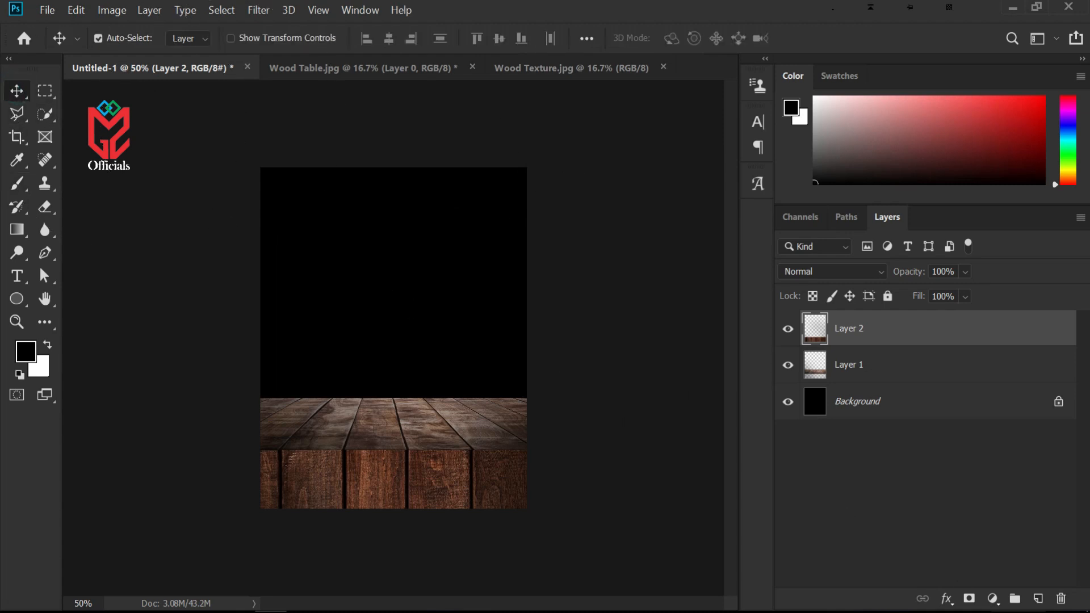
pyautogui.click(992, 599)
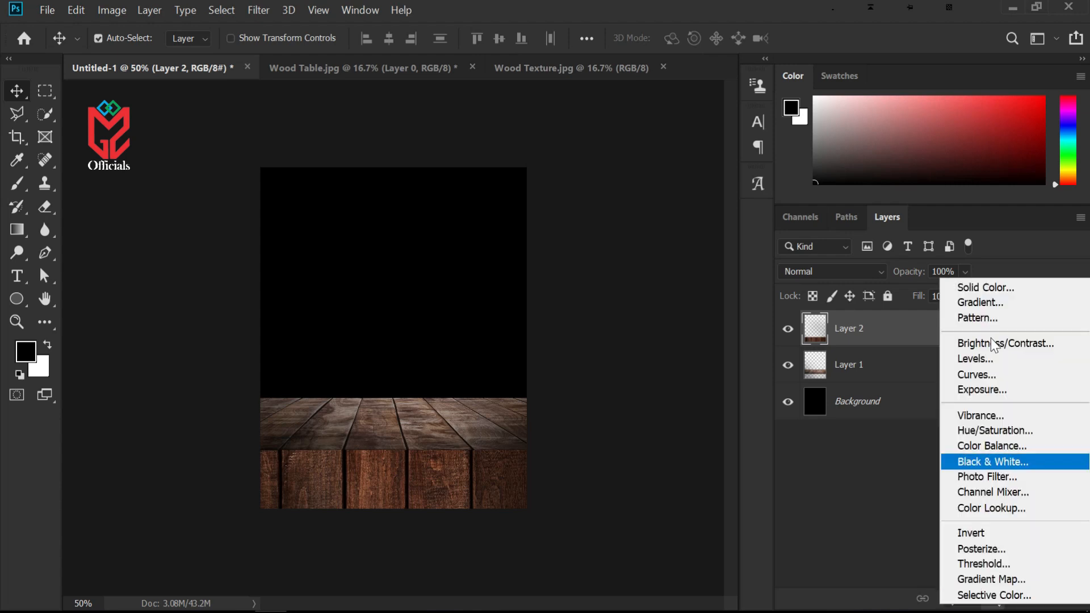
pyautogui.click(975, 374)
pyautogui.moveTo(420, 105); pyautogui.dragTo(646, 140)
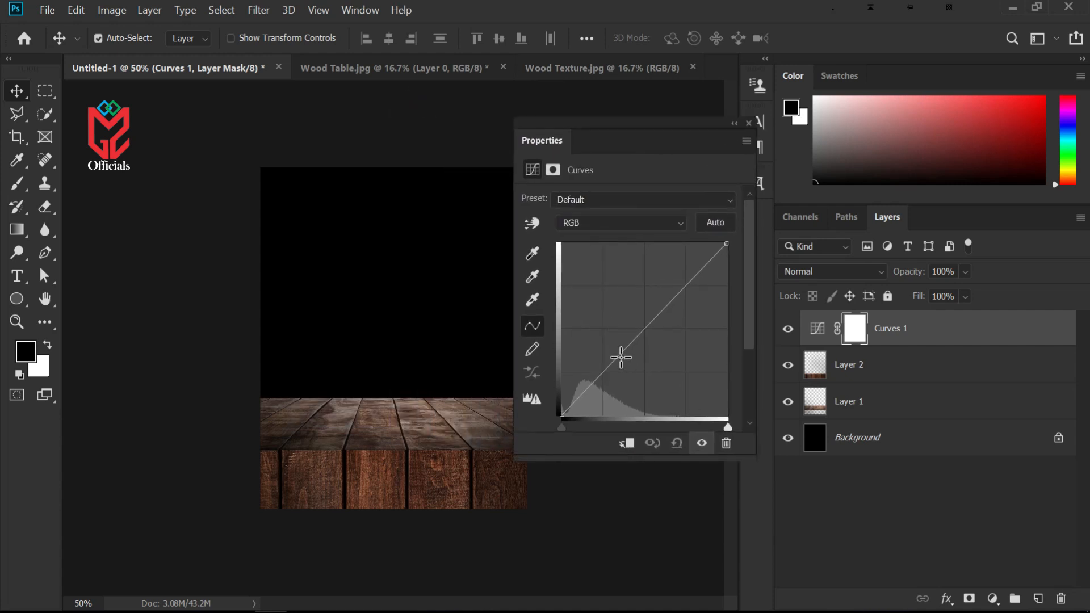
pyautogui.moveTo(620, 357); pyautogui.dragTo(627, 361)
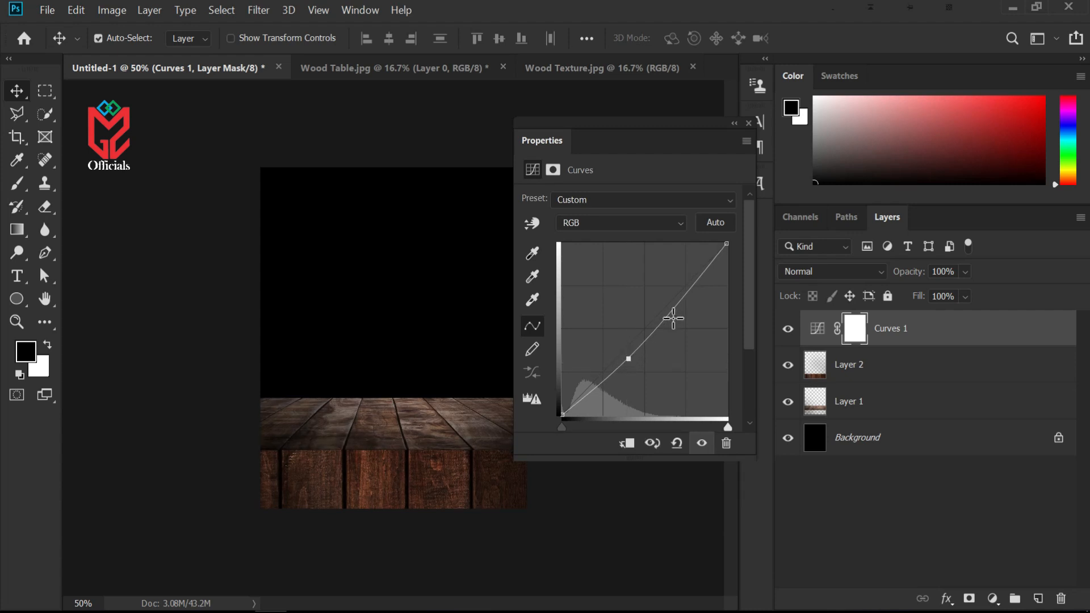
pyautogui.moveTo(691, 291); pyautogui.dragTo(686, 287)
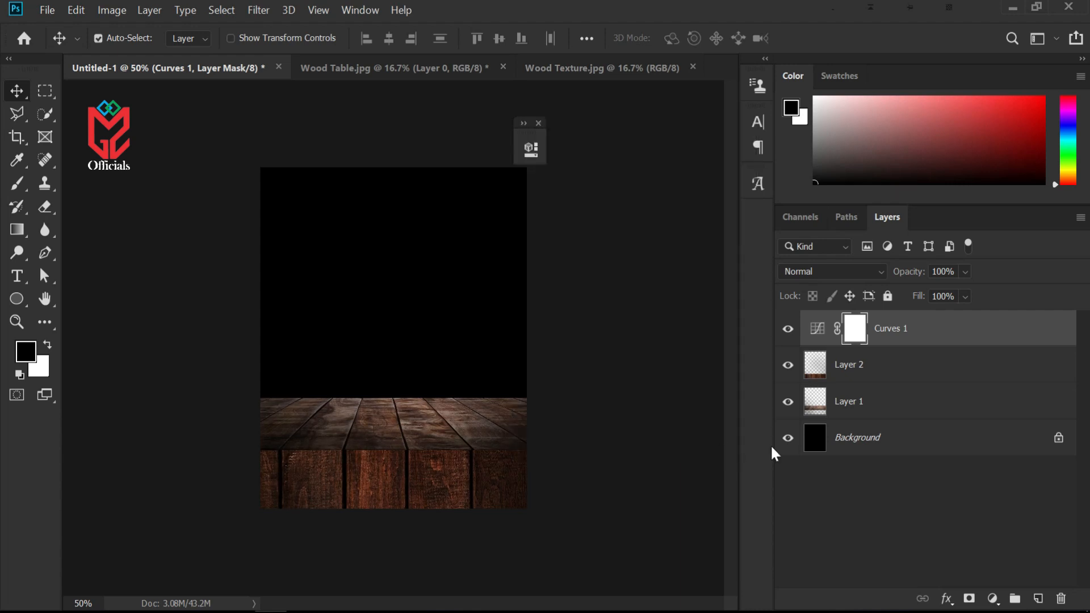
pyautogui.click(539, 124)
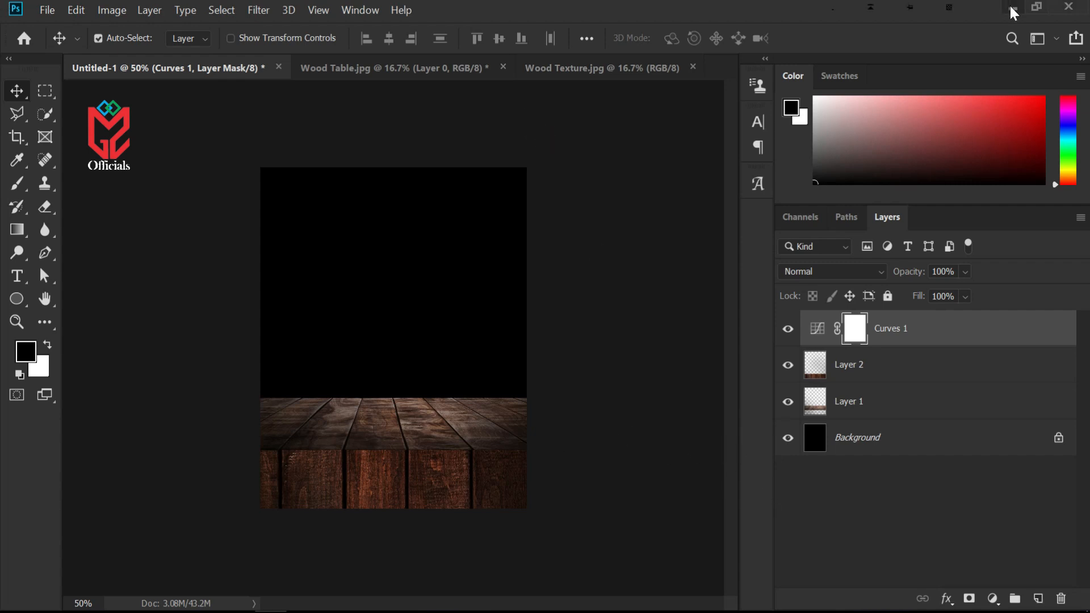
# Close the Wood Table and Wood Texture documents
pyautogui.click(502, 68)
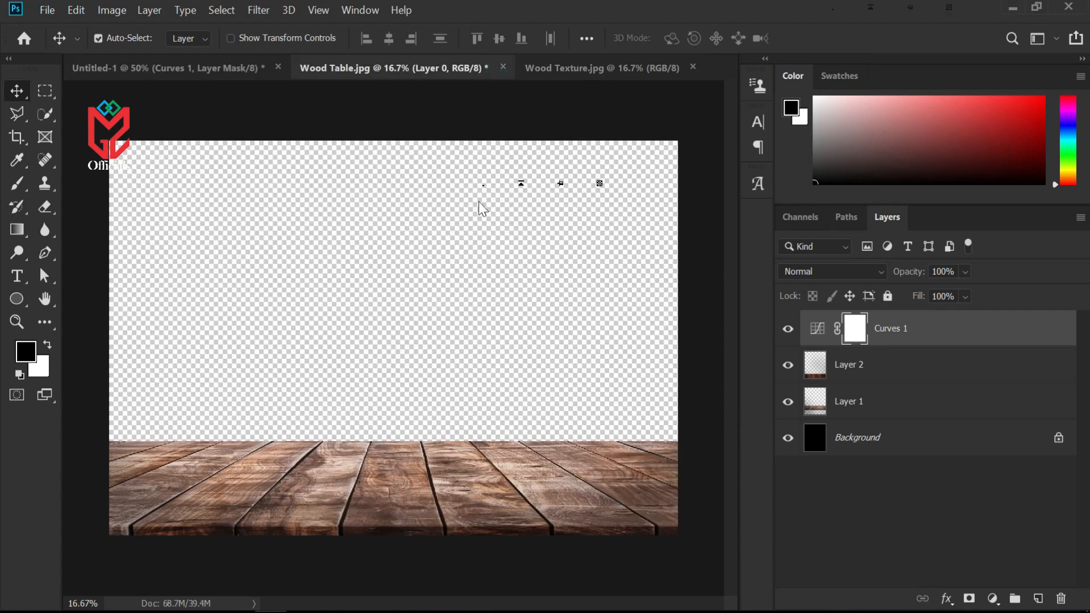
pyautogui.click(605, 266)
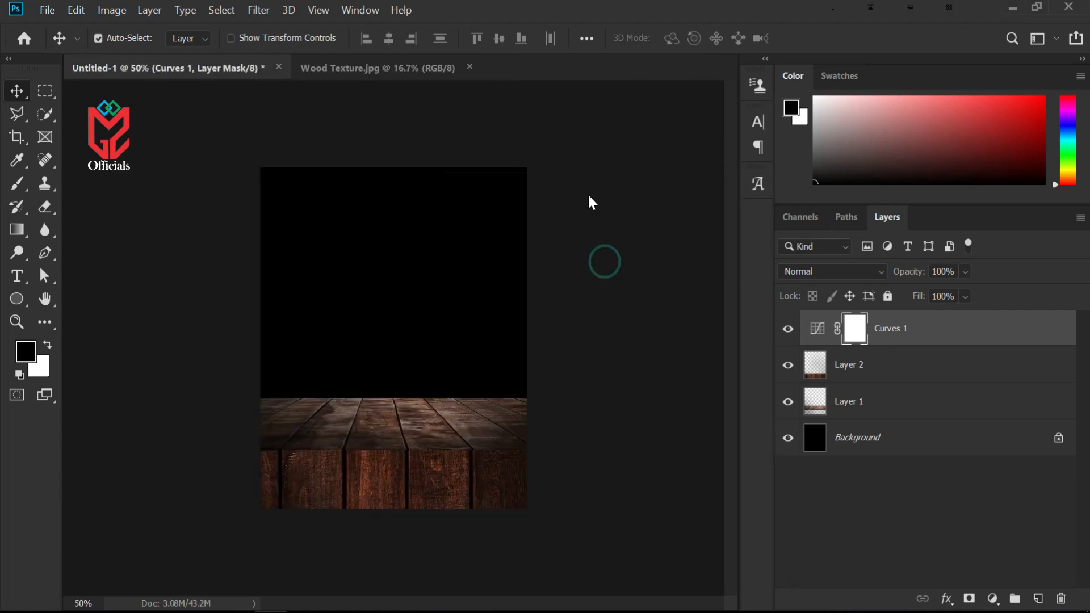
pyautogui.click(470, 66)
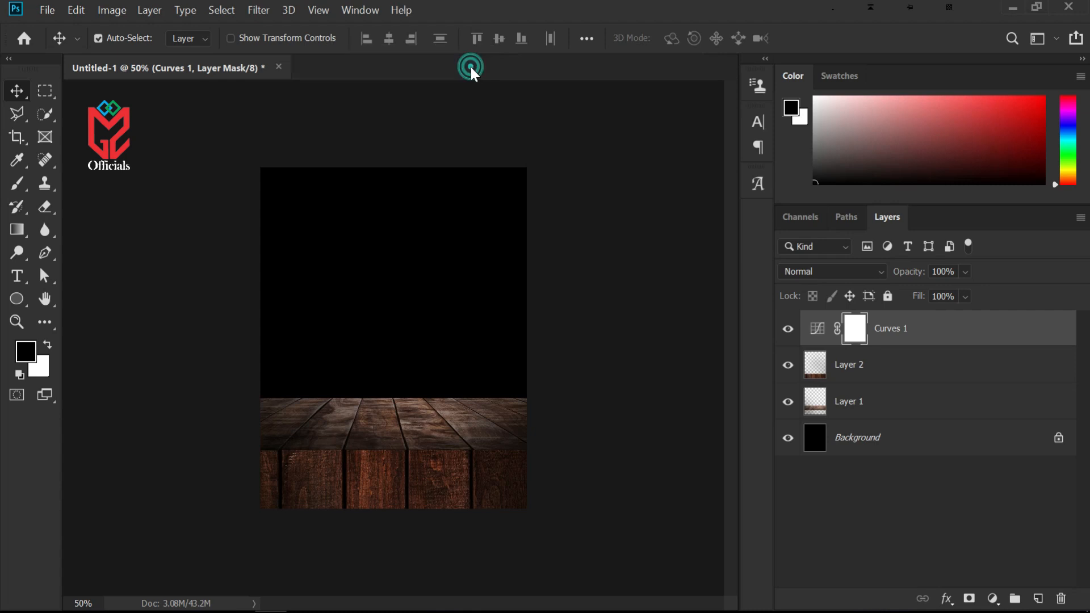
# Open the Fries and pexels-daniel-reche-4080532 burger images from the BURGER PRACTICE folder
pyautogui.click(1012, 8)
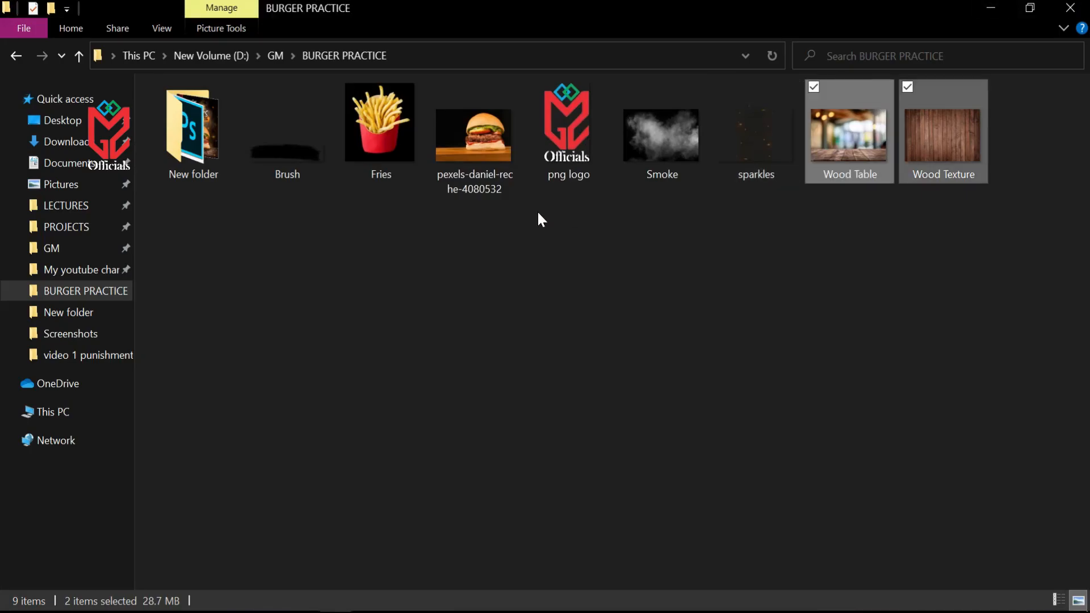
pyautogui.moveTo(423, 247); pyautogui.dragTo(450, 144)
pyautogui.moveTo(350, 140); pyautogui.dragTo(570, 26)
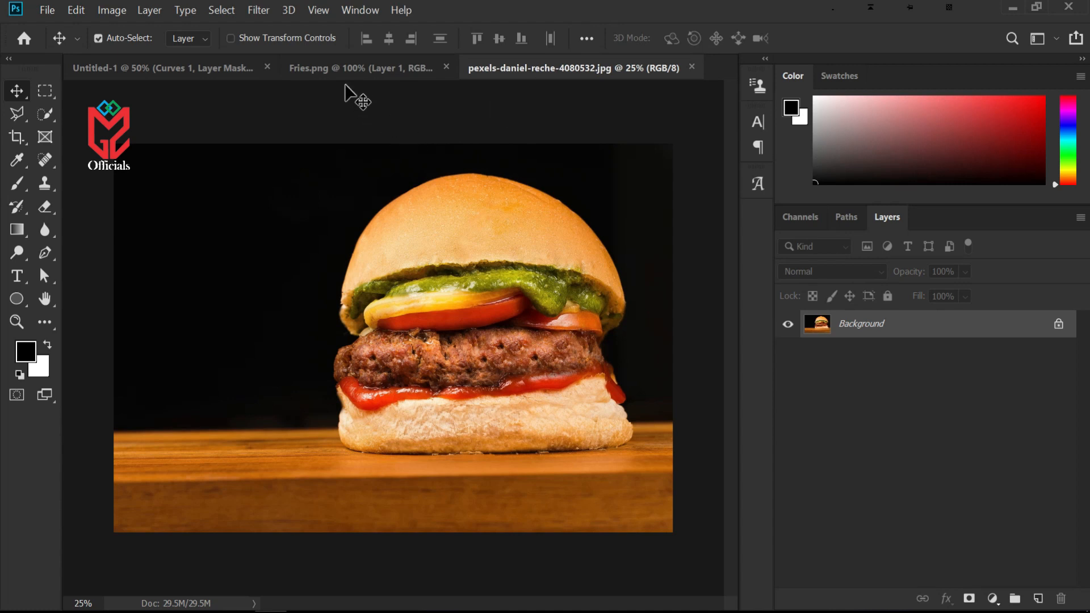
# Bring the fries into the poster and scale them down to stand on the tabletop
pyautogui.click(346, 67)
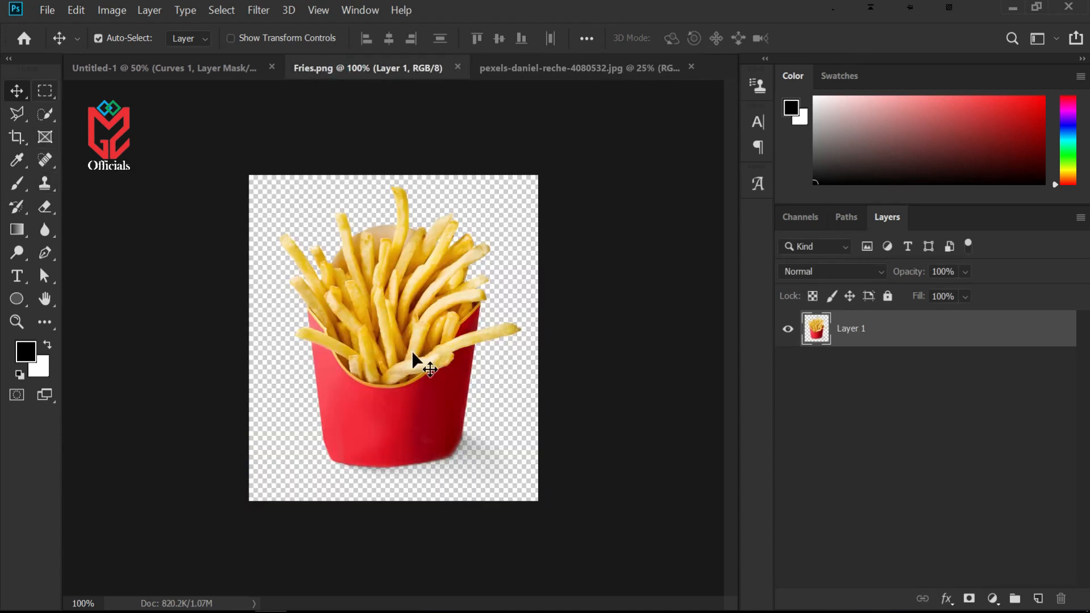
pyautogui.moveTo(390, 338); pyautogui.dragTo(370, 357)
pyautogui.hotkey('ctrl', 't')
pyautogui.moveTo(437, 429); pyautogui.dragTo(421, 410)
pyautogui.moveTo(385, 370)
pyautogui.mouseDown()
pyautogui.moveTo(392, 382)
pyautogui.moveTo(383, 379)
pyautogui.mouseUp()
pyautogui.moveTo(432, 420); pyautogui.dragTo(425, 414)
pyautogui.moveTo(384, 381); pyautogui.dragTo(374, 376)
pyautogui.press('Return')
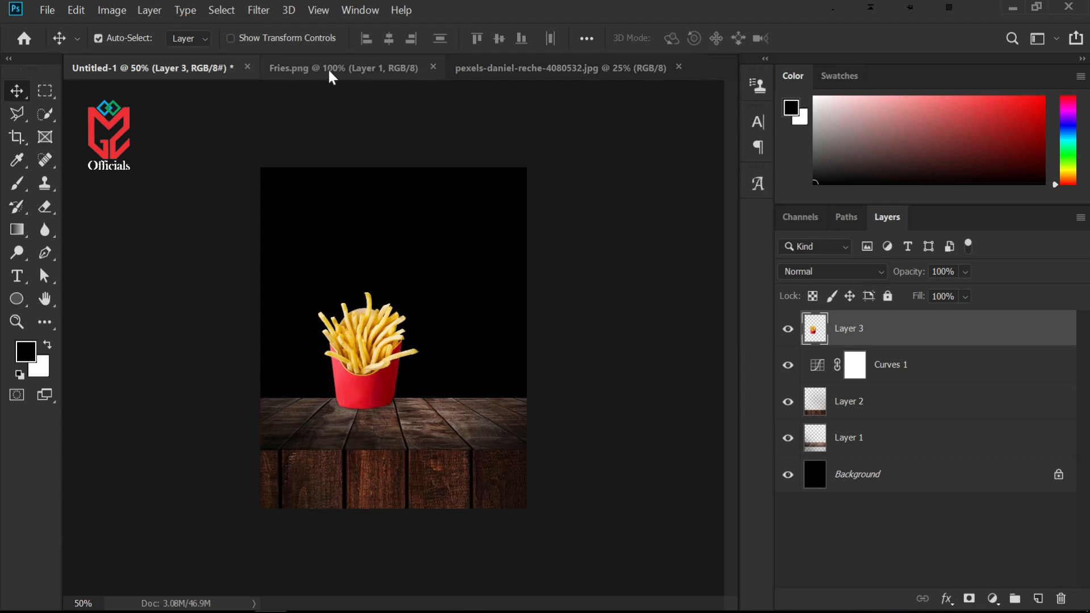
# Select the burger with the Quick Selection tool, copy it to its own layer and hide the background
pyautogui.click(492, 69)
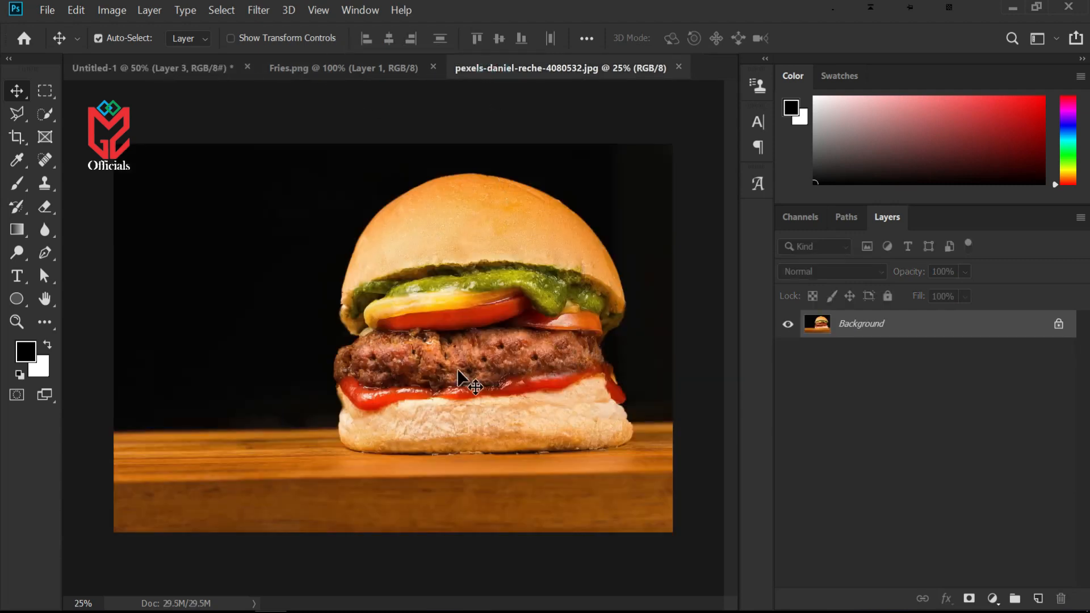
pyautogui.click(45, 114)
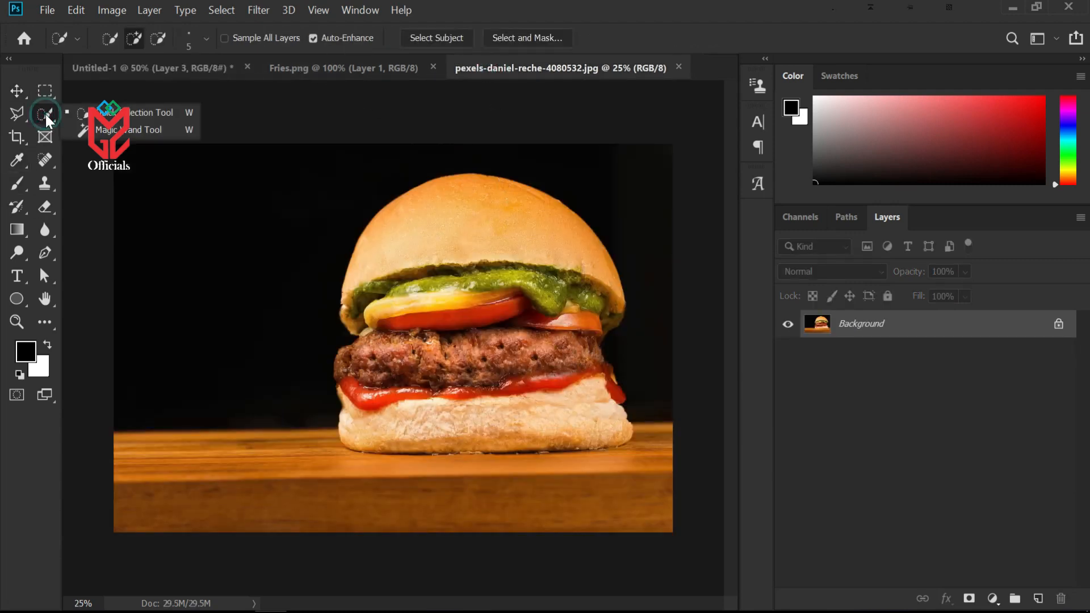
pyautogui.moveTo(536, 198)
pyautogui.mouseDown()
pyautogui.moveTo(499, 201)
pyautogui.moveTo(471, 351)
pyautogui.moveTo(510, 425)
pyautogui.mouseUp()
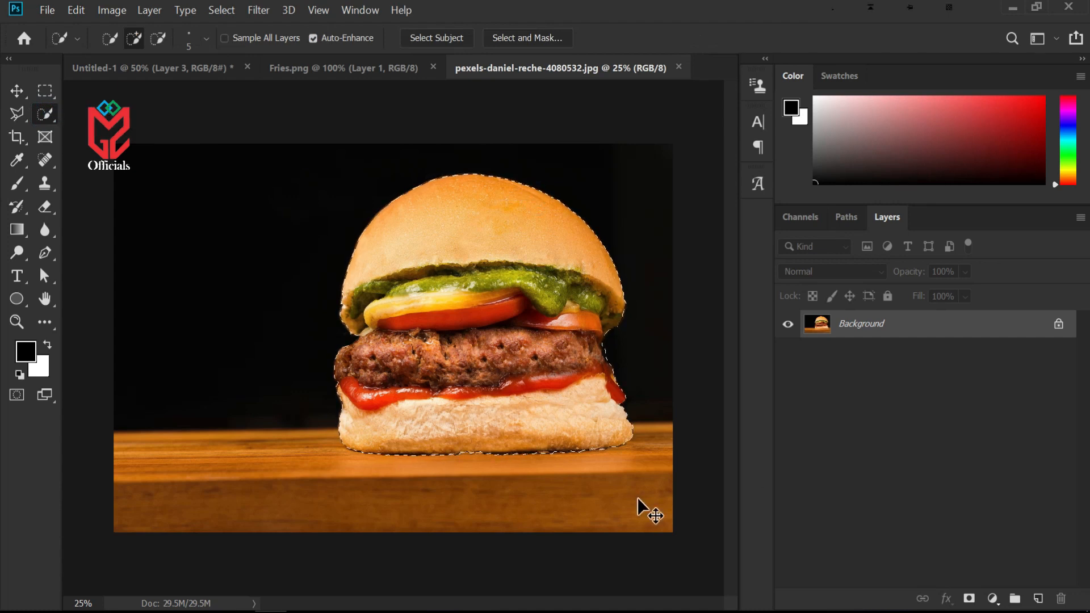
pyautogui.hotkey('ctrl', 'j')
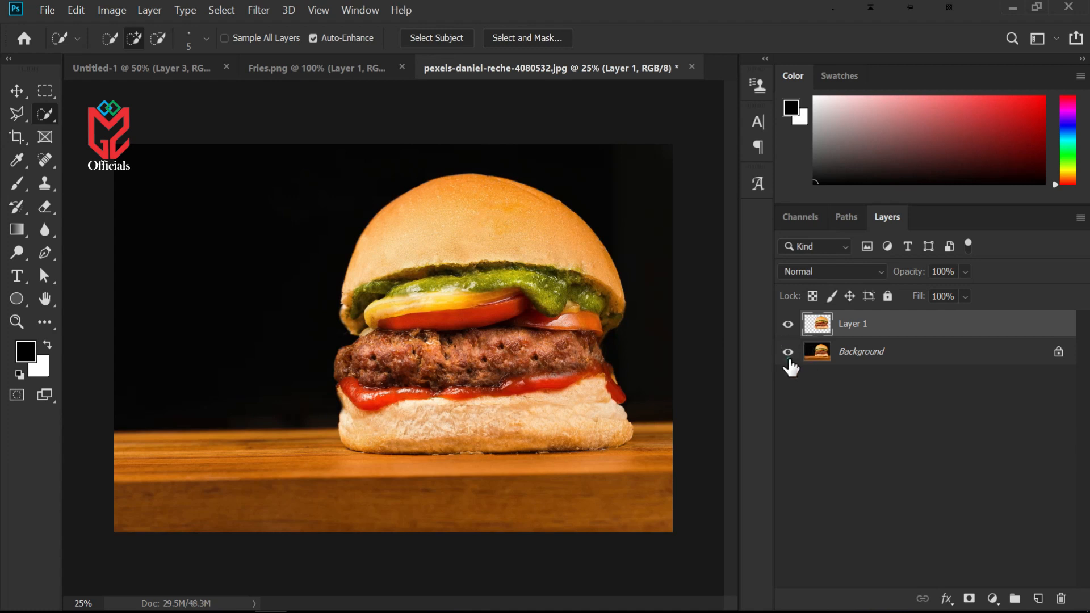
pyautogui.click(788, 352)
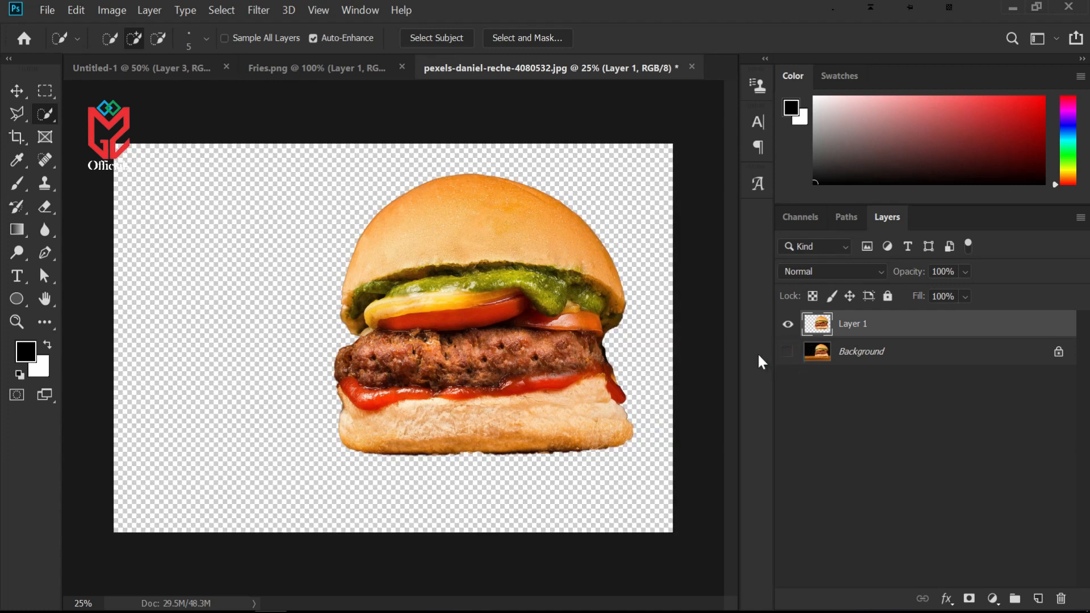
# Move the cut-out burger into the poster, scale it to about 18.59% and place it beside the fries
pyautogui.click(17, 92)
pyautogui.moveTo(492, 310); pyautogui.dragTo(420, 363)
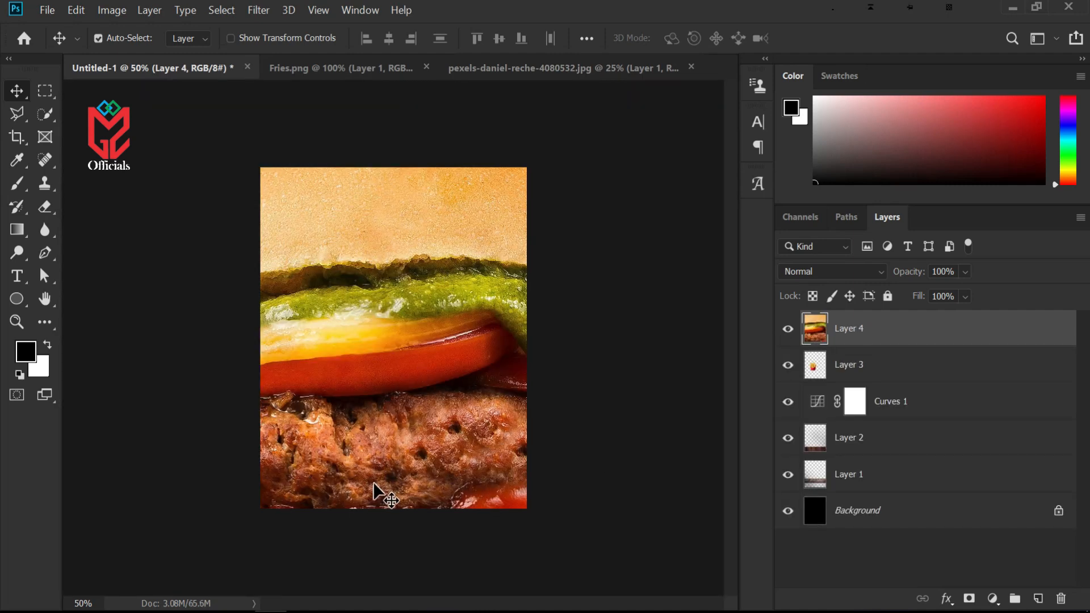
pyautogui.hotkey('ctrl', 't')
pyautogui.hotkey('ctrl', '-')
pyautogui.hotkey('ctrl', '-')
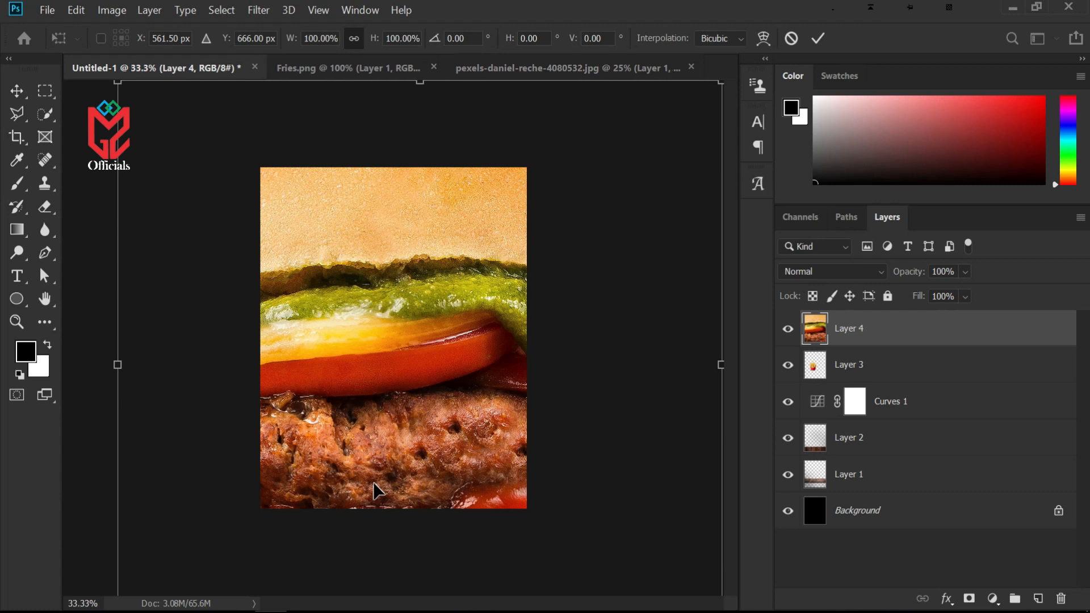
pyautogui.moveTo(559, 210); pyautogui.dragTo(430, 331)
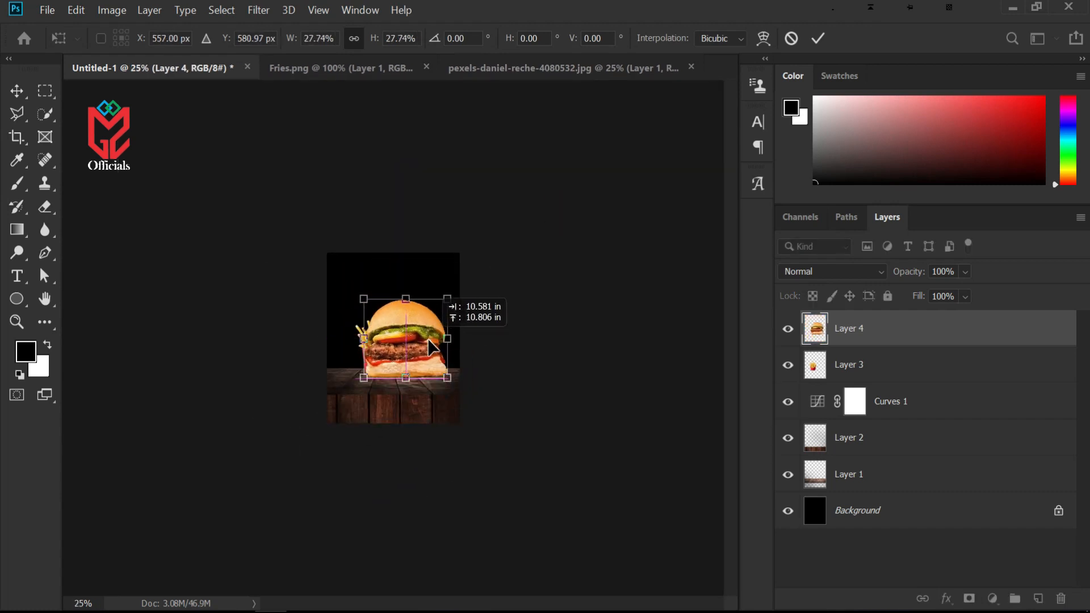
pyautogui.moveTo(453, 296); pyautogui.dragTo(415, 349)
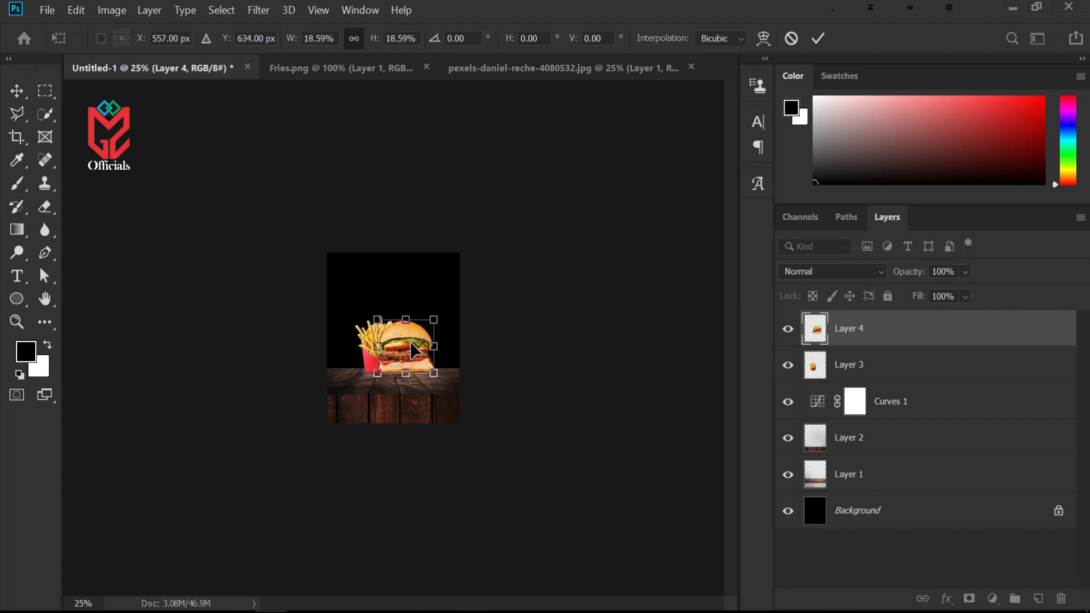
pyautogui.hotkey('ctrl', '+')
pyautogui.hotkey('ctrl', '+')
pyautogui.hotkey('ctrl', '+')
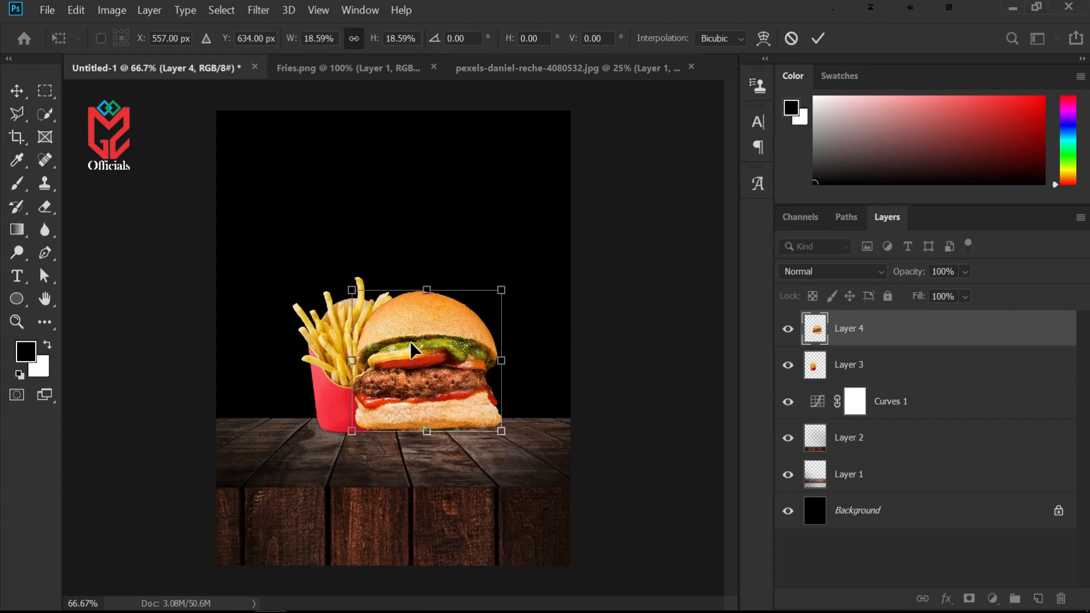
pyautogui.moveTo(437, 352); pyautogui.dragTo(458, 351)
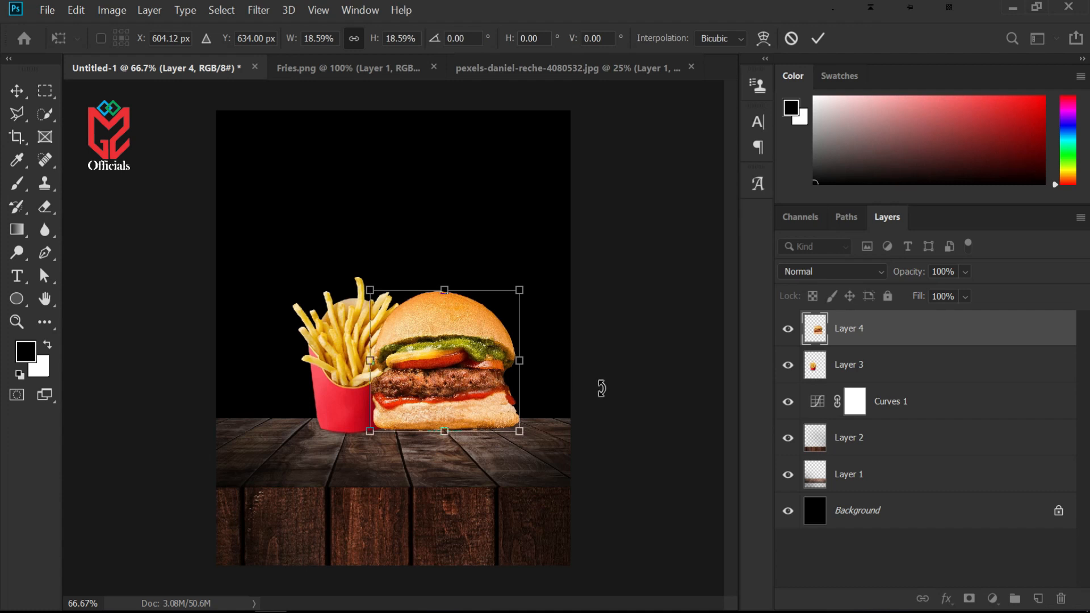
pyautogui.press('Return')
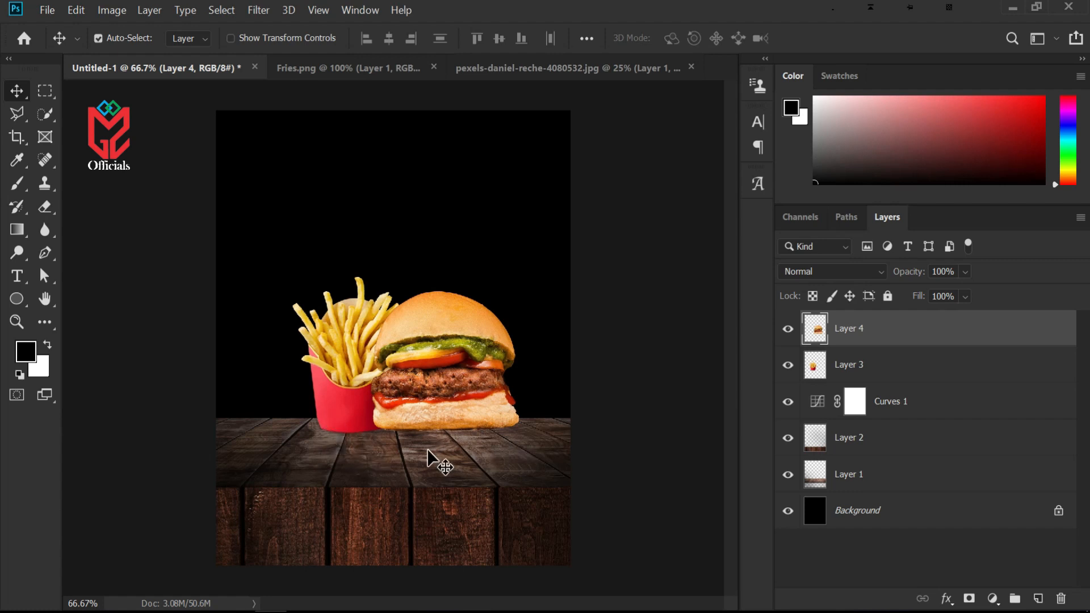
# Add a new layer above Curves 1 and paint a shadow under the fries and burger with a 200 px black brush at 64% flow
pyautogui.click(942, 409)
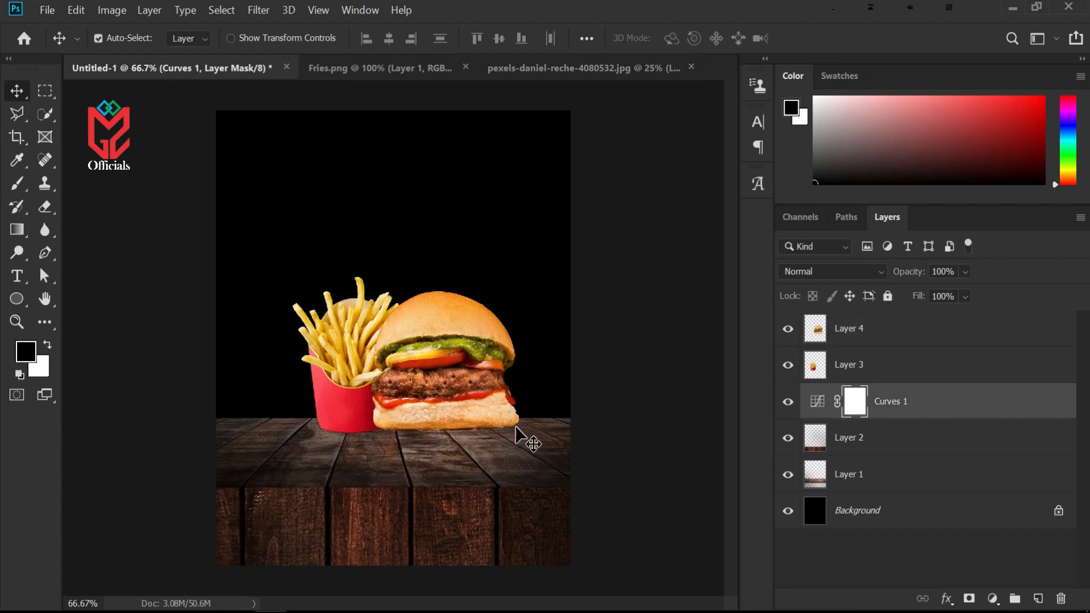
pyautogui.click(1037, 599)
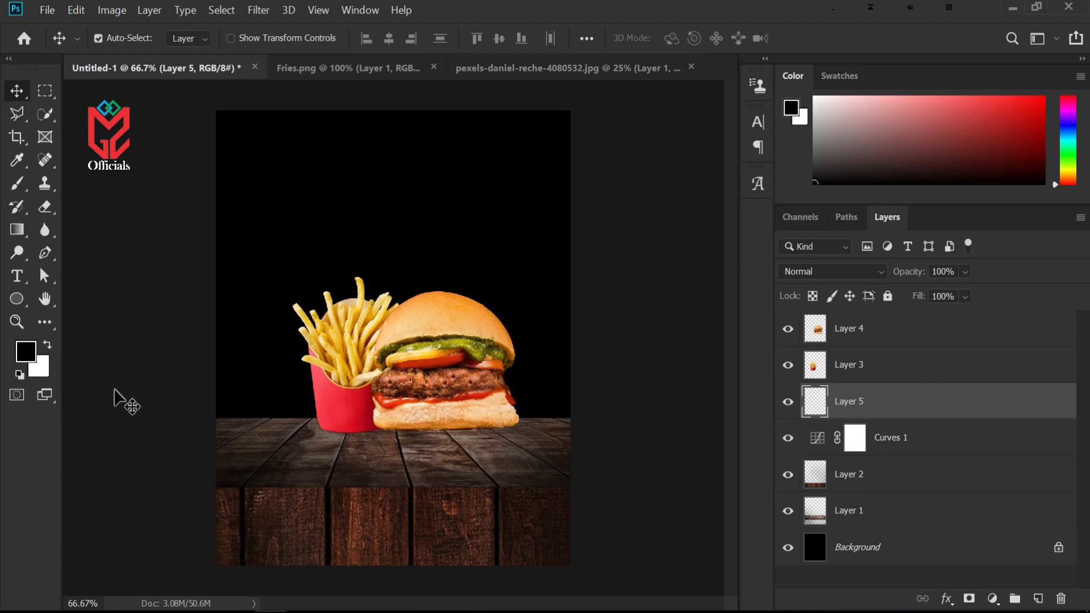
pyautogui.press('b')
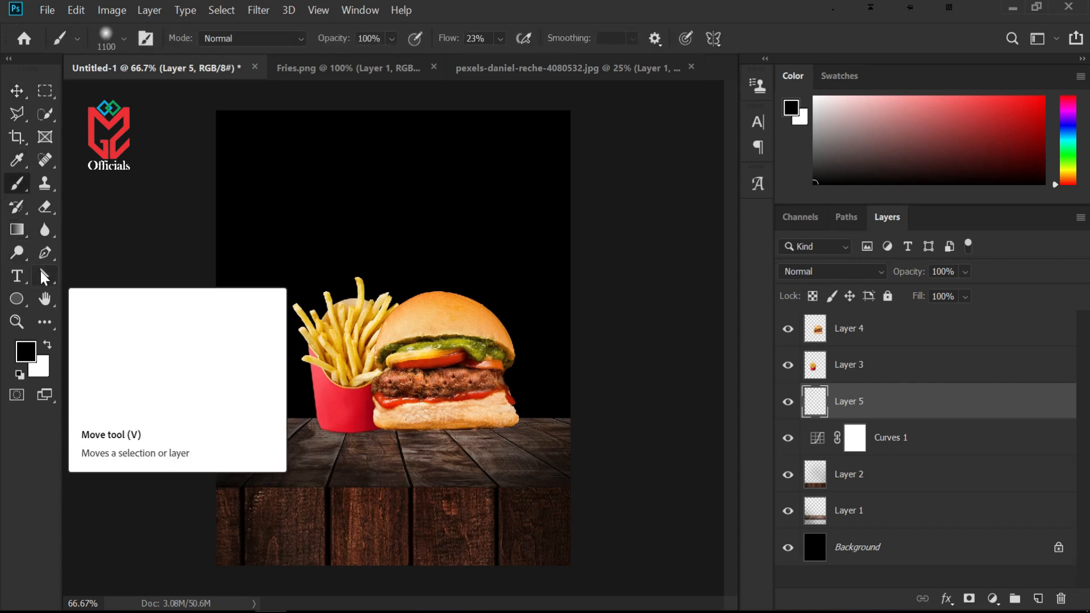
pyautogui.press('[')
pyautogui.press('[')
pyautogui.press('[')
pyautogui.press('[')
pyautogui.press('[')
pyautogui.press('[')
pyautogui.press('[')
pyautogui.press('[')
pyautogui.press('[')
pyautogui.press('[')
pyautogui.moveTo(453, 40); pyautogui.dragTo(481, 50)
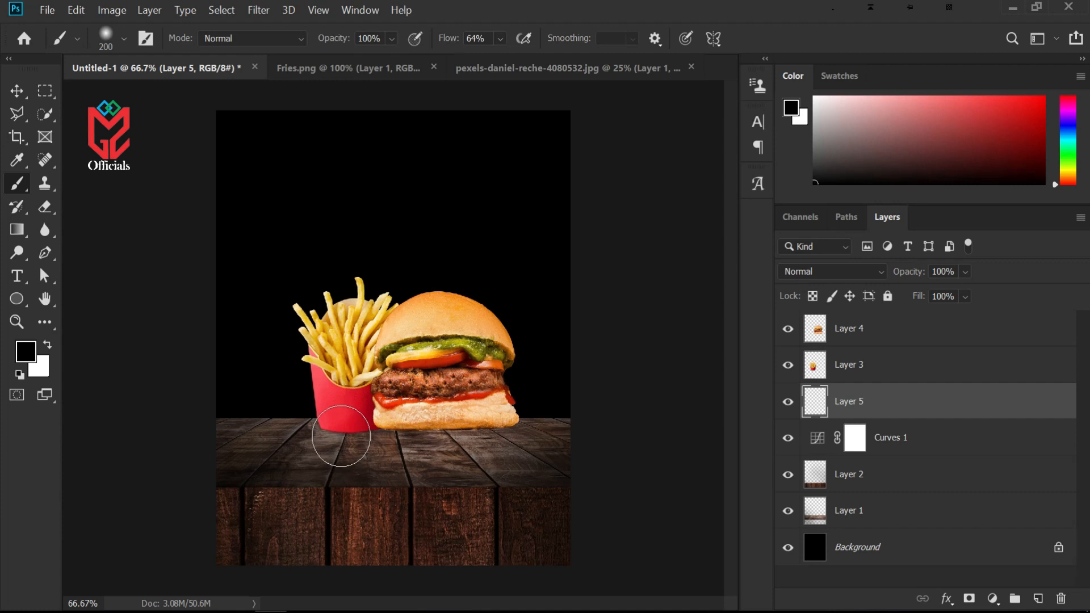
pyautogui.moveTo(345, 435)
pyautogui.mouseDown()
pyautogui.moveTo(446, 437)
pyautogui.moveTo(496, 417)
pyautogui.moveTo(474, 440)
pyautogui.moveTo(340, 425)
pyautogui.moveTo(448, 434)
pyautogui.moveTo(483, 424)
pyautogui.mouseUp()
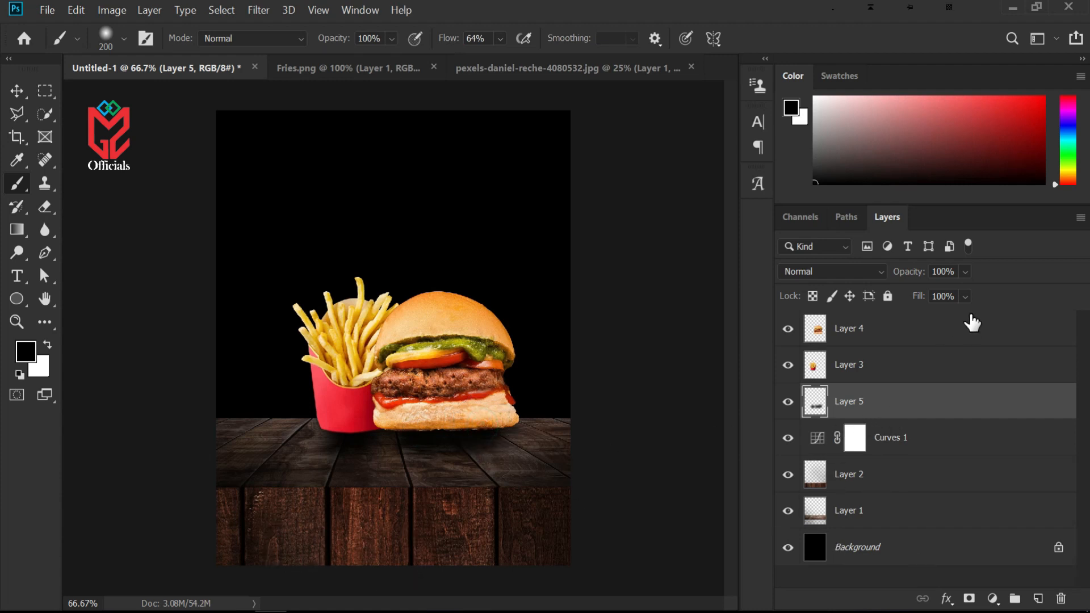
# Set the shadow layer's opacity to 87%
pyautogui.moveTo(917, 278); pyautogui.dragTo(905, 279)
pyautogui.hotkey('ctrl', '-')
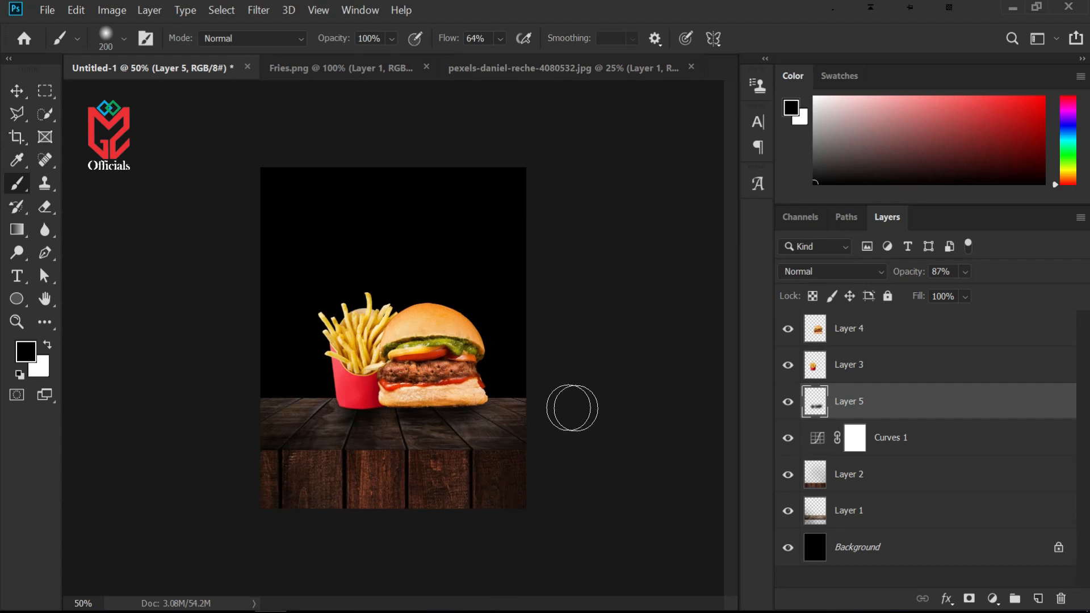
pyautogui.hotkey('ctrl', '+')
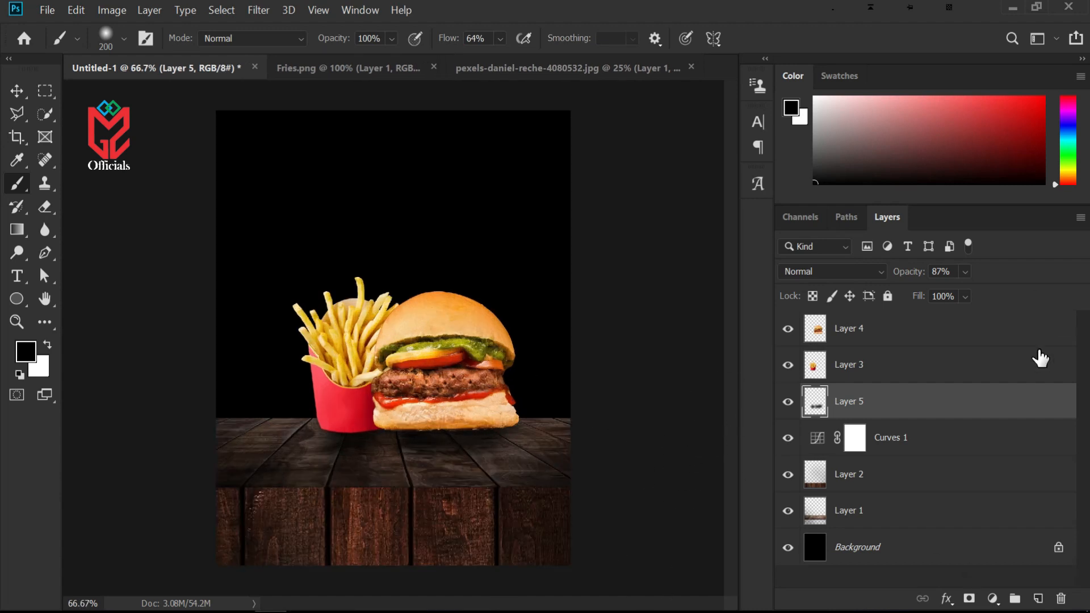
# Add a DELICIOUS headline text in Cheddar Gothic Rough at about 81 pt near the top of the poster
pyautogui.press('t')
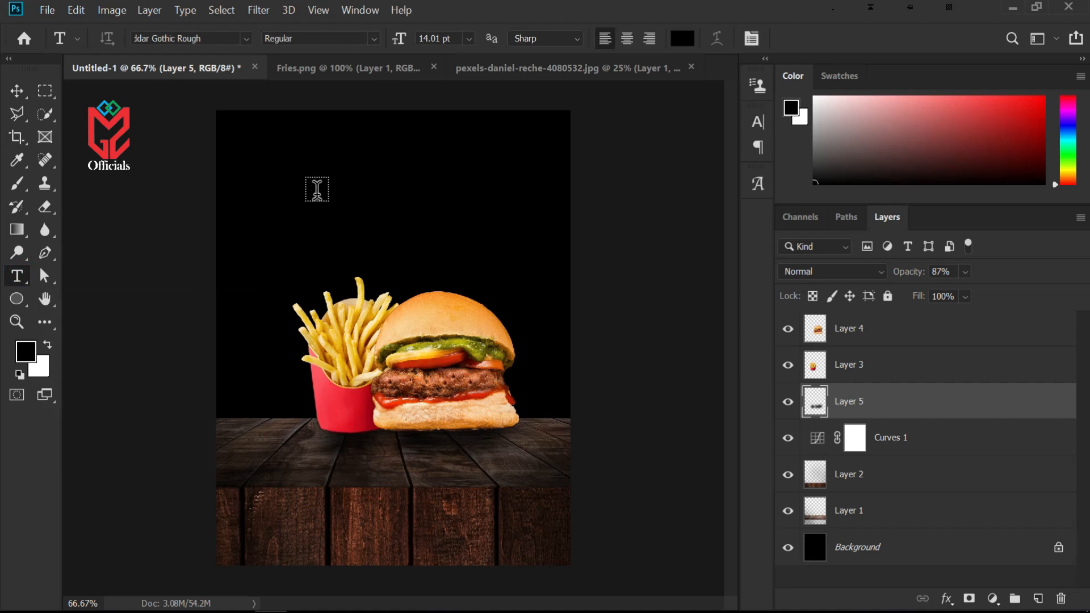
pyautogui.click(895, 340)
pyautogui.click(316, 204)
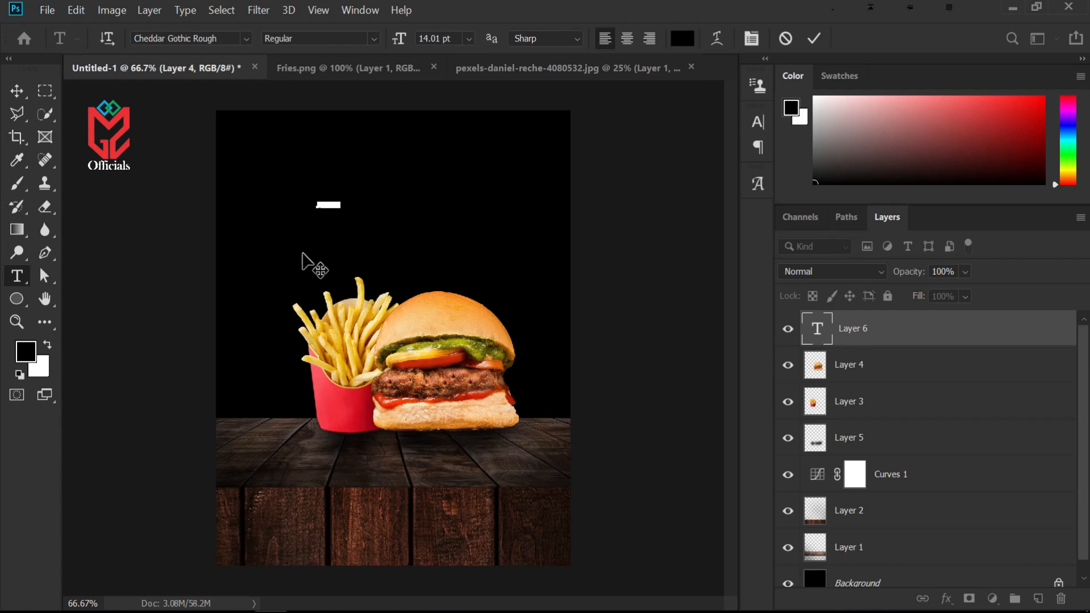
pyautogui.moveTo(342, 195); pyautogui.dragTo(451, 171)
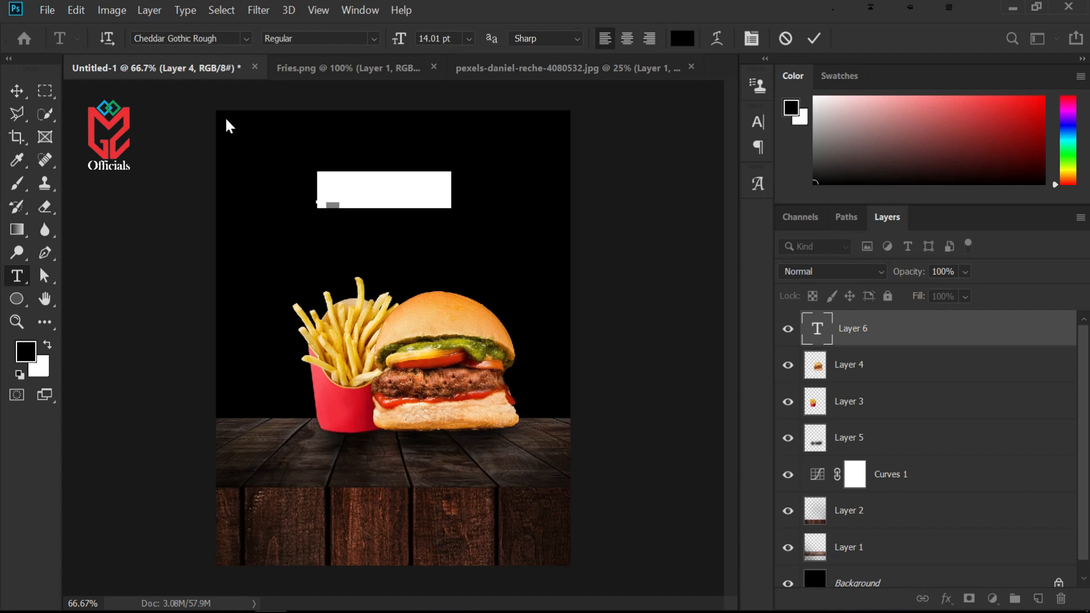
pyautogui.click(361, 190)
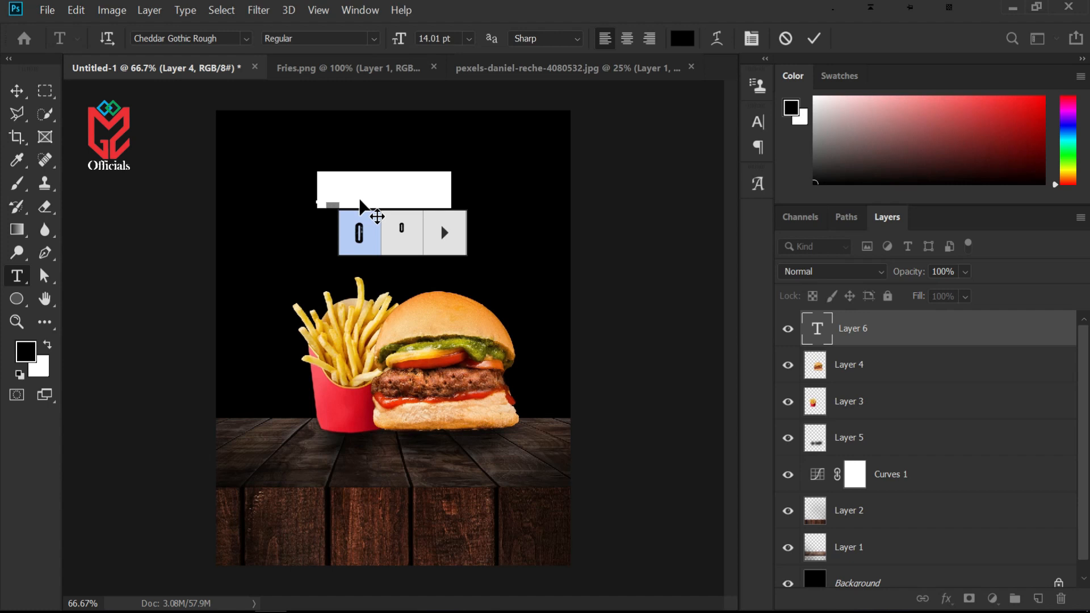
pyautogui.press('BackSpace')
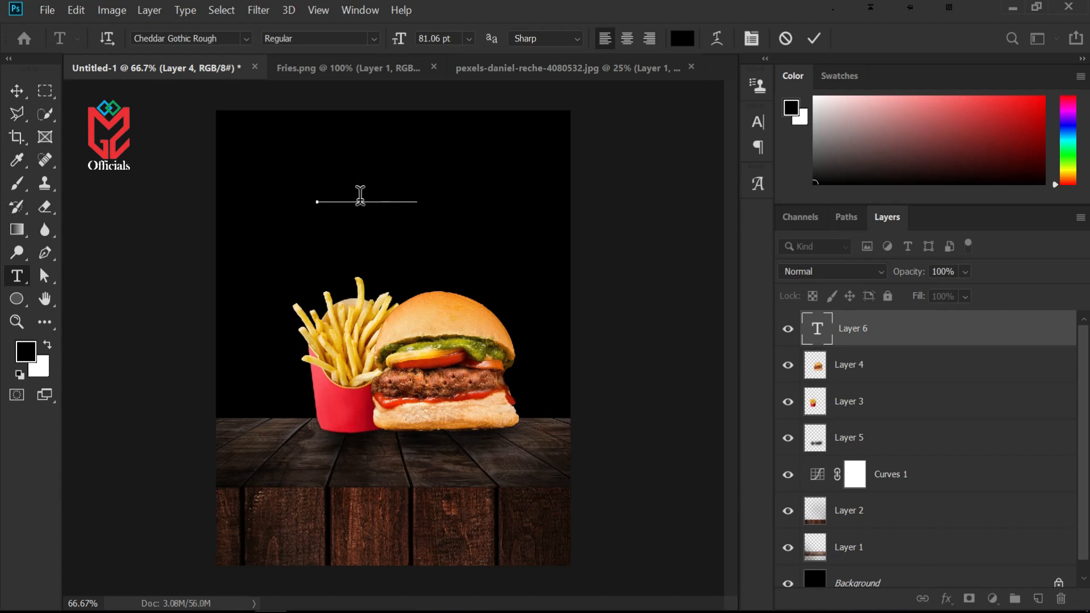
pyautogui.hotkey('ctrl', 'a')
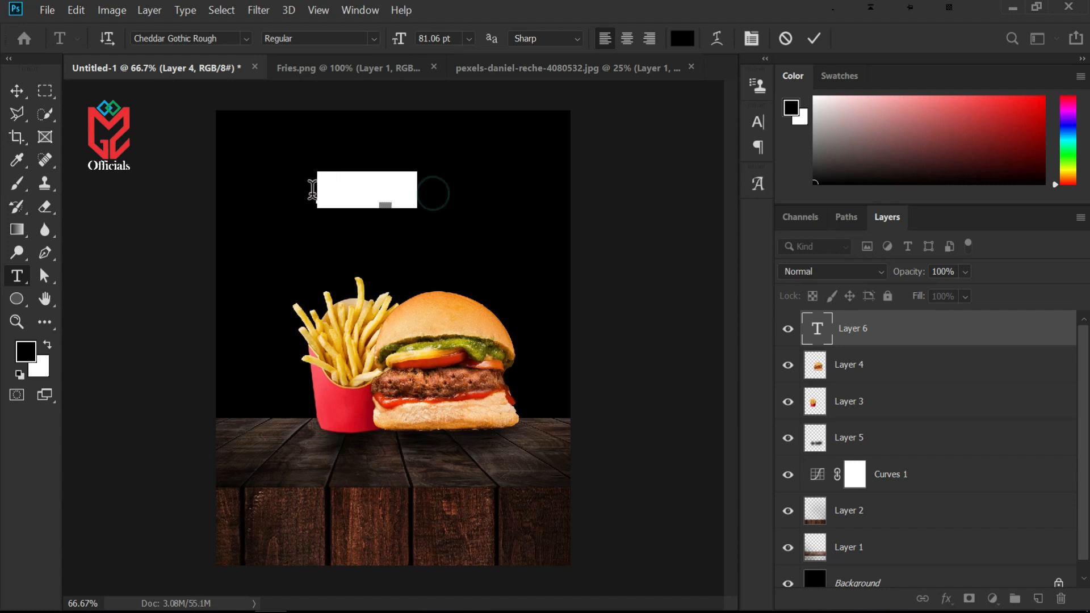
# Color the DELICIOUS text orange, commit it, and nudge it slightly to the right
pyautogui.click(682, 38)
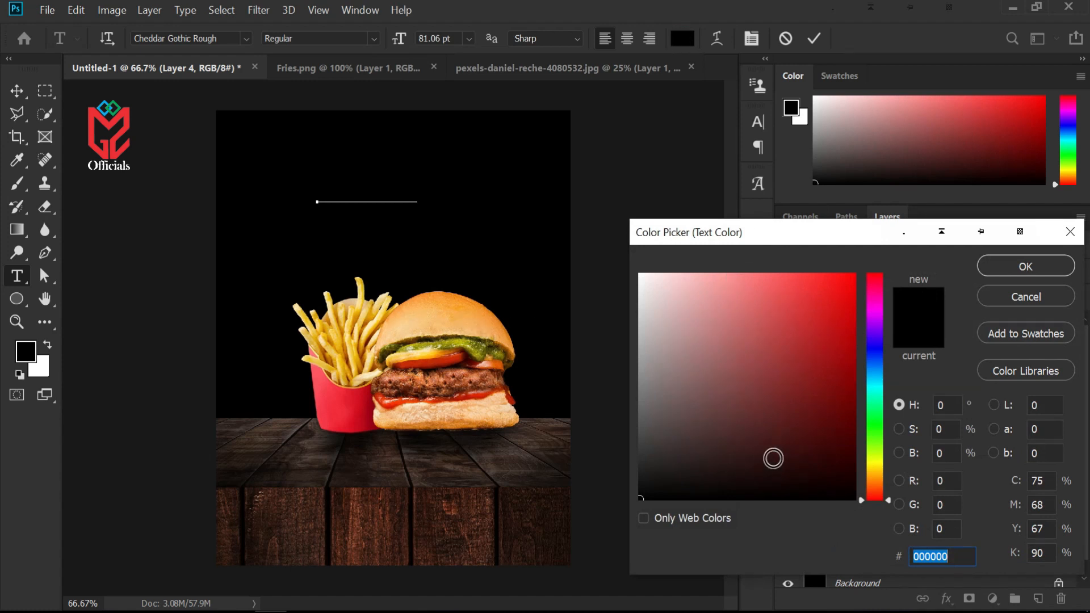
pyautogui.click(876, 470)
pyautogui.click(878, 476)
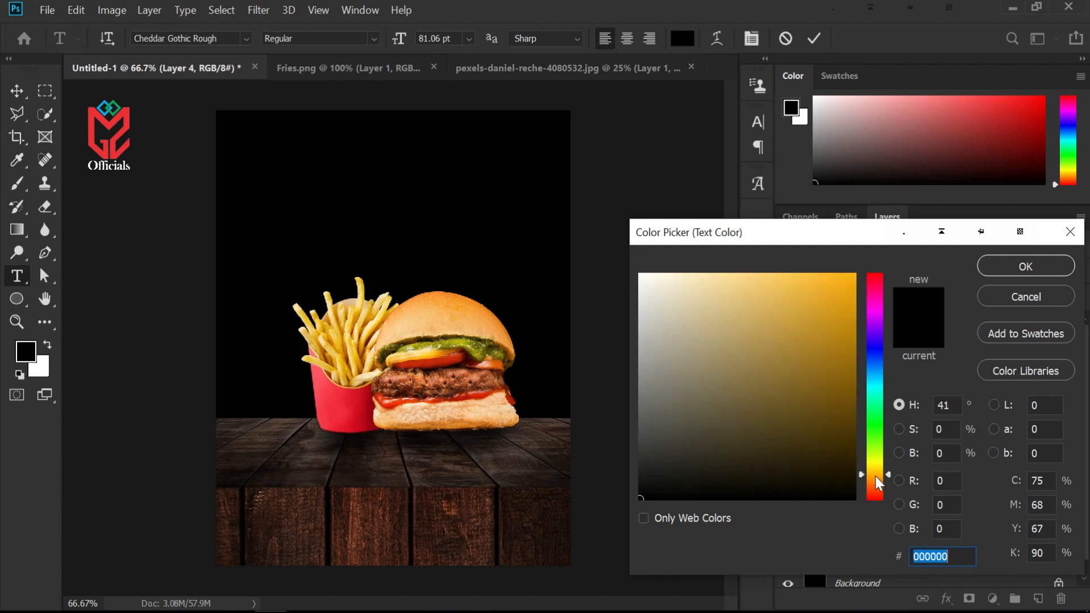
pyautogui.click(829, 330)
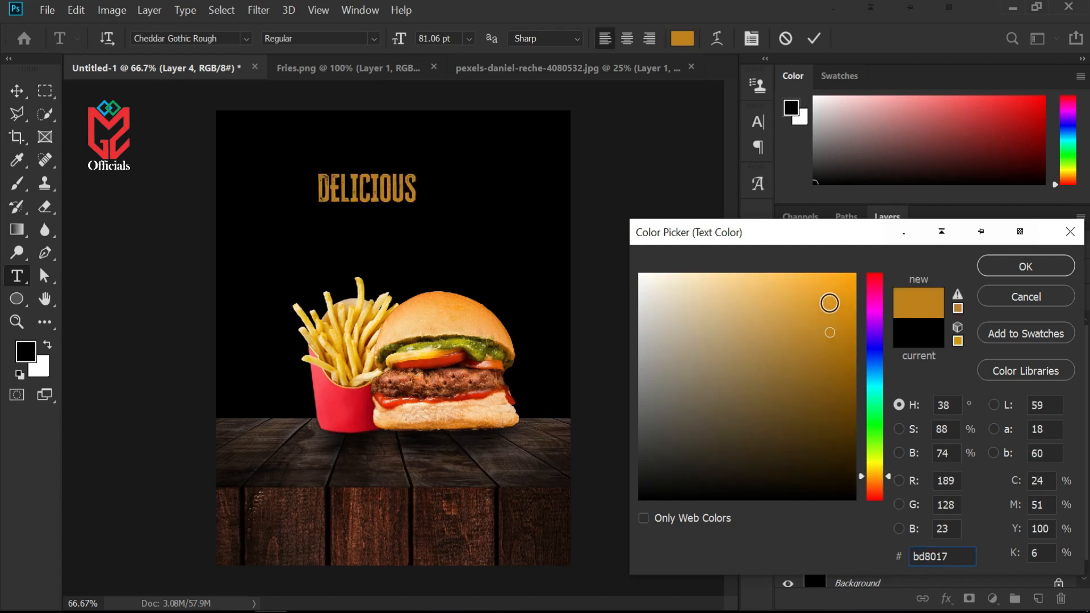
pyautogui.click(1027, 271)
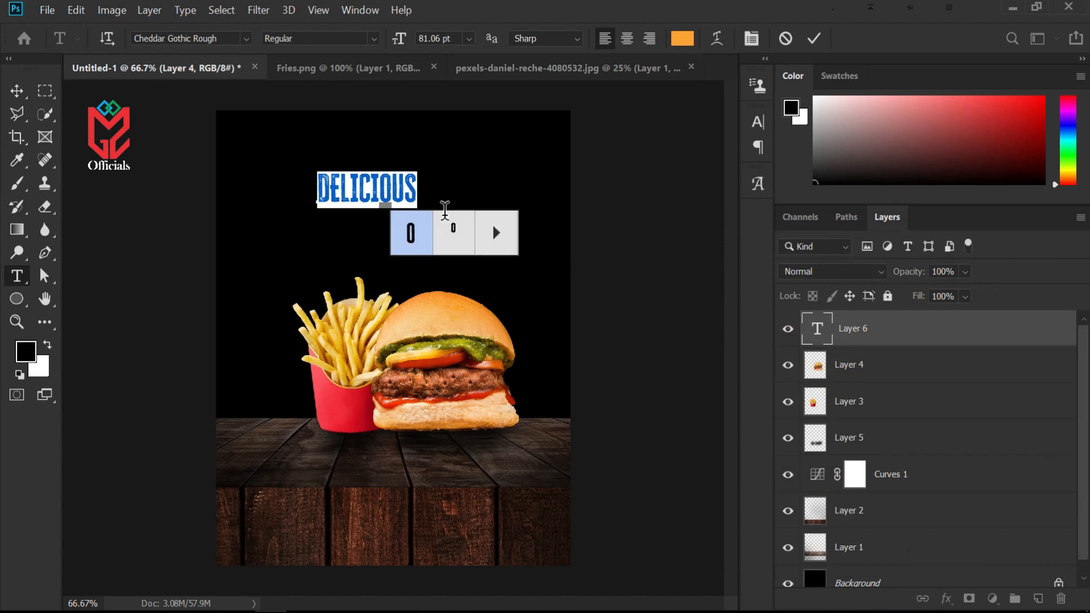
pyautogui.click(814, 36)
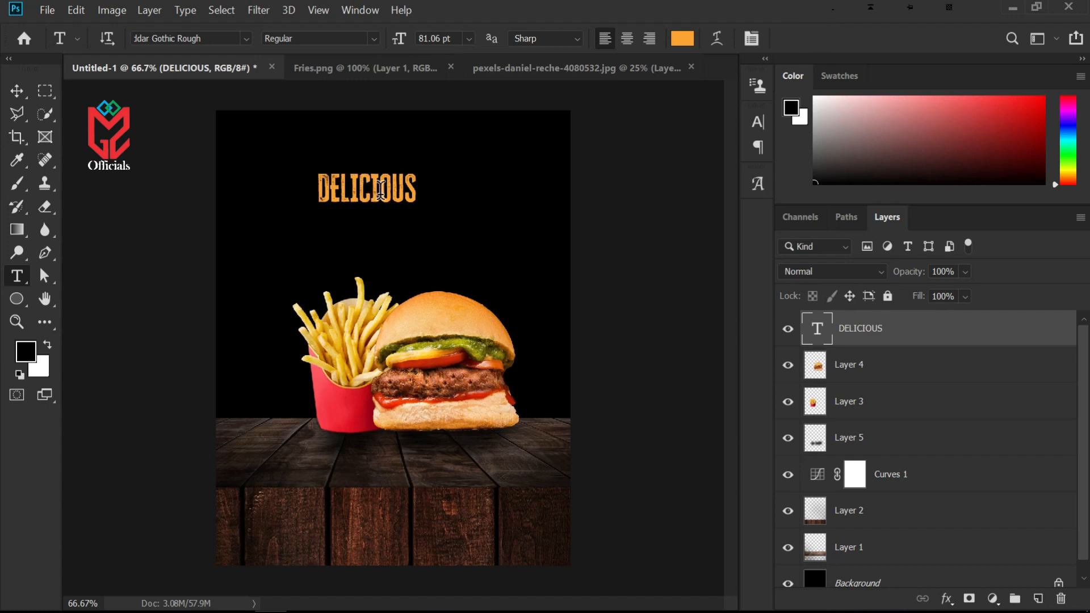
pyautogui.click(16, 92)
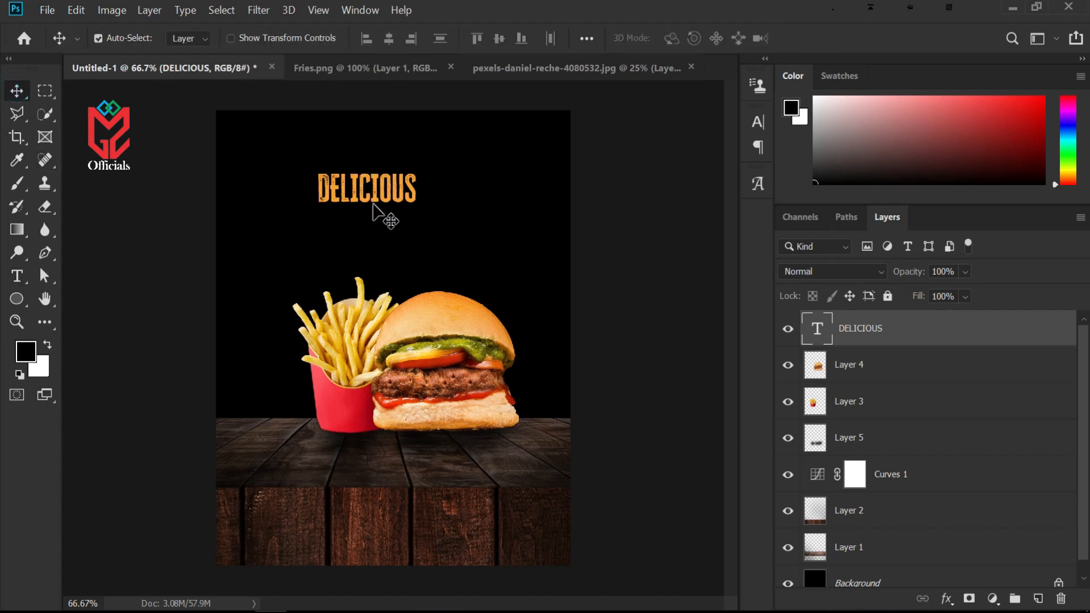
pyautogui.moveTo(389, 200); pyautogui.dragTo(399, 200)
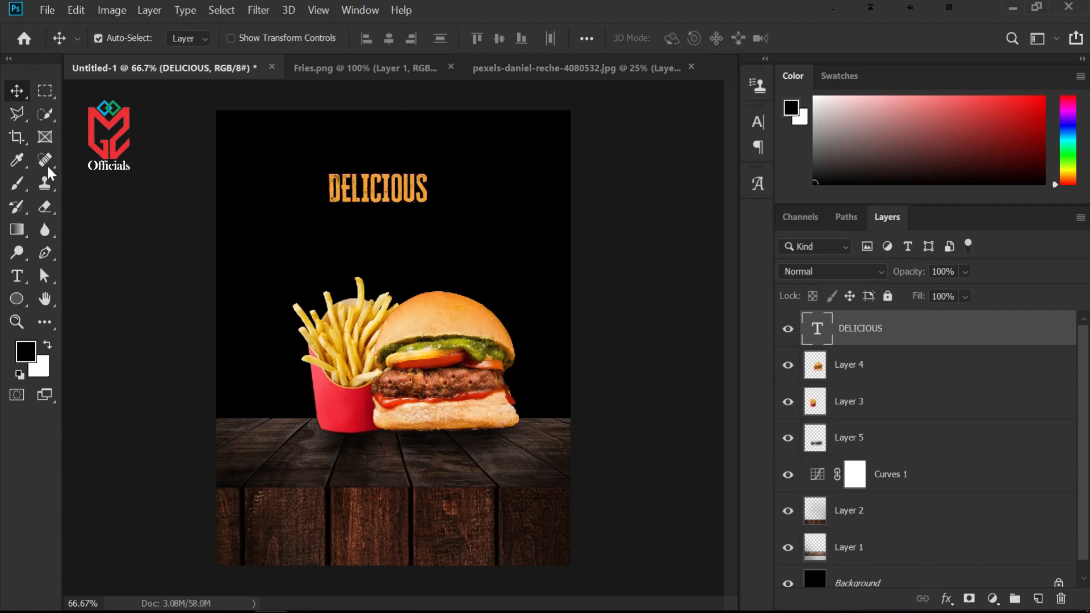
# Add a new Super text in the Badcats font just above the DELICIOUS headline
pyautogui.click(18, 277)
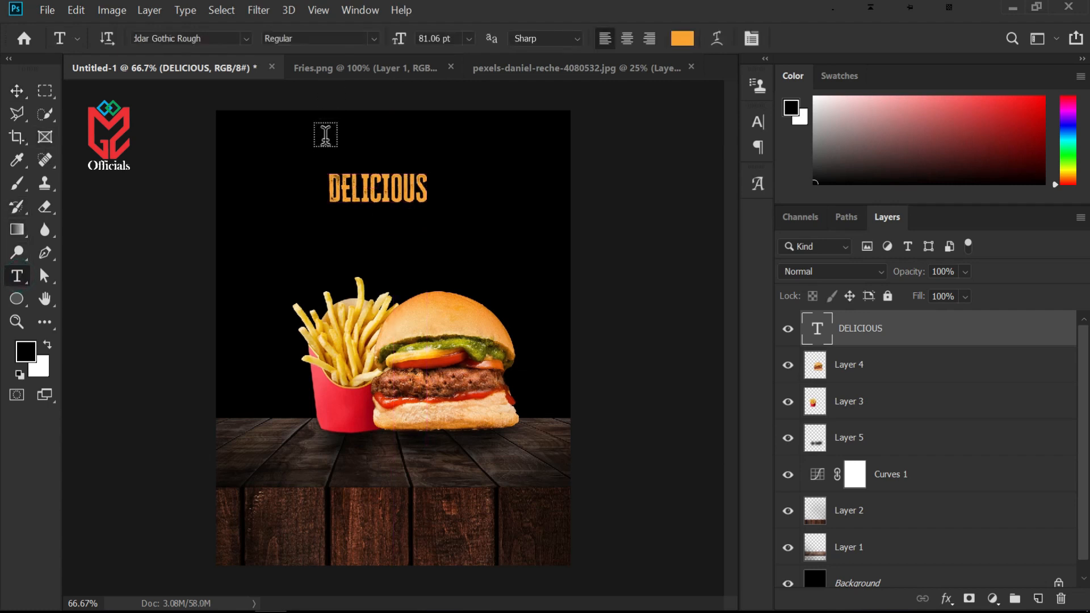
pyautogui.click(318, 163)
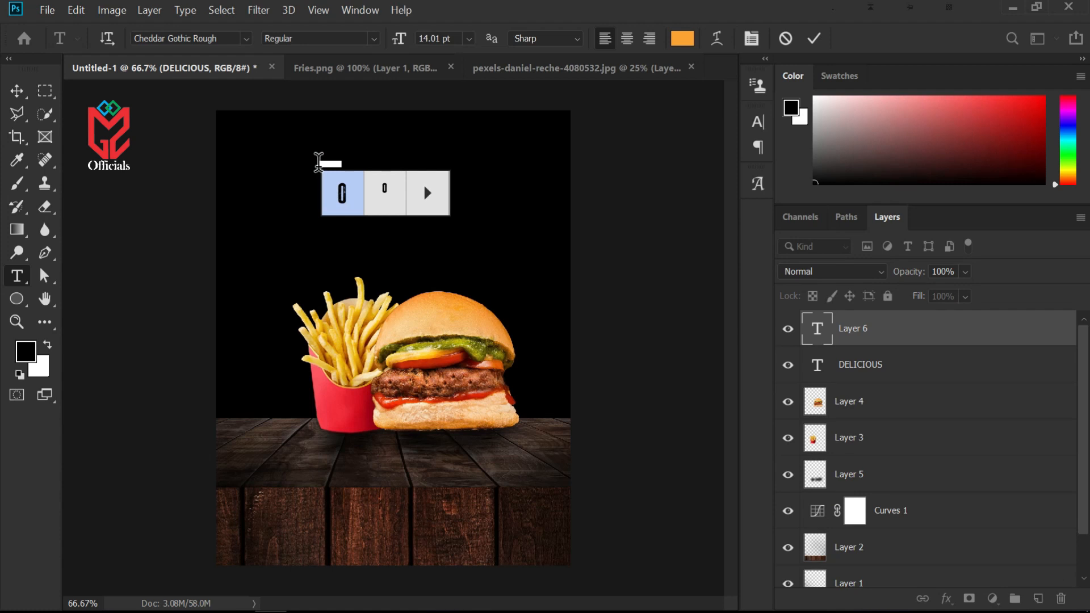
pyautogui.click(215, 38)
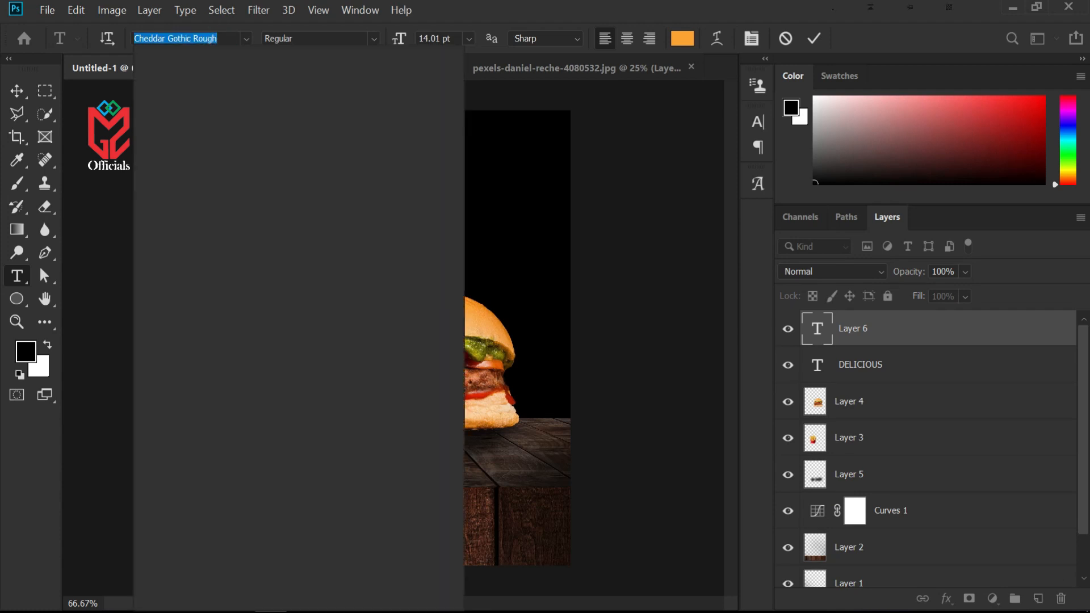
pyautogui.write('BAD')
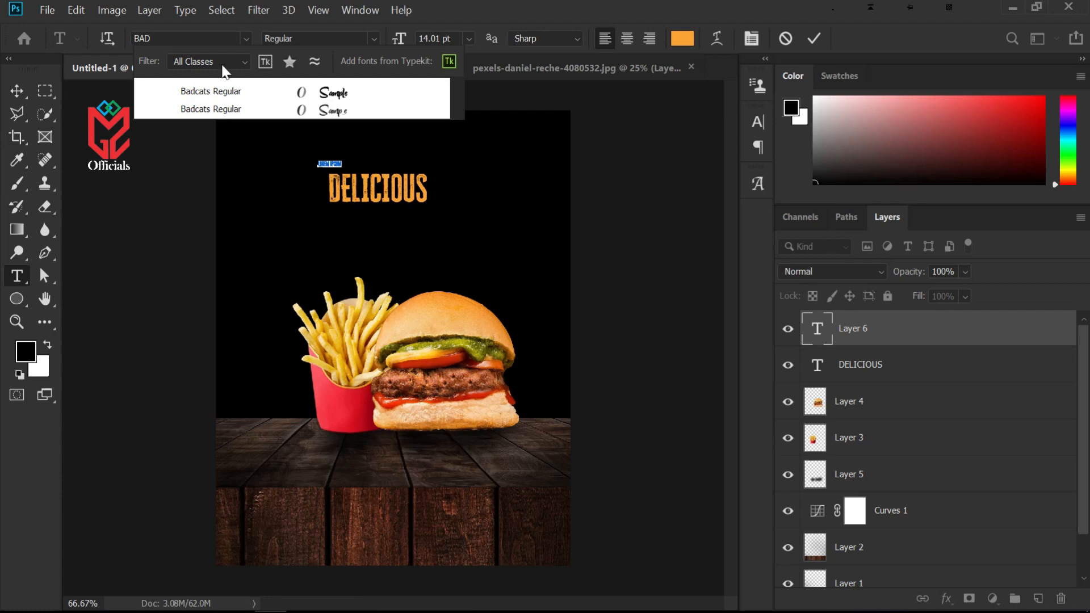
pyautogui.click(233, 90)
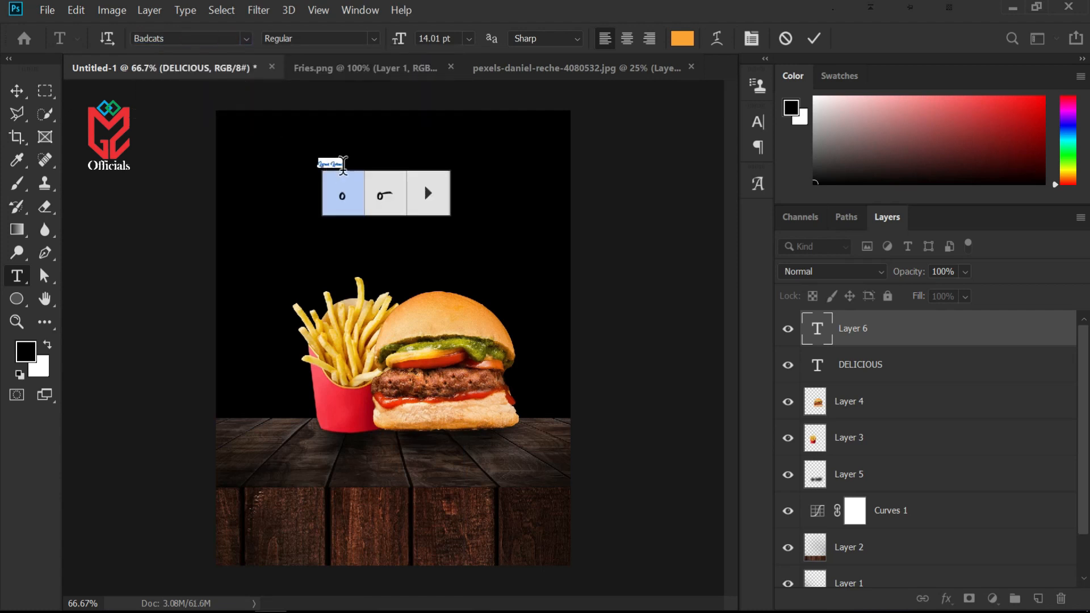
pyautogui.press('ctrl')
pyautogui.moveTo(345, 156); pyautogui.dragTo(362, 148)
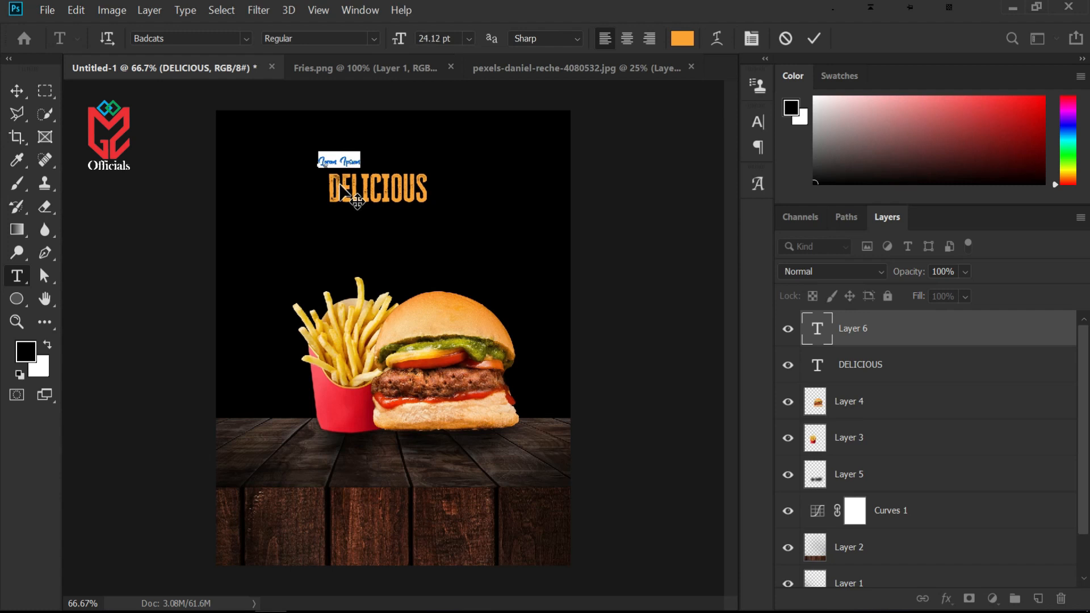
pyautogui.write('s')
# Set the Super text color to white (ffffff) and enlarge it to about 41 pt with a slight tilt
pyautogui.click(682, 38)
pyautogui.moveTo(674, 301); pyautogui.dragTo(627, 270)
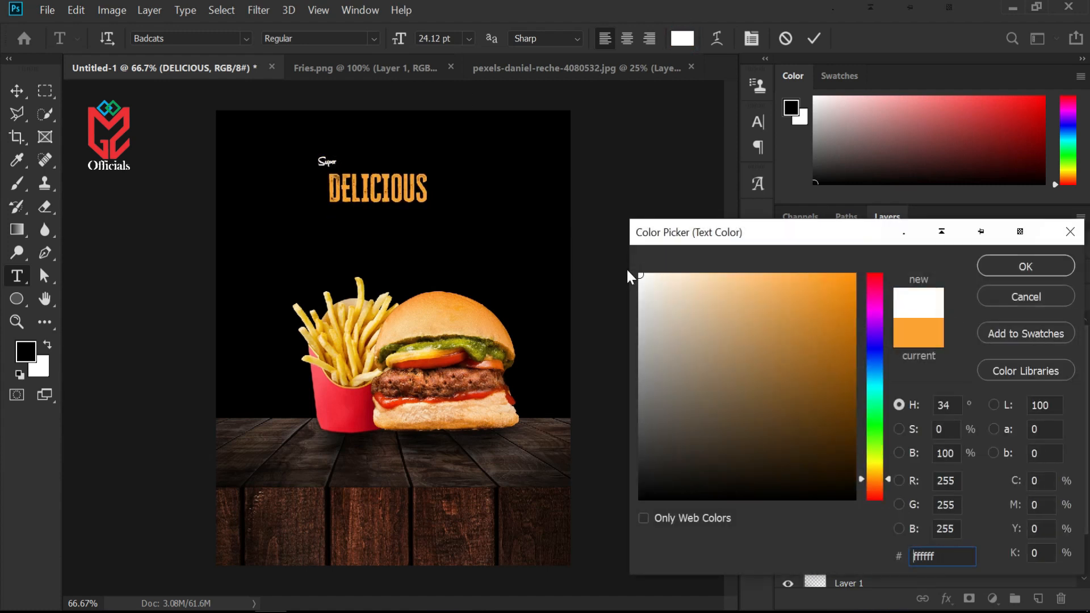
pyautogui.click(1009, 266)
pyautogui.moveTo(339, 149); pyautogui.dragTo(345, 130)
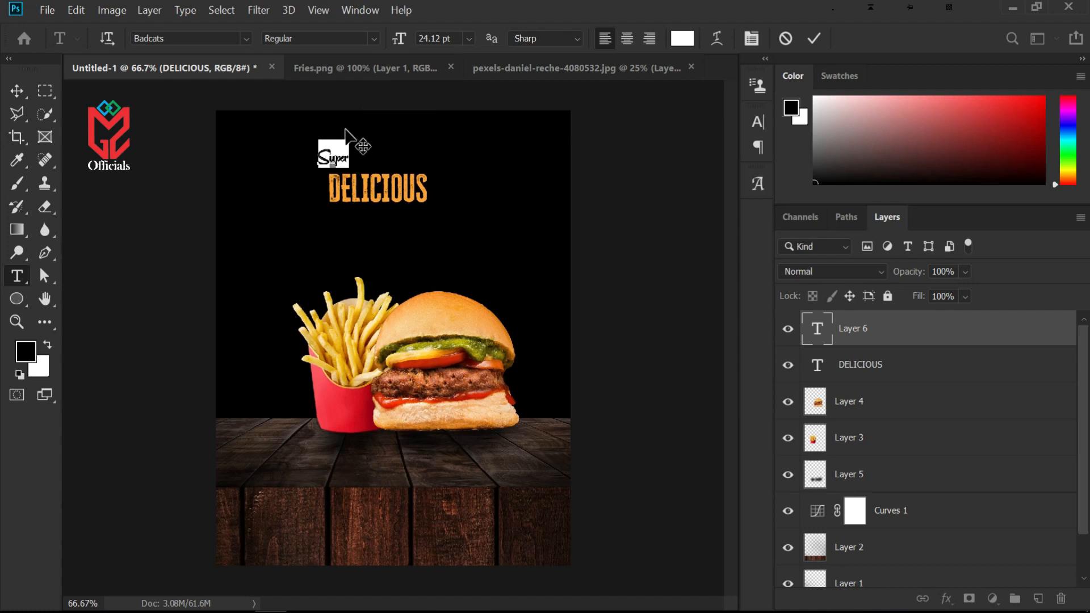
pyautogui.press('ctrl')
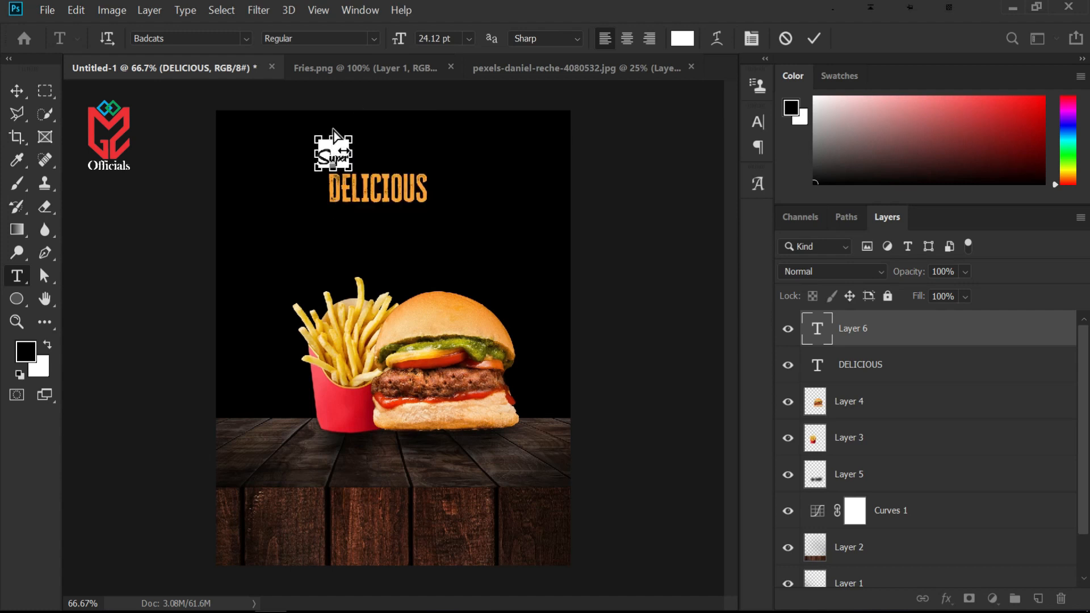
pyautogui.moveTo(332, 123); pyautogui.dragTo(326, 124)
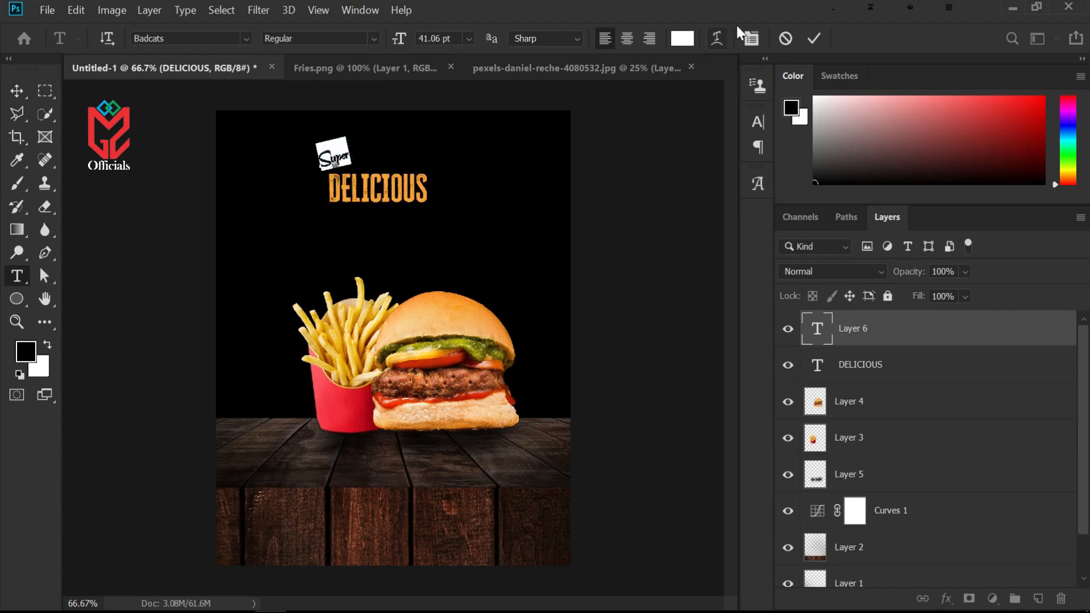
pyautogui.click(813, 38)
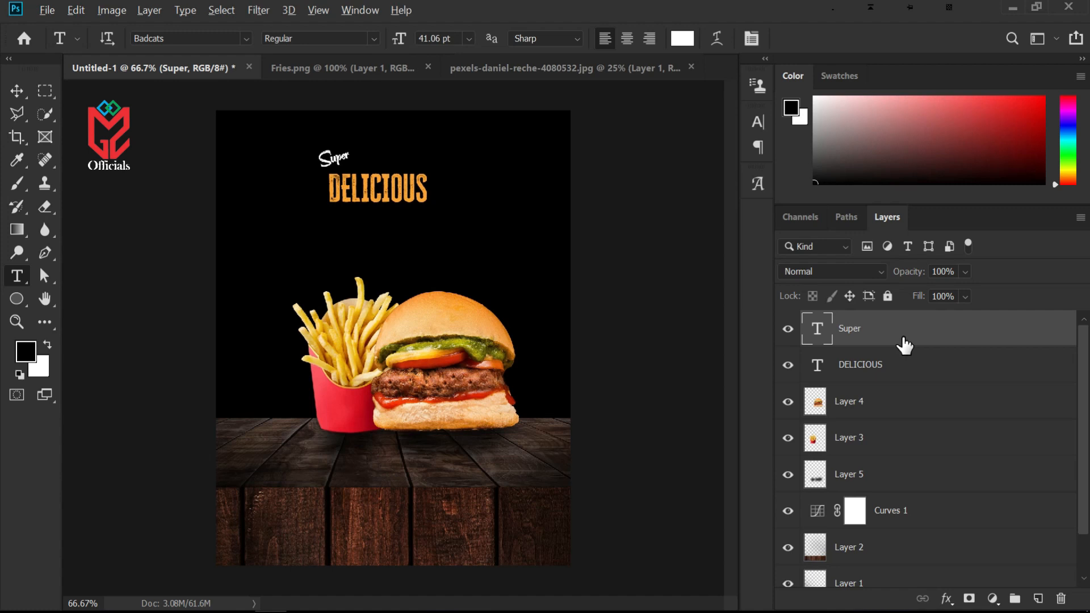
# Duplicate the Super text layer and move the copy below the DELICIOUS headline
pyautogui.moveTo(904, 344); pyautogui.dragTo(901, 314)
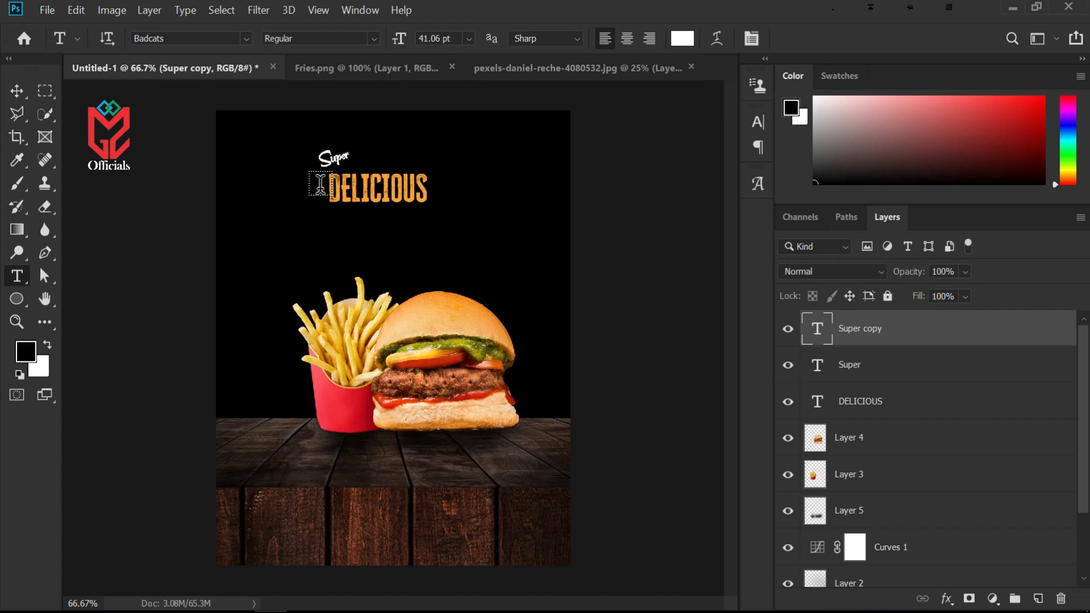
pyautogui.click(17, 91)
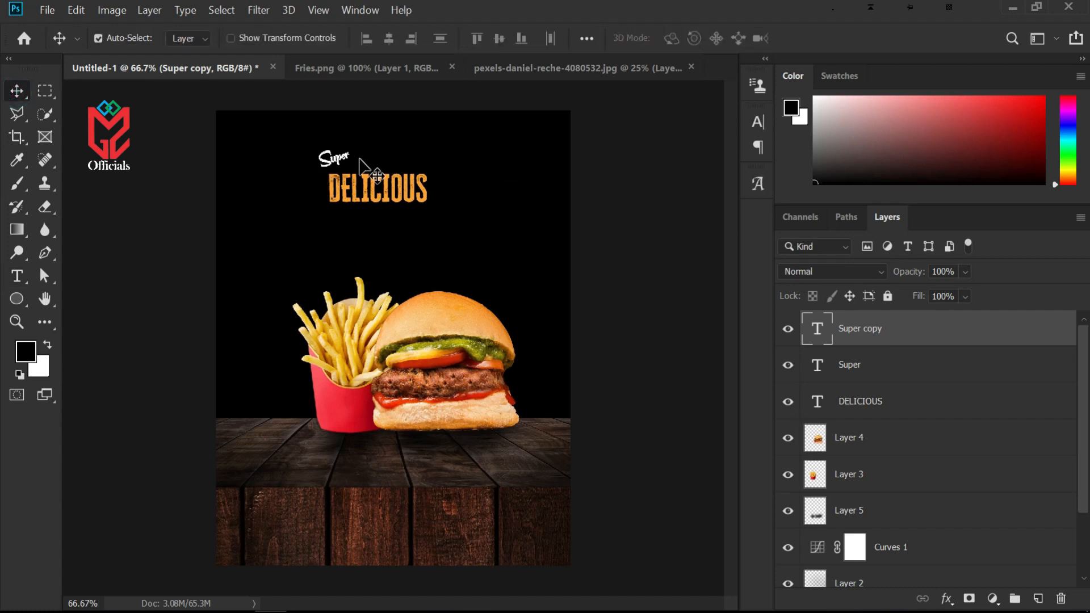
pyautogui.moveTo(334, 163); pyautogui.dragTo(330, 230)
# Change the copied text to Burgers and enlarge it to about 240 pt
pyautogui.doubleClick(329, 224)
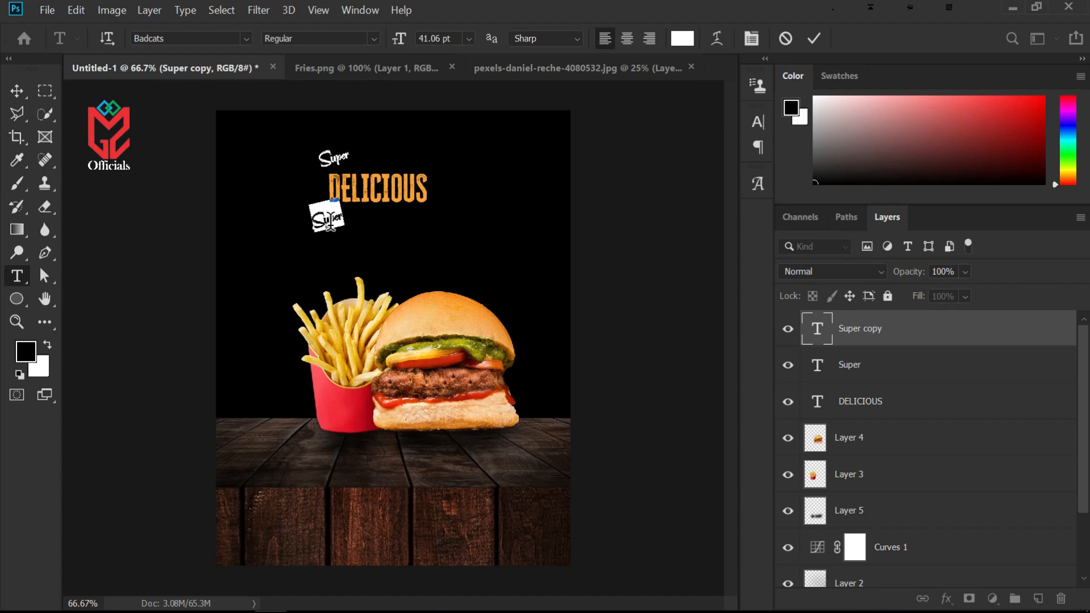
pyautogui.write('Burger!')
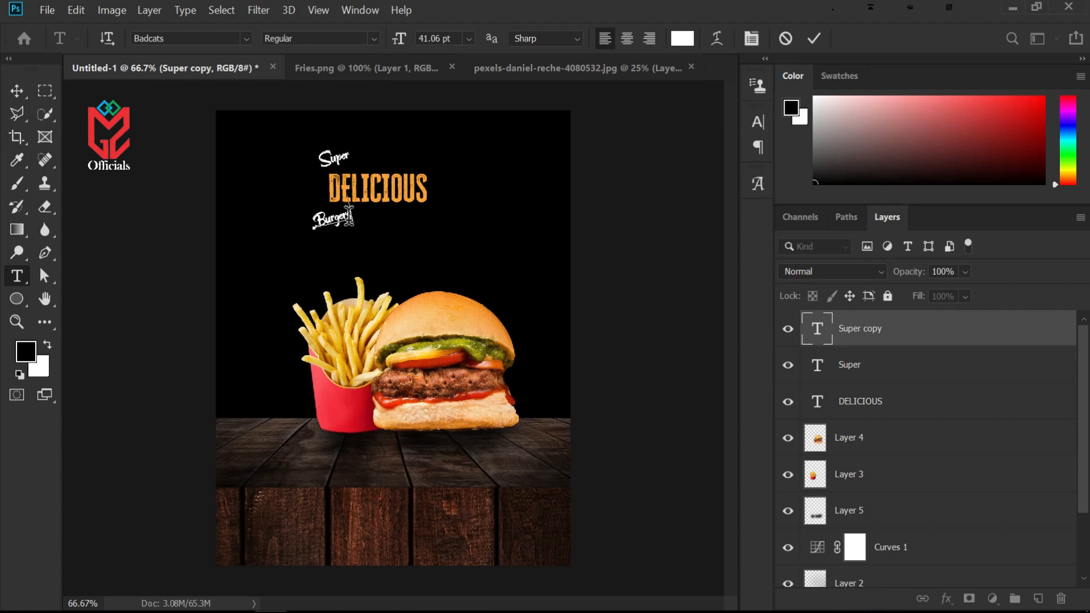
pyautogui.press('ctrl')
pyautogui.moveTo(355, 225); pyautogui.dragTo(573, 346)
pyautogui.press('ctrl')
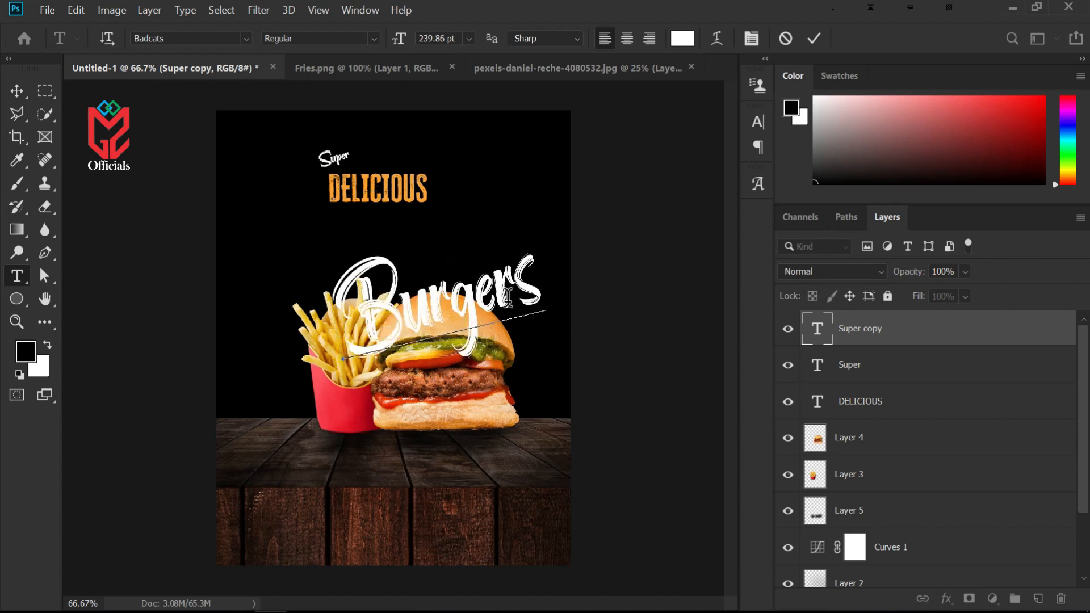
# Move the Burgers text up to sit directly under the DELICIOUS headline
pyautogui.click(16, 91)
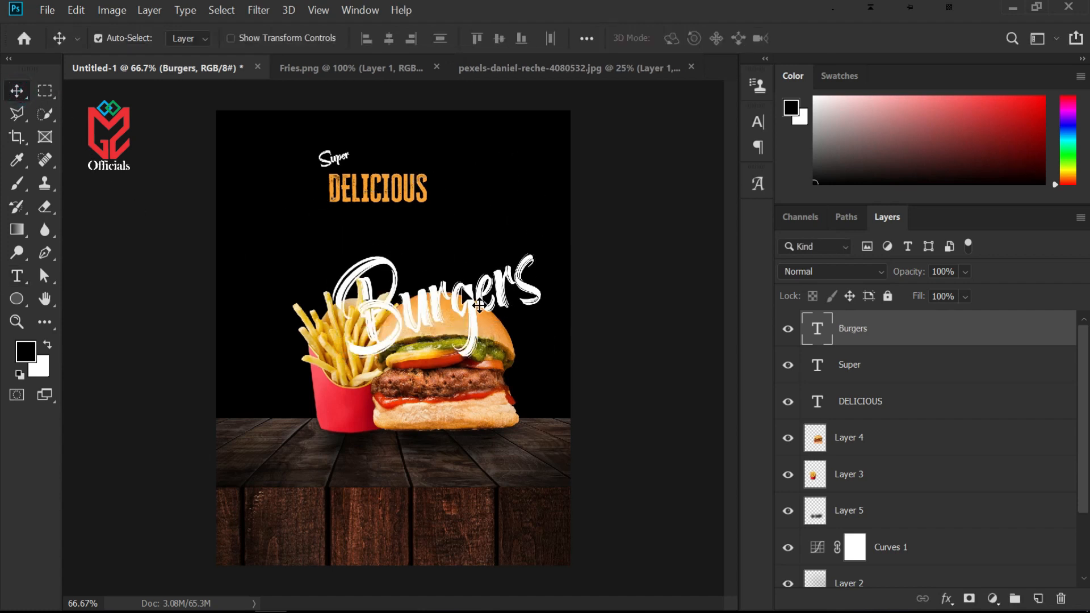
pyautogui.moveTo(482, 317); pyautogui.dragTo(412, 250)
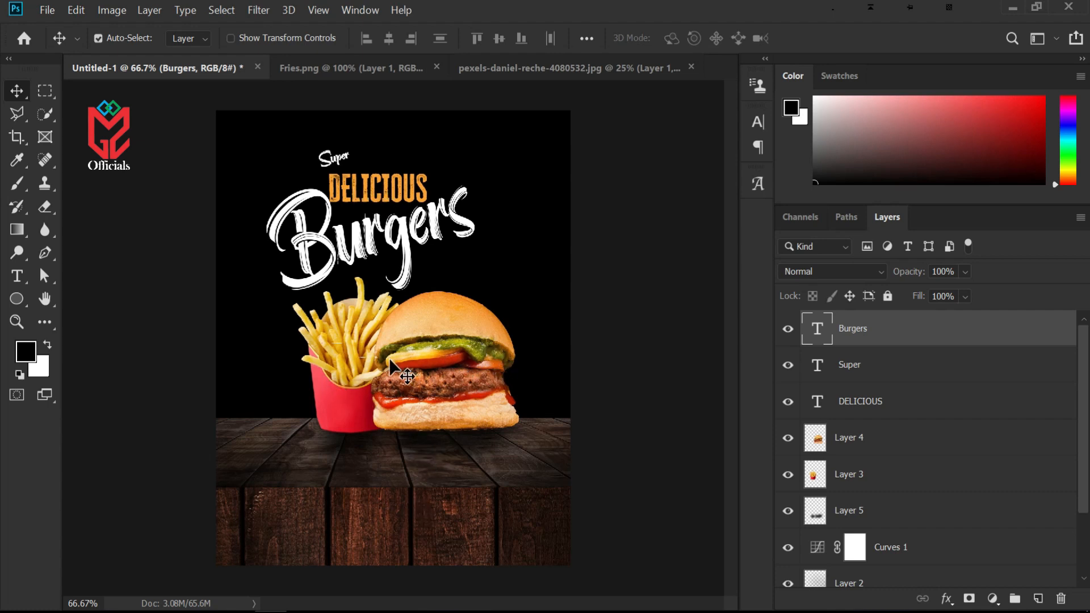
pyautogui.moveTo(497, 285); pyautogui.dragTo(447, 316)
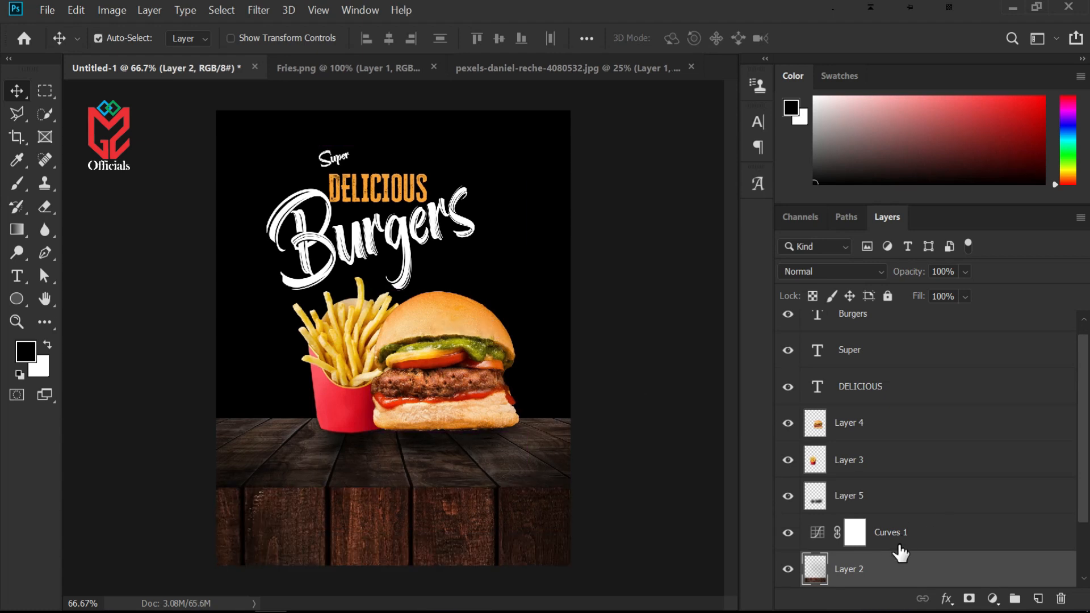
# Scale the burger and fries layers together down to about 86% and commit the transform
pyautogui.click(817, 431)
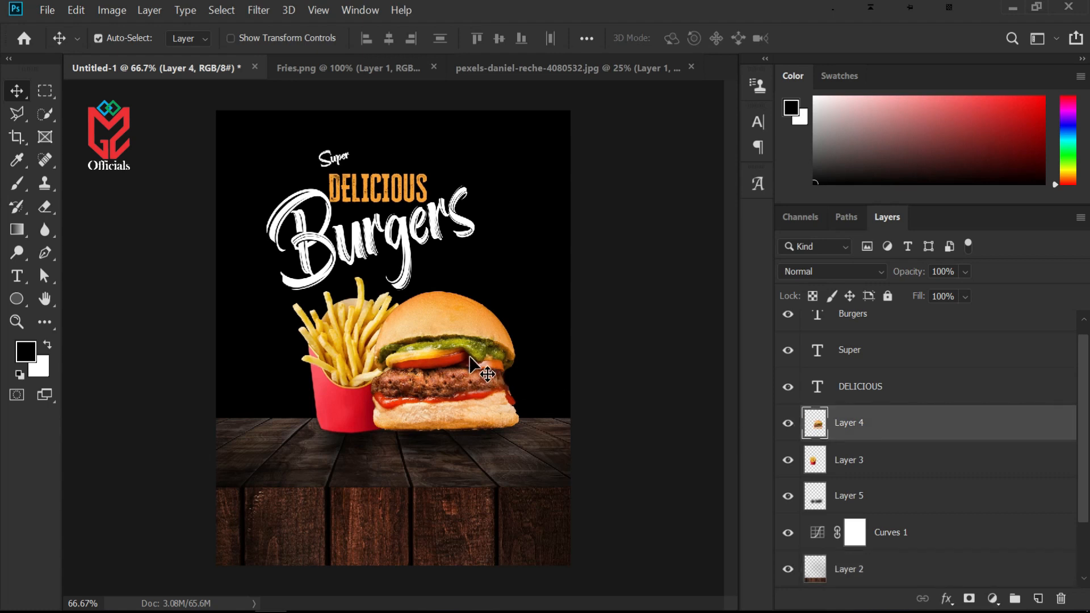
pyautogui.keyDown('shift'); pyautogui.click(844, 464); pyautogui.keyUp('shift')
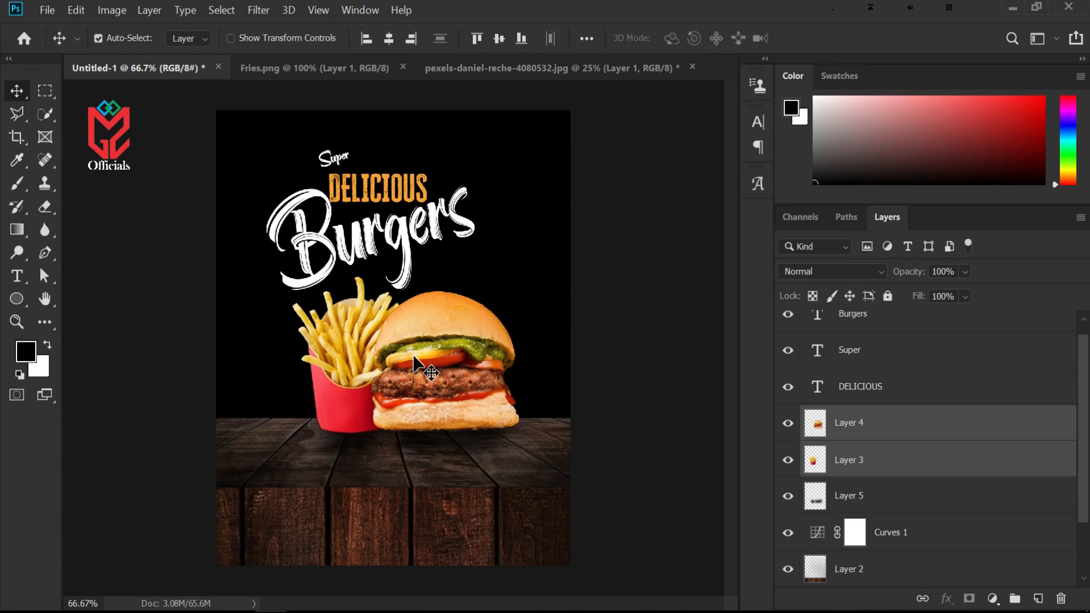
pyautogui.hotkey('ctrl', 't')
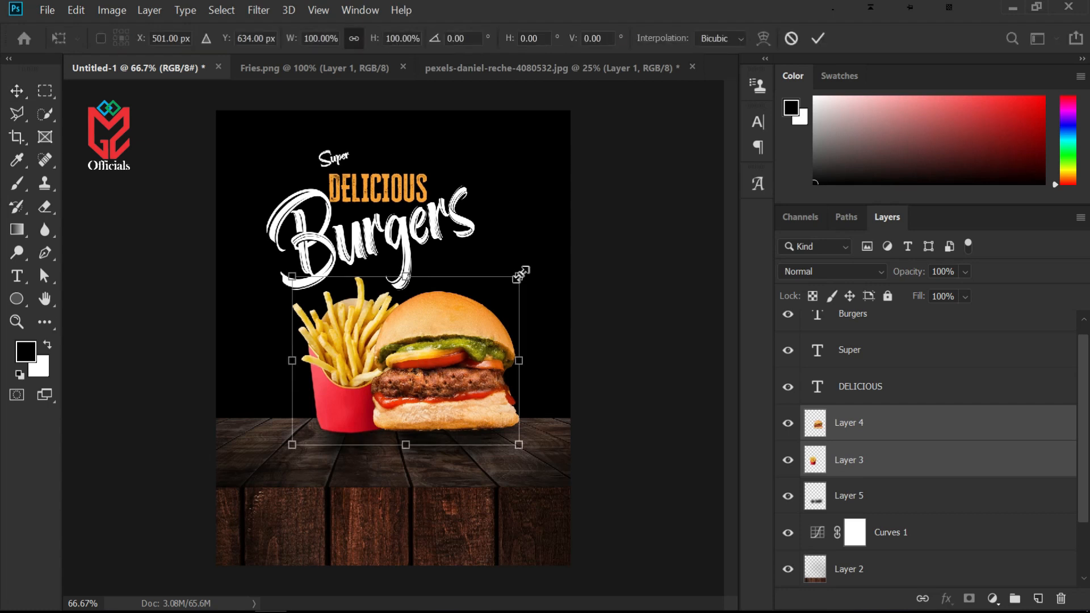
pyautogui.moveTo(518, 274); pyautogui.dragTo(488, 298)
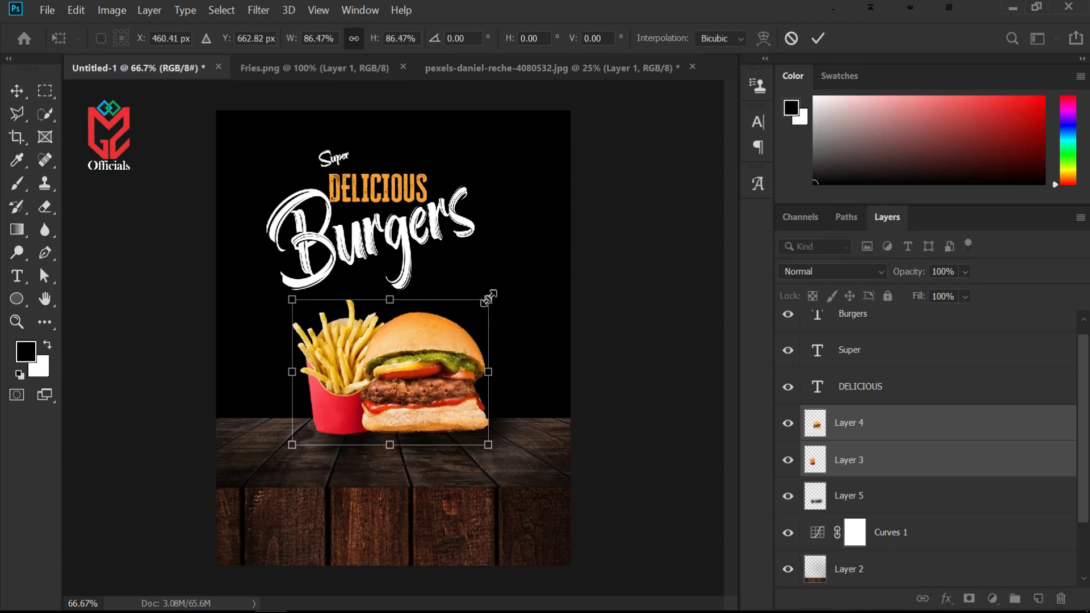
pyautogui.click(818, 38)
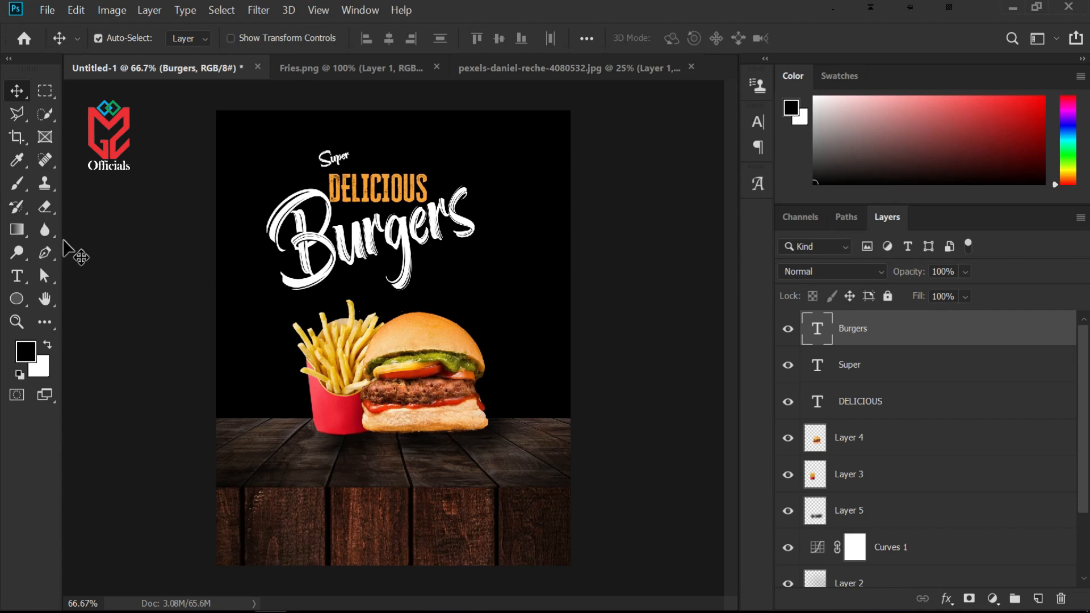
# Create a new empty layer at the top of the stack and enlarge the soft brush to 1400 px
pyautogui.click(22, 178)
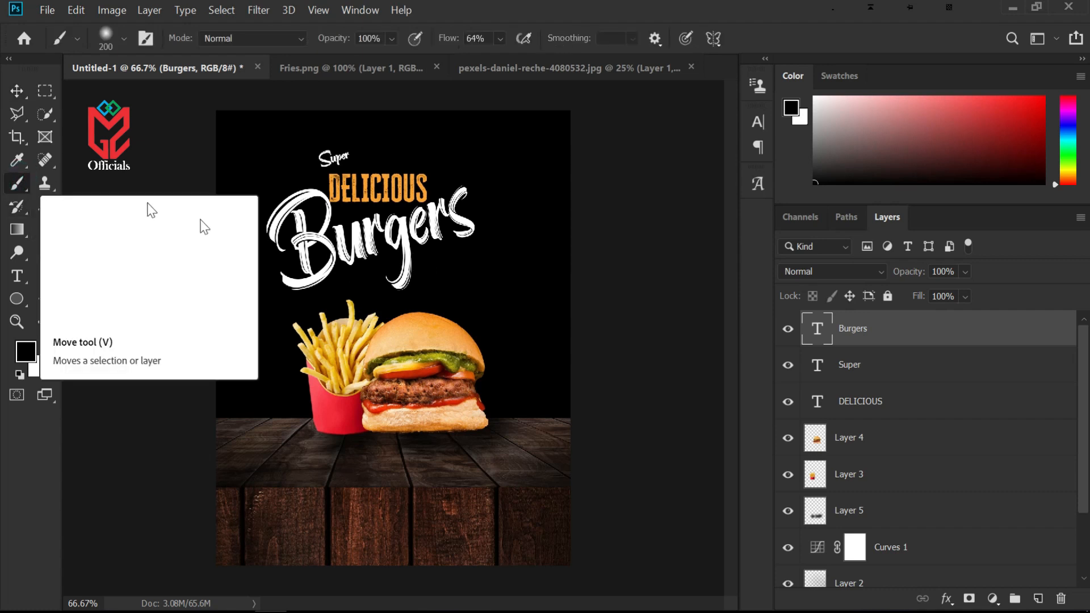
pyautogui.click(1038, 598)
pyautogui.press(']')
pyautogui.press(']')
pyautogui.press(']')
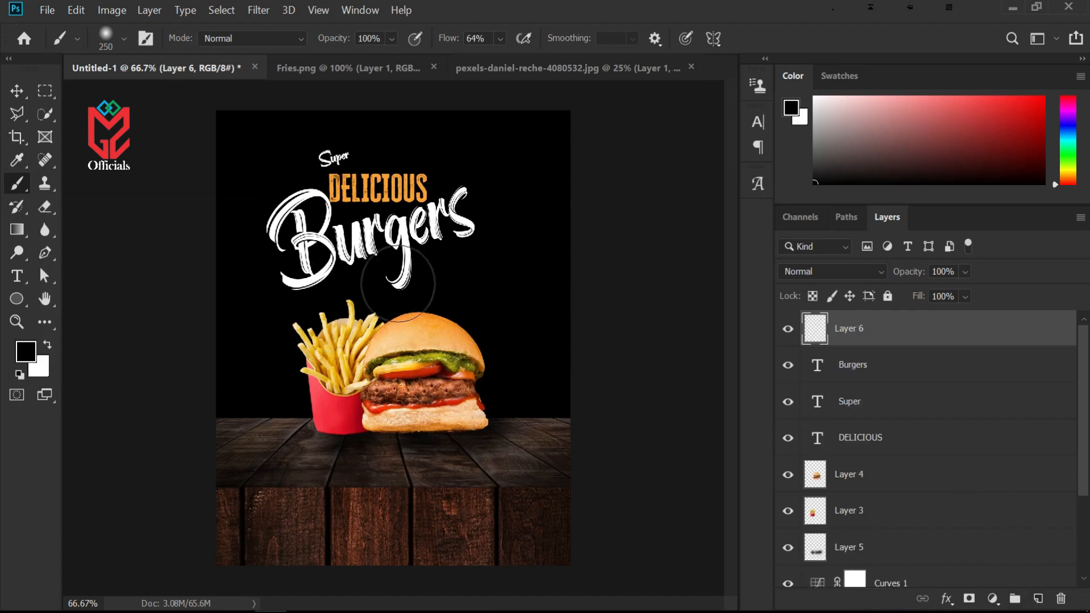
pyautogui.press(']')
pyautogui.press(']')
pyautogui.press(']')
pyautogui.press(']')
pyautogui.press(']')
pyautogui.press(']')
pyautogui.press(']')
pyautogui.press(']')
pyautogui.press(']')
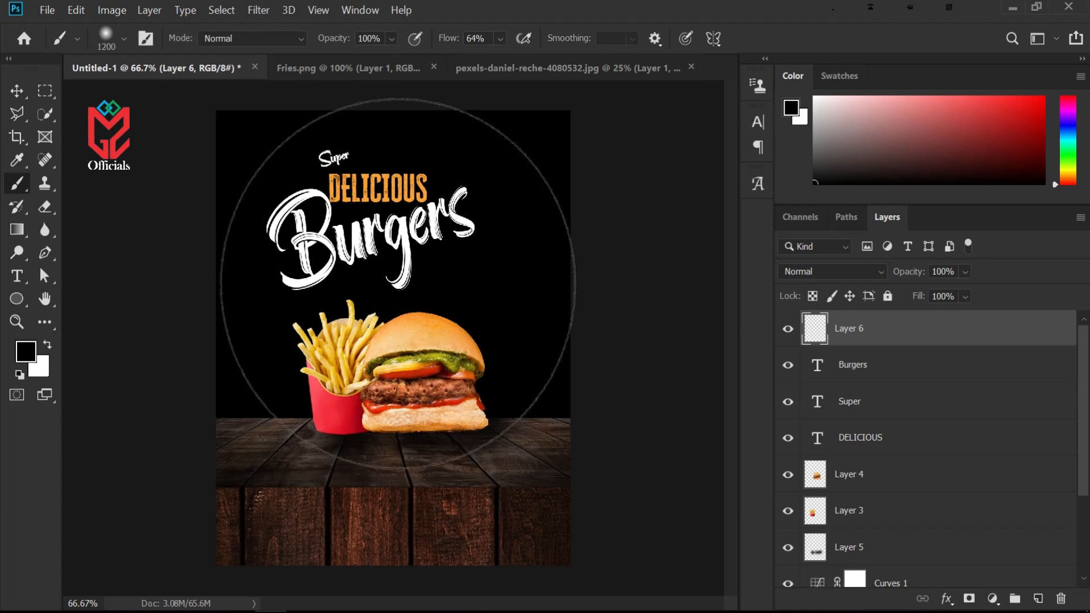
pyautogui.press(']')
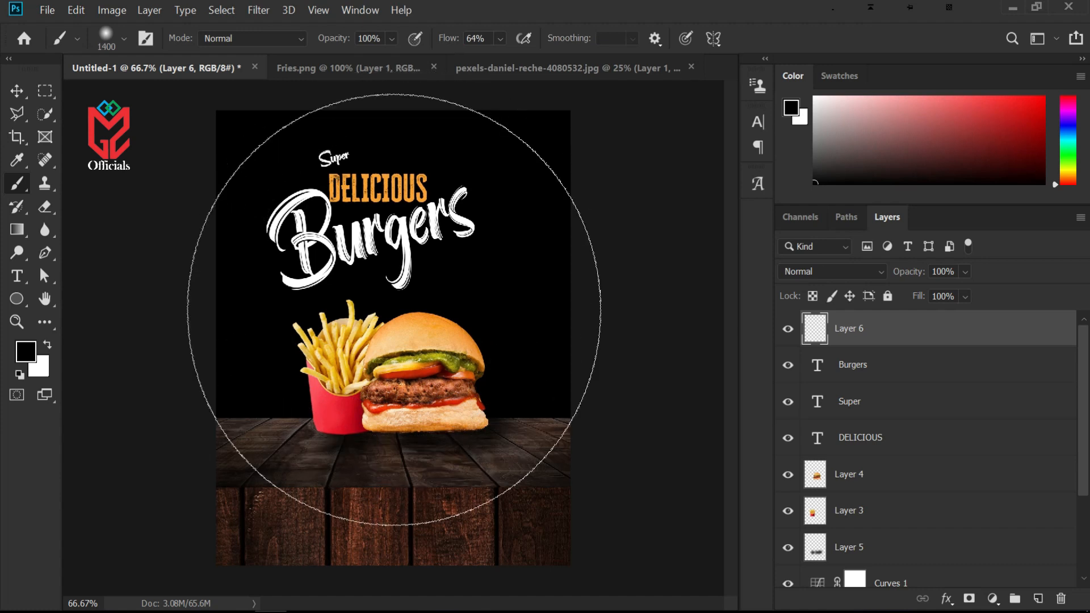
# Sample the DELICIOUS orange (faa22c) as foreground, set flow to 100%, and paint a large soft glow on the new layer
pyautogui.click(26, 352)
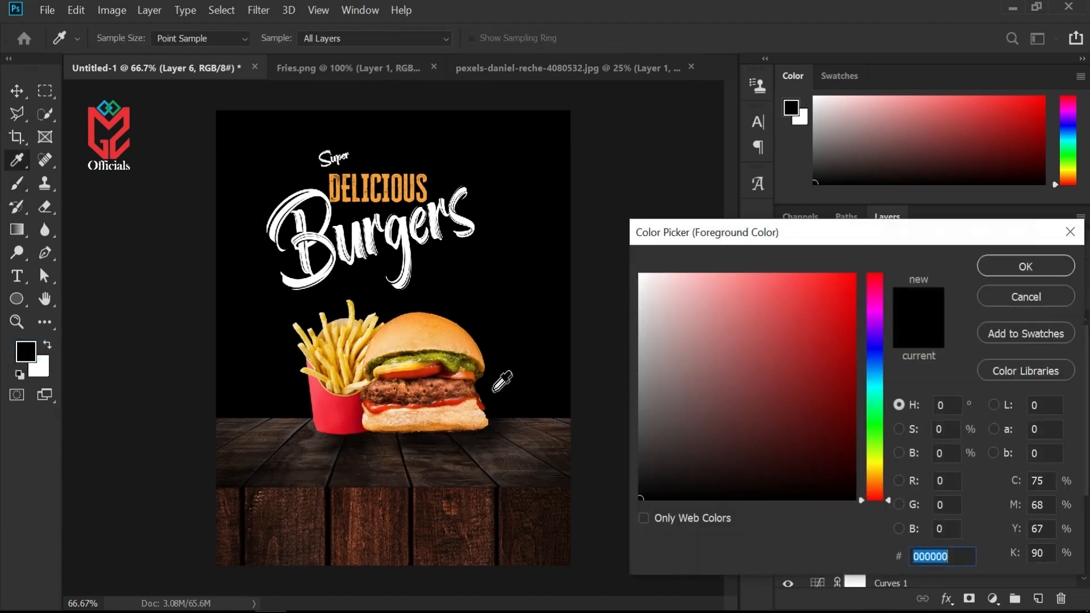
pyautogui.click(426, 194)
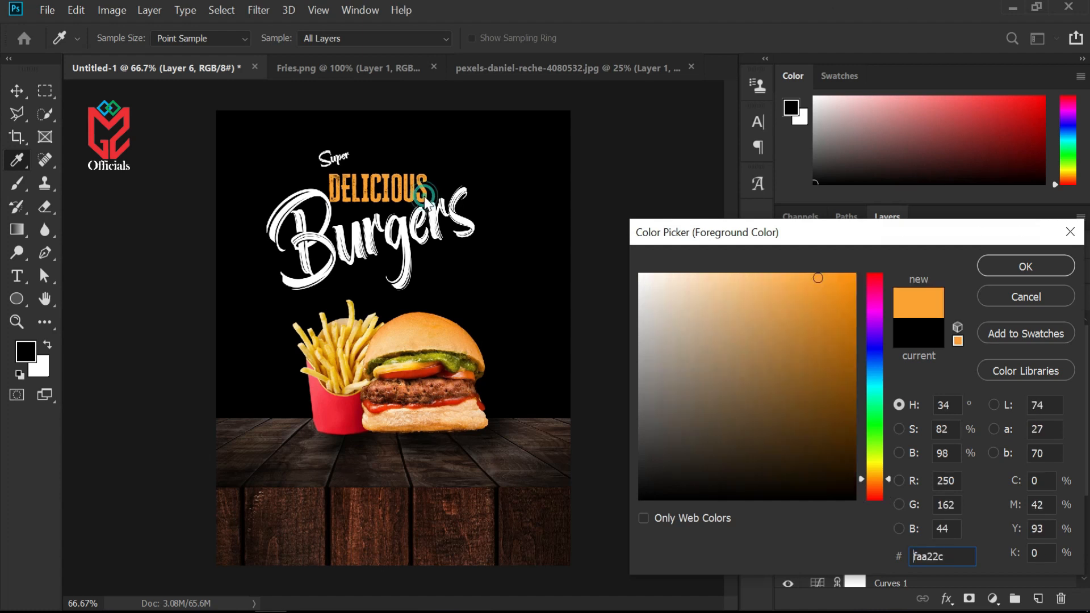
pyautogui.click(990, 259)
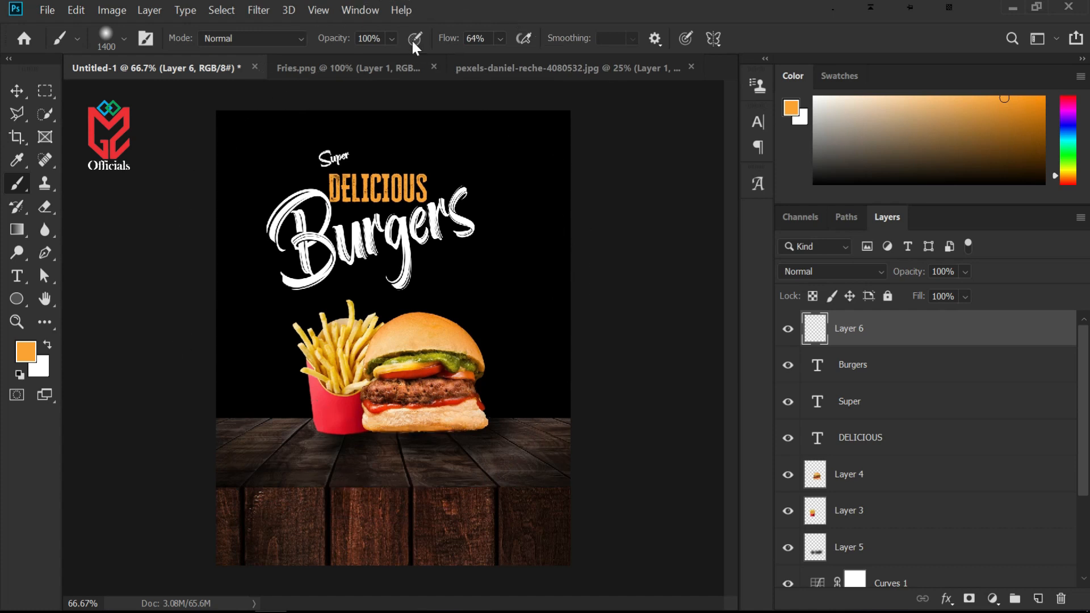
pyautogui.moveTo(449, 50); pyautogui.dragTo(465, 49)
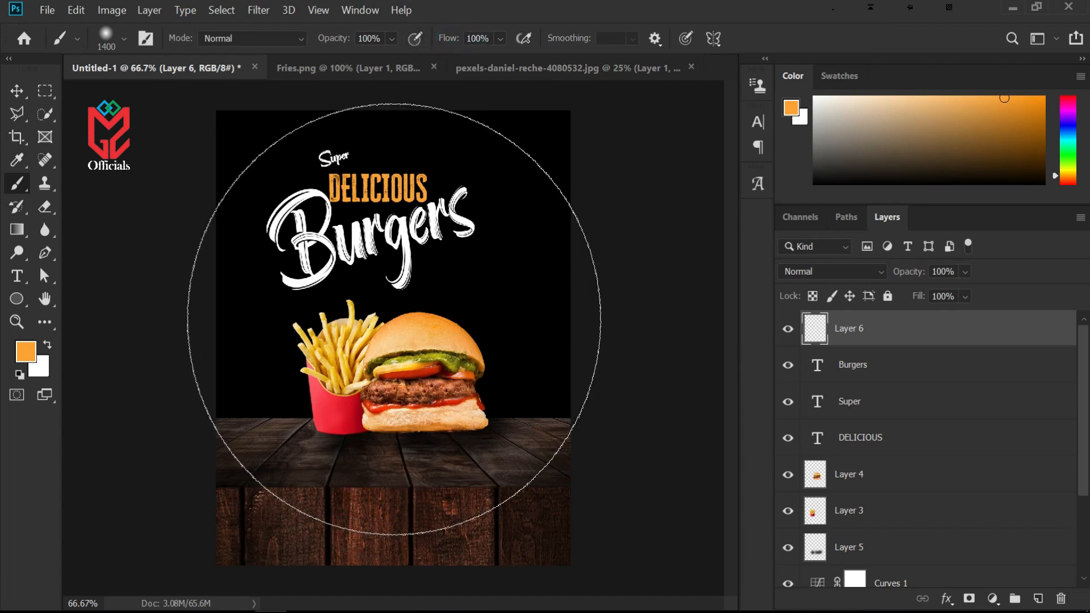
pyautogui.click(392, 319)
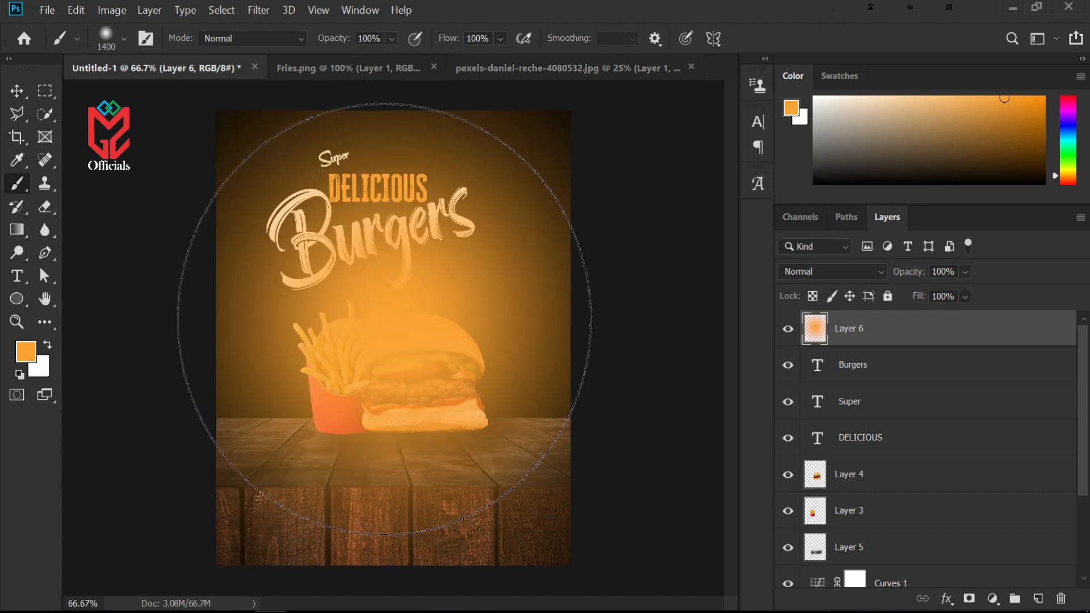
pyautogui.click(385, 319)
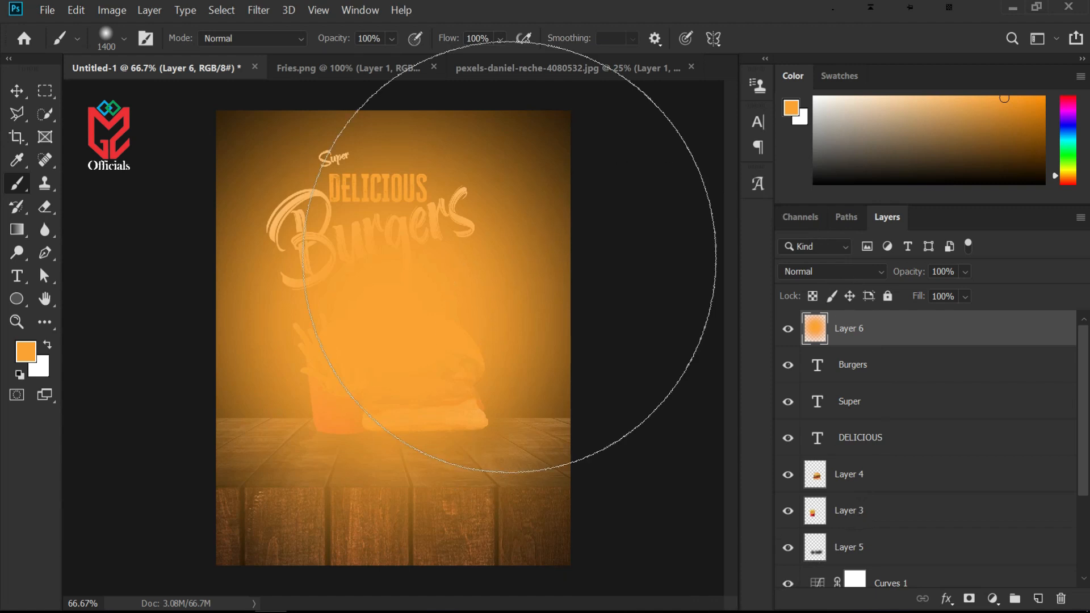
# Move the glow layer down to just above the Background and lower its opacity to 30%
pyautogui.click(13, 88)
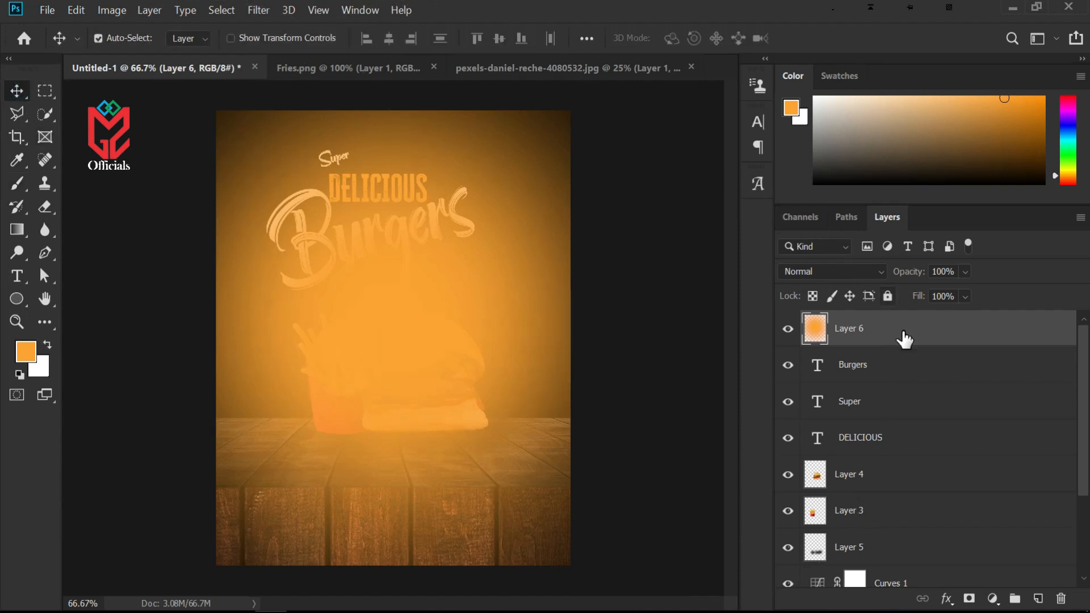
pyautogui.moveTo(944, 349); pyautogui.dragTo(914, 555)
pyautogui.moveTo(911, 273); pyautogui.dragTo(861, 281)
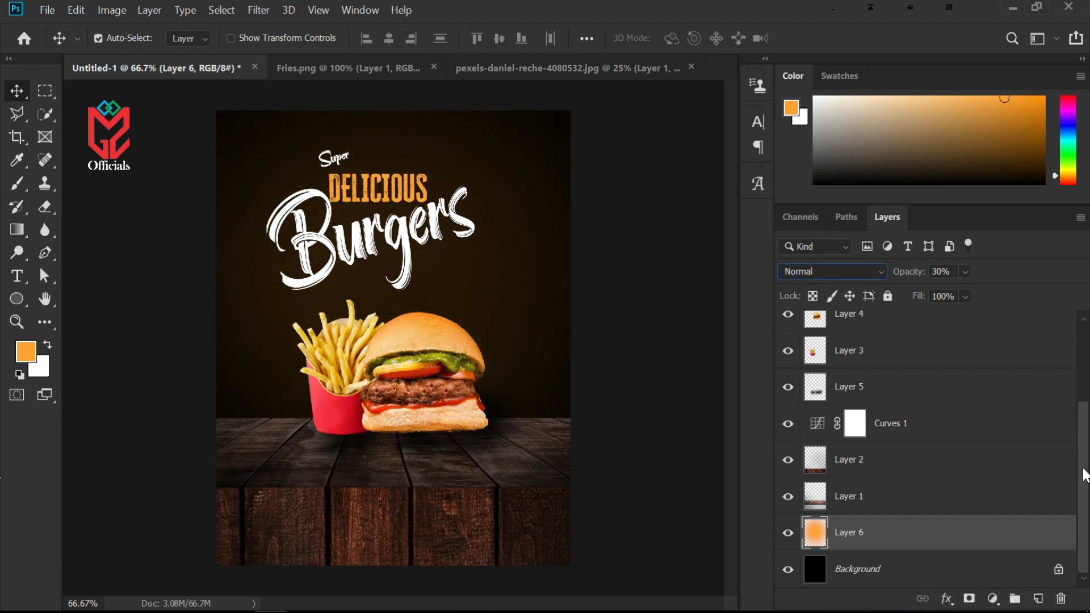
pyautogui.moveTo(1083, 515); pyautogui.dragTo(1082, 515)
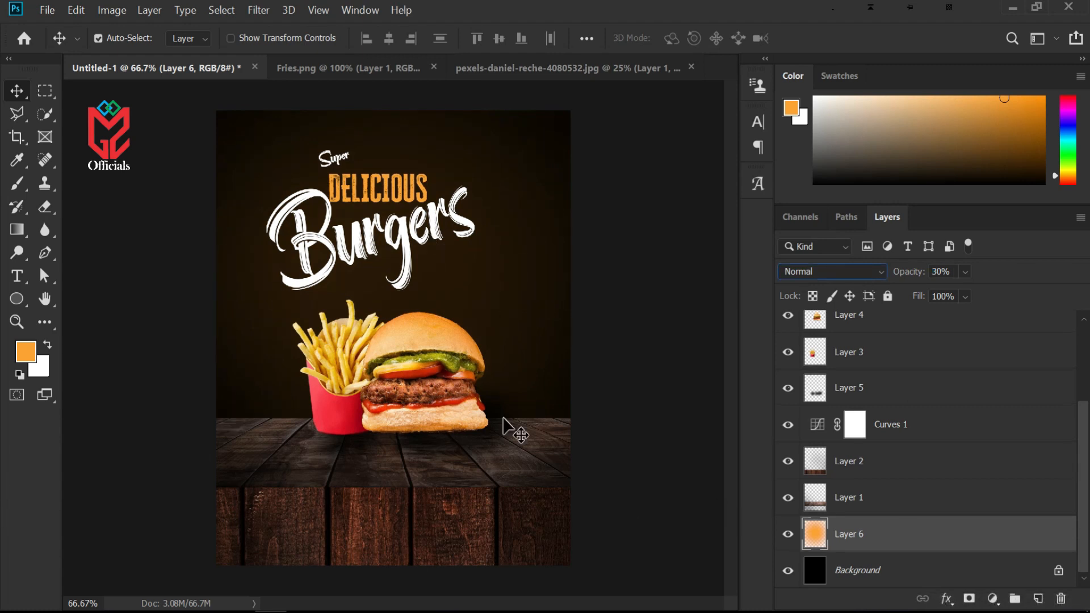
# Add a Photo Filter adjustment layer using Warming Filter (85) and adjust its density
pyautogui.scroll(3, 910, 502)
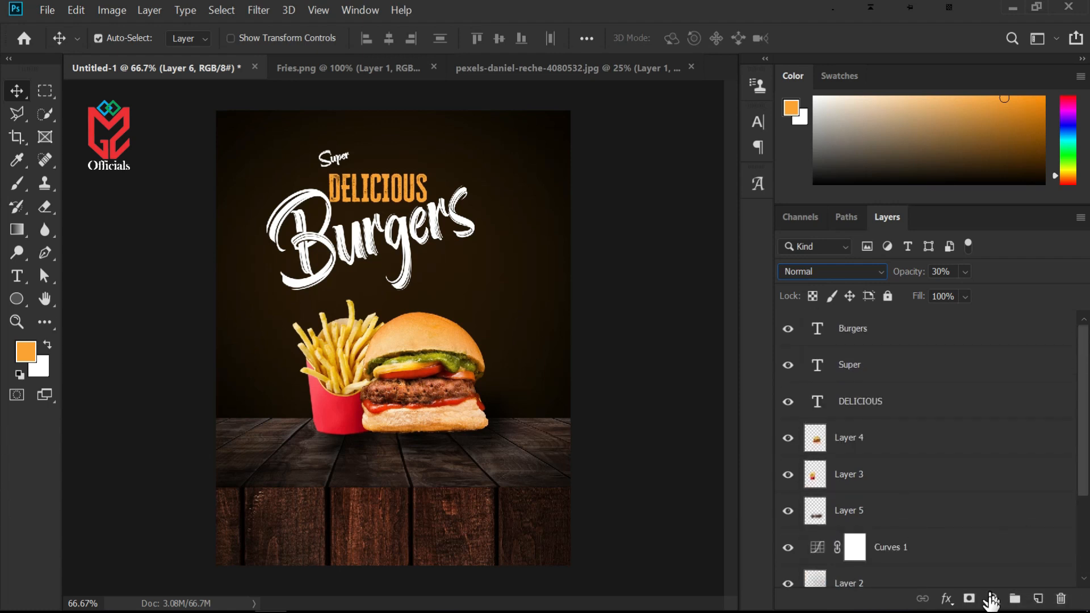
pyautogui.click(992, 598)
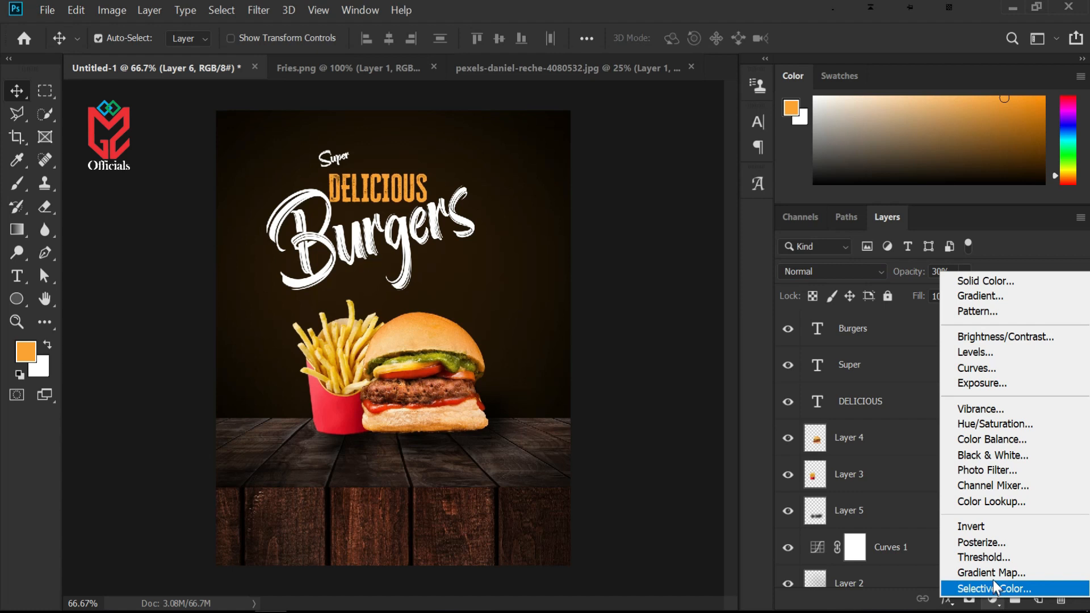
pyautogui.click(988, 470)
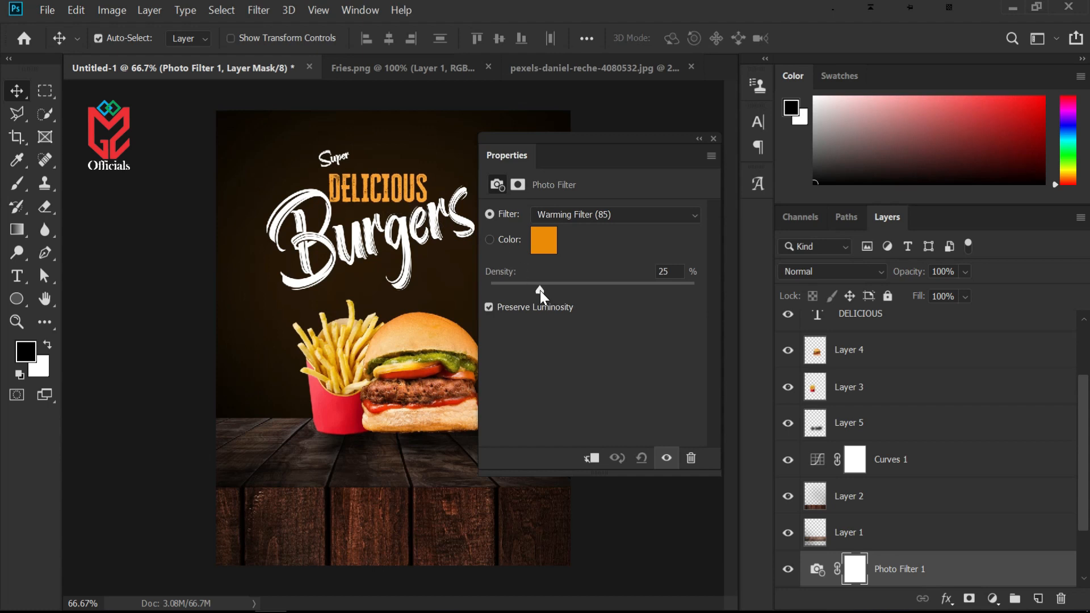
pyautogui.moveTo(540, 291)
pyautogui.mouseDown()
pyautogui.moveTo(651, 292)
pyautogui.moveTo(531, 284)
pyautogui.mouseUp()
pyautogui.click(683, 219)
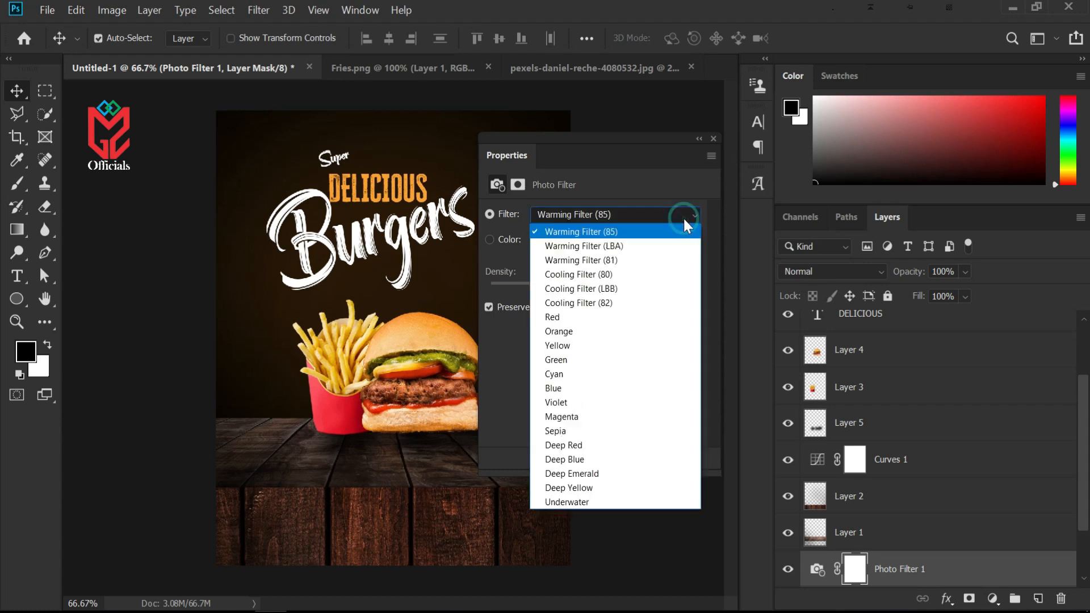
pyautogui.click(635, 230)
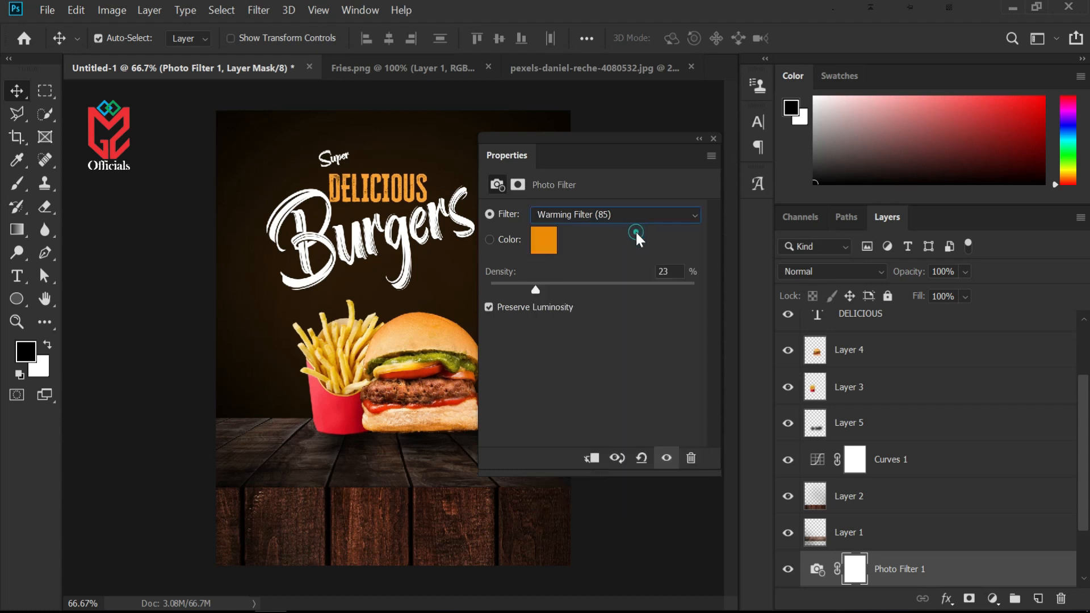
pyautogui.moveTo(534, 287); pyautogui.dragTo(547, 288)
pyautogui.click(699, 139)
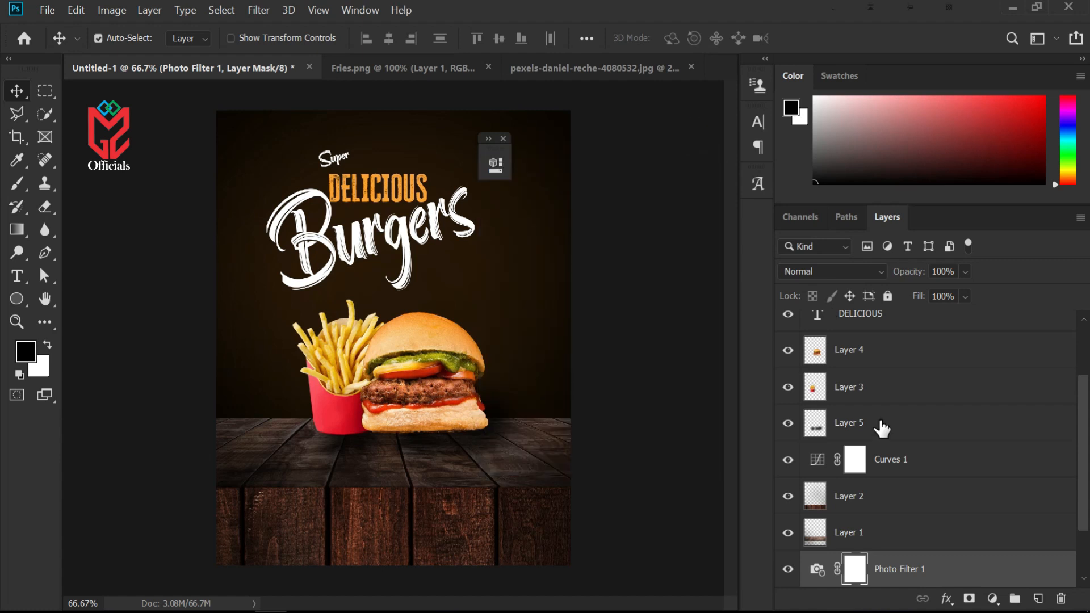
# Move the Photo Filter layer to the top of the stack and toggle its visibility off and on to compare
pyautogui.moveTo(936, 575); pyautogui.dragTo(927, 329)
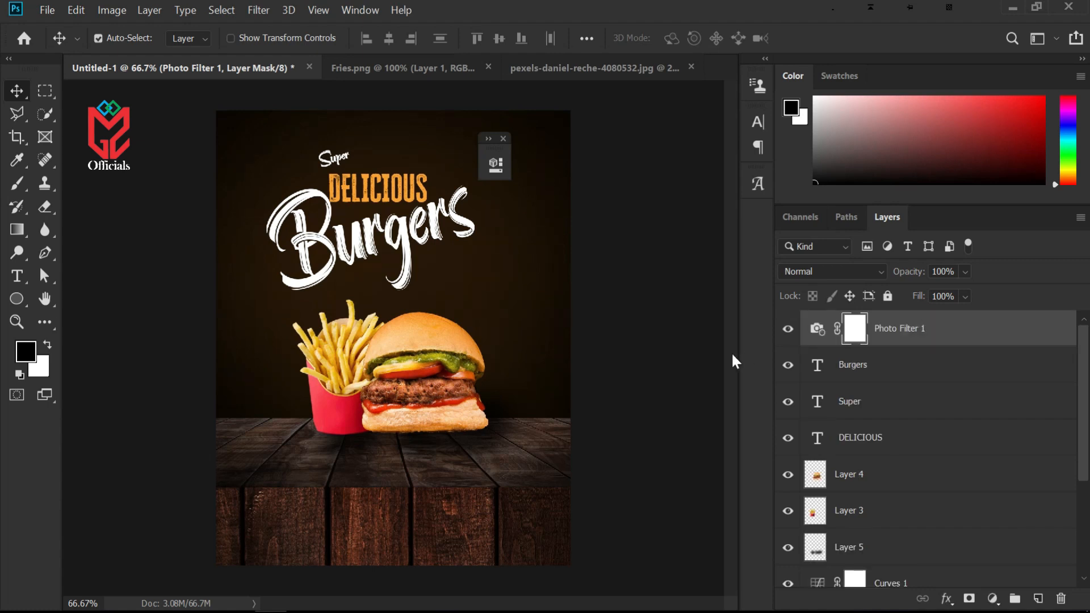
pyautogui.click(784, 331)
pyautogui.click(786, 330)
pyautogui.click(503, 139)
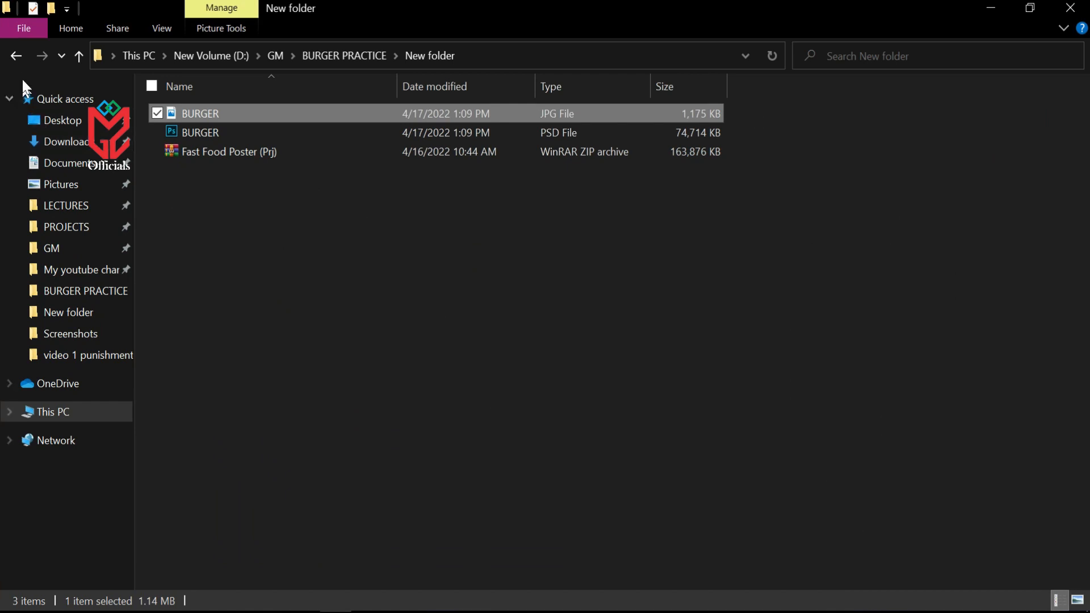
# Place the Smoke image into the poster, enlarge it to about 195% and rotate it about 90° to cover the canvas
pyautogui.click(18, 56)
pyautogui.moveTo(656, 177); pyautogui.dragTo(448, 331)
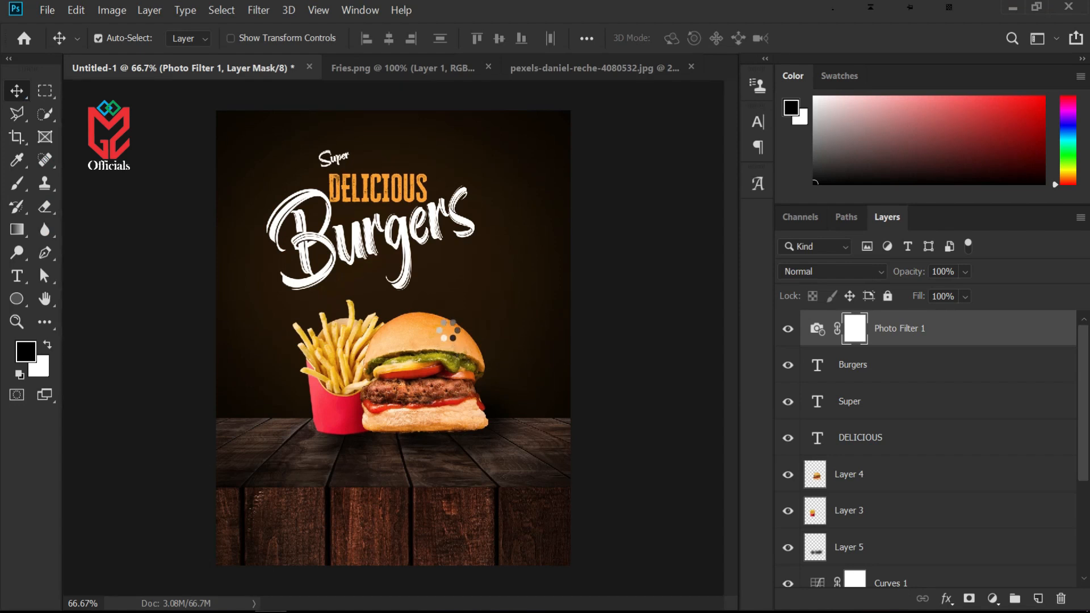
pyautogui.moveTo(501, 263); pyautogui.dragTo(638, 168)
pyautogui.moveTo(293, 415); pyautogui.dragTo(219, 454)
pyautogui.moveTo(461, 372); pyautogui.dragTo(443, 364)
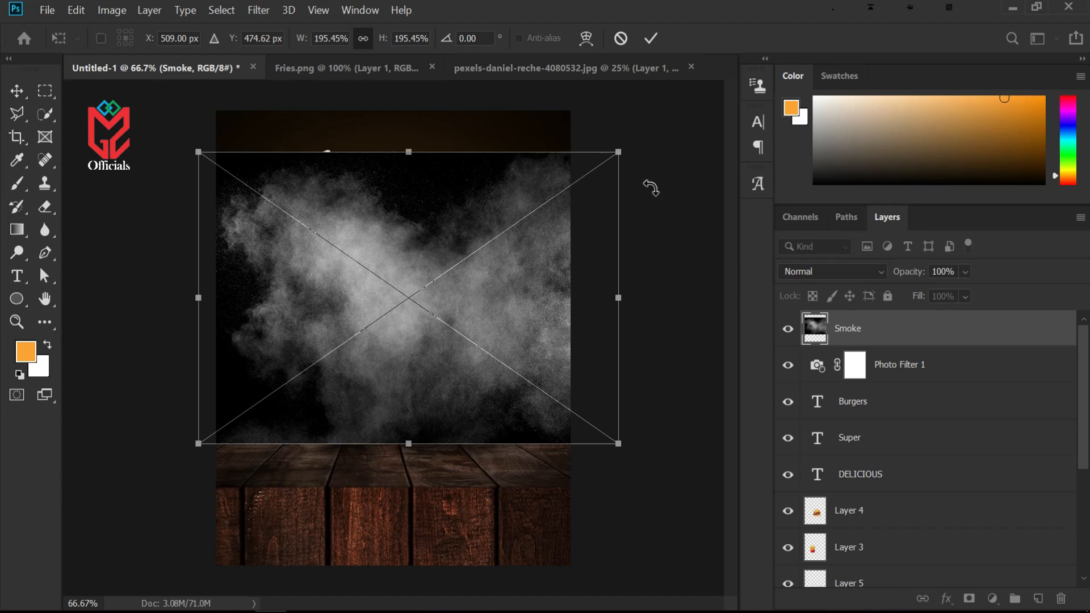
pyautogui.moveTo(417, 131); pyautogui.dragTo(529, 303)
pyautogui.click(471, 286)
pyautogui.moveTo(465, 288); pyautogui.dragTo(454, 313)
pyautogui.press('v')
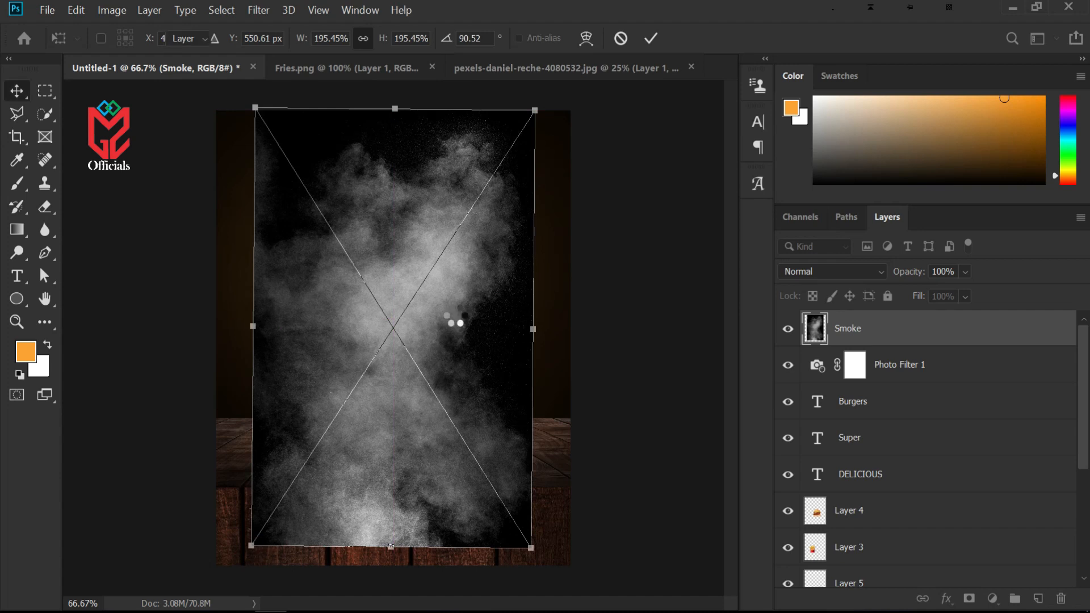
# Move the Smoke layer down to just above the Background and stretch its left side to the canvas edge
pyautogui.moveTo(926, 339); pyautogui.dragTo(898, 543)
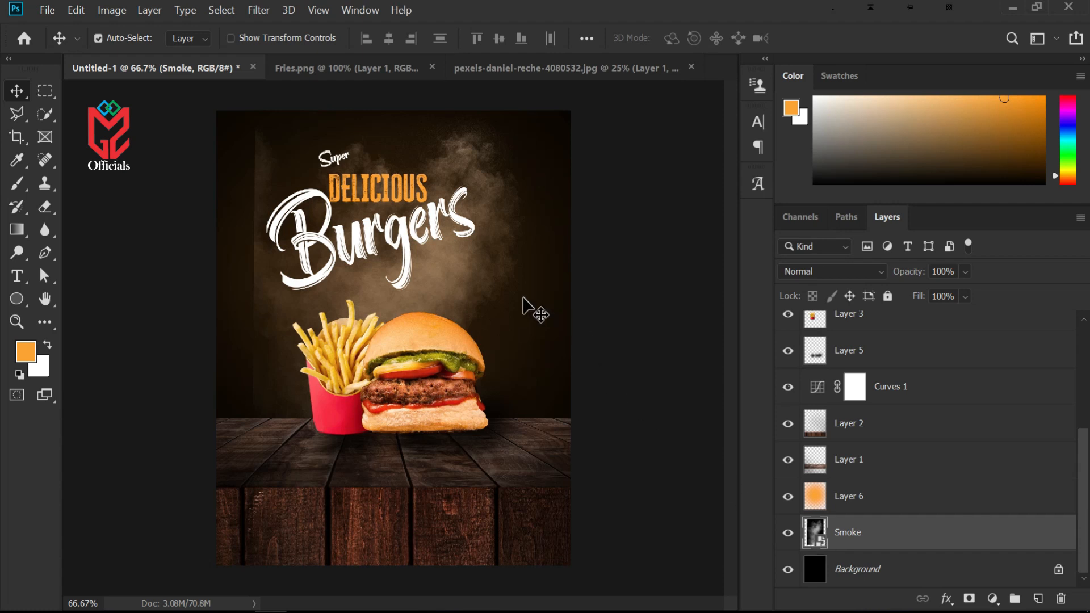
pyautogui.hotkey('ctrl', 't')
pyautogui.moveTo(249, 329); pyautogui.dragTo(215, 333)
pyautogui.press('Return')
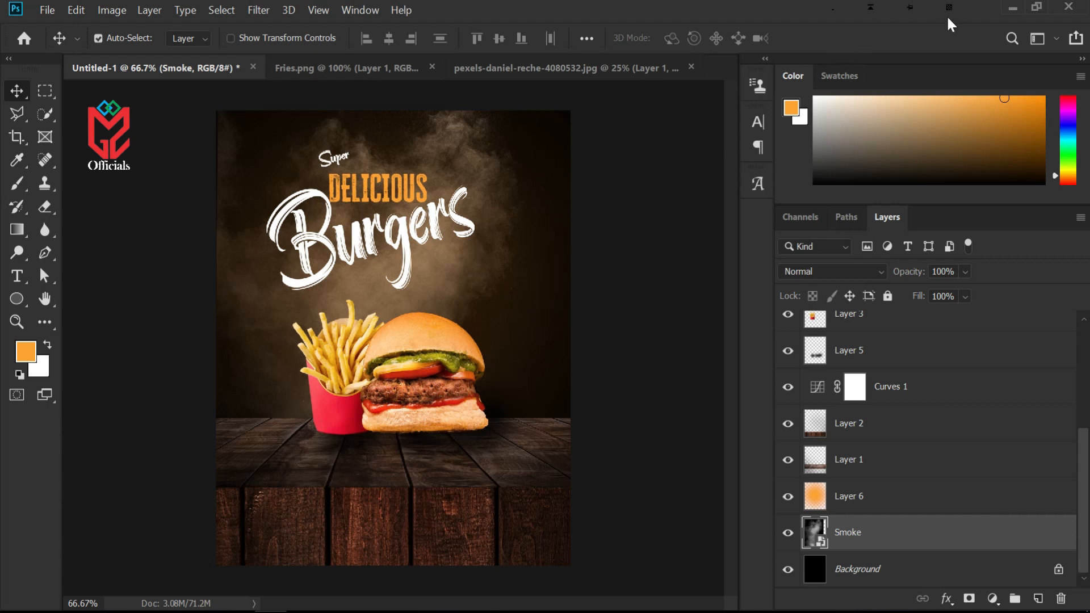
# Place the sparkles image into the poster and enlarge it to about 455% so it covers the whole canvas
pyautogui.click(1005, 10)
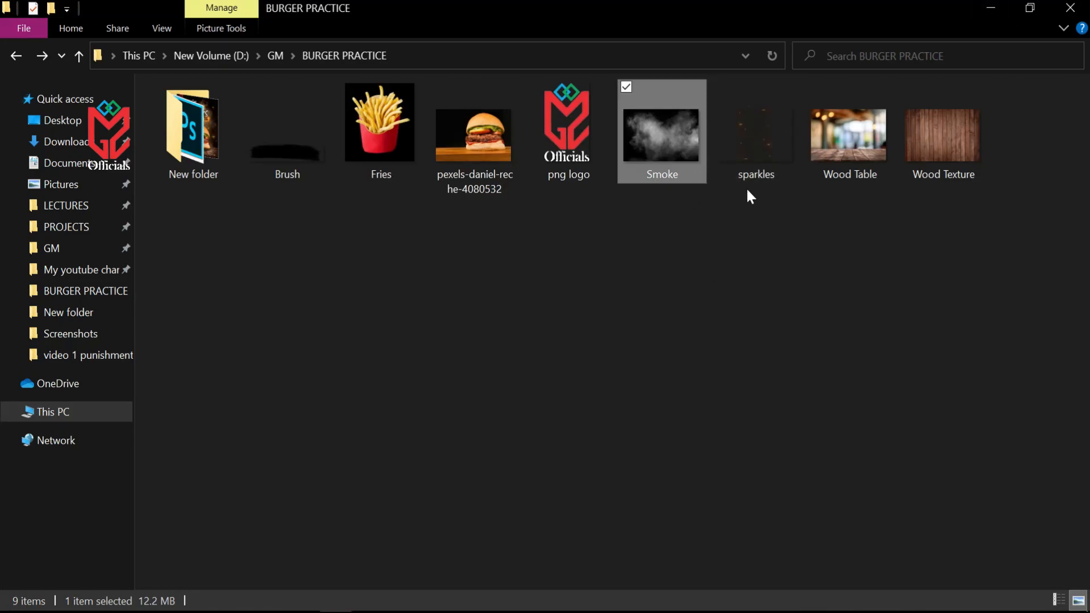
pyautogui.moveTo(771, 124); pyautogui.dragTo(479, 184)
pyautogui.moveTo(378, 363); pyautogui.dragTo(378, 362)
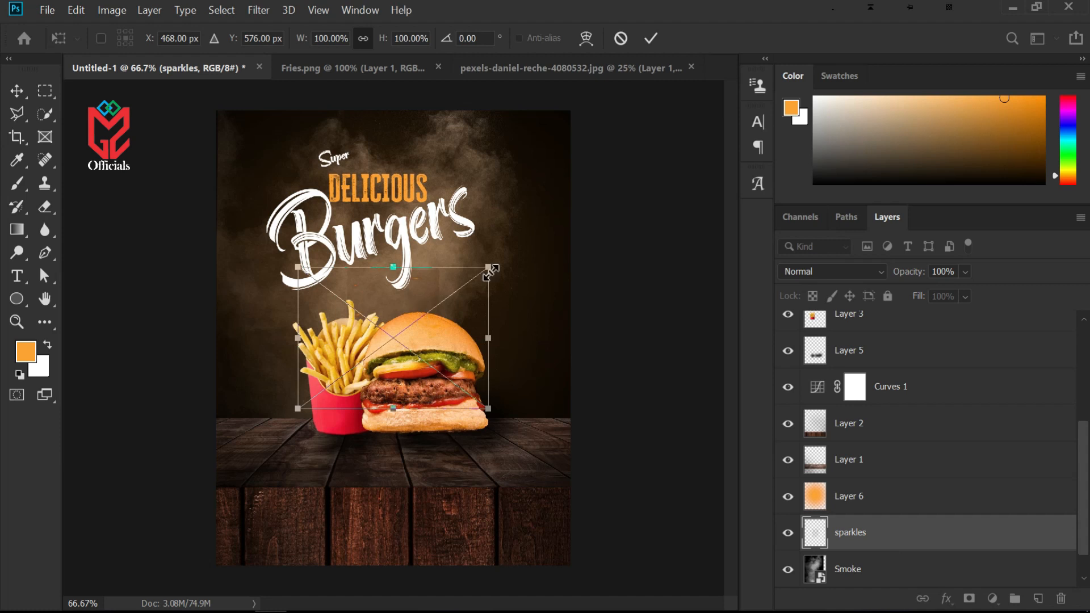
pyautogui.moveTo(483, 266)
pyautogui.mouseDown()
pyautogui.moveTo(514, 232)
pyautogui.moveTo(500, 257)
pyautogui.mouseUp()
pyautogui.moveTo(440, 279)
pyautogui.mouseDown()
pyautogui.moveTo(414, 285)
pyautogui.moveTo(425, 286)
pyautogui.mouseUp()
pyautogui.moveTo(487, 263); pyautogui.dragTo(637, 183)
pyautogui.moveTo(287, 416); pyautogui.dragTo(83, 584)
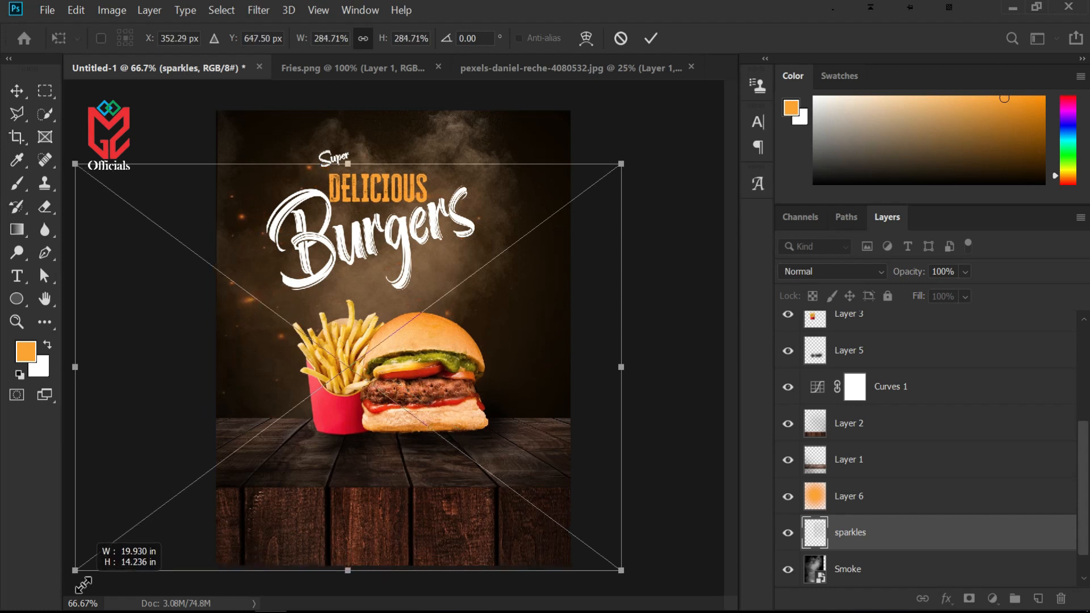
pyautogui.moveTo(621, 163); pyautogui.dragTo(760, 85)
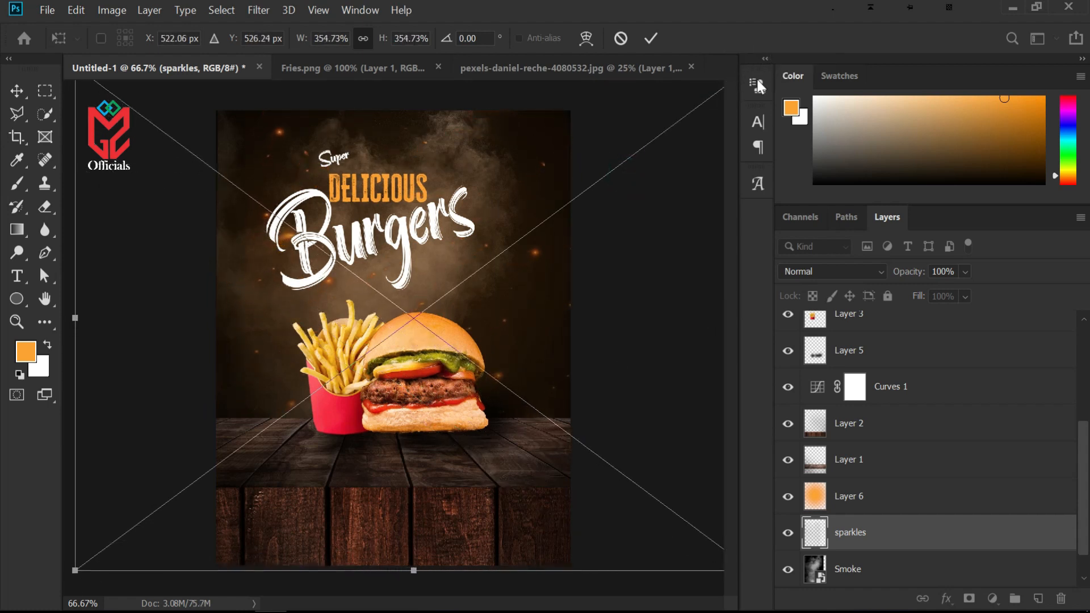
pyautogui.hotkey('ctrl', '-')
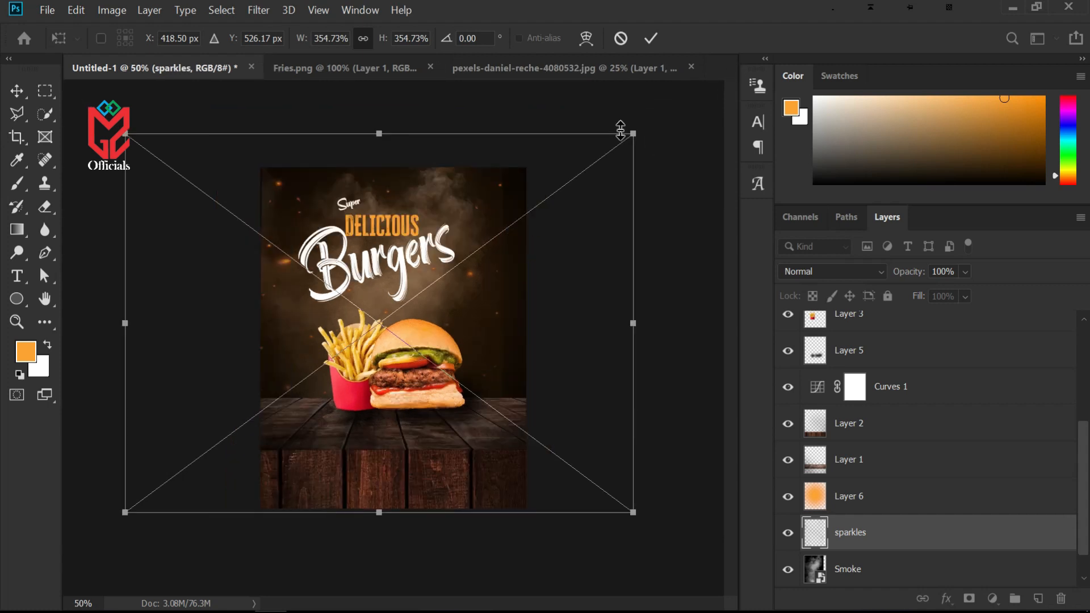
pyautogui.moveTo(628, 133); pyautogui.dragTo(781, 39)
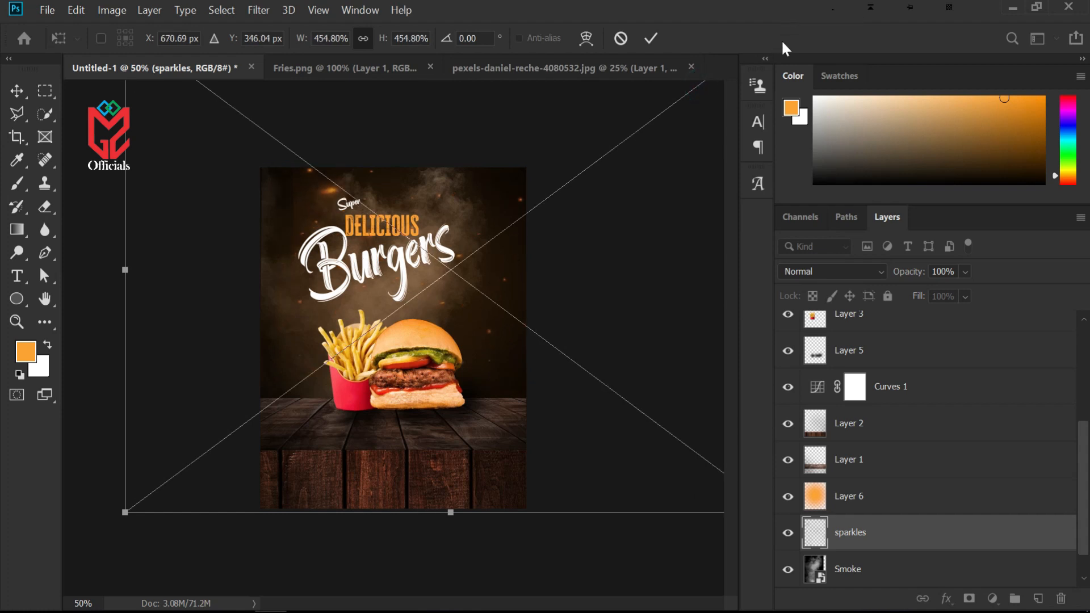
pyautogui.moveTo(579, 238); pyautogui.dragTo(508, 310)
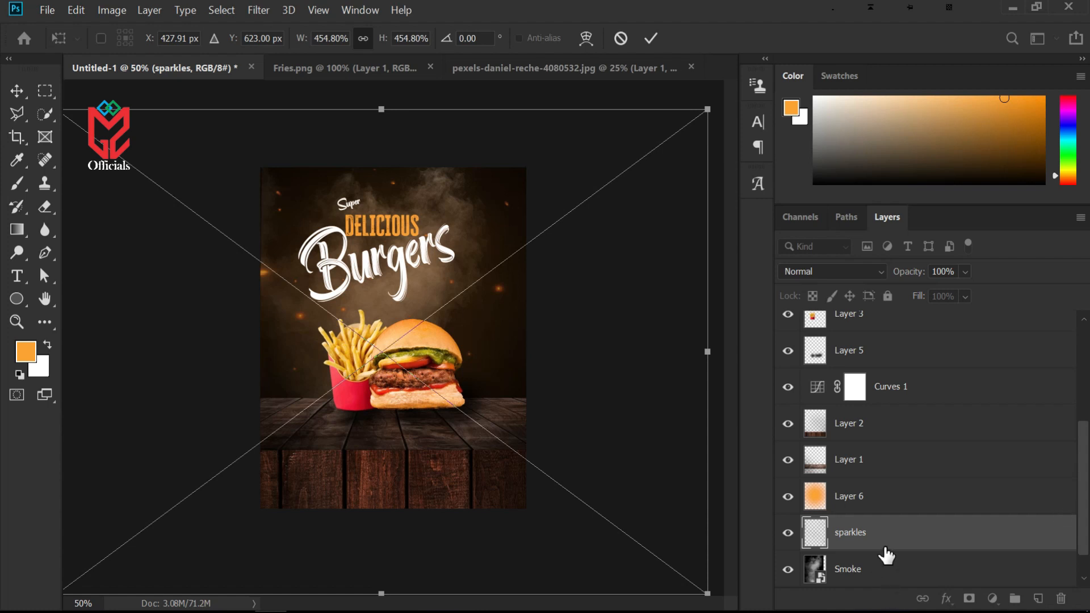
pyautogui.press('Return')
# Move the sparkles layer to the top of the layer stack
pyautogui.moveTo(905, 540); pyautogui.dragTo(912, 316)
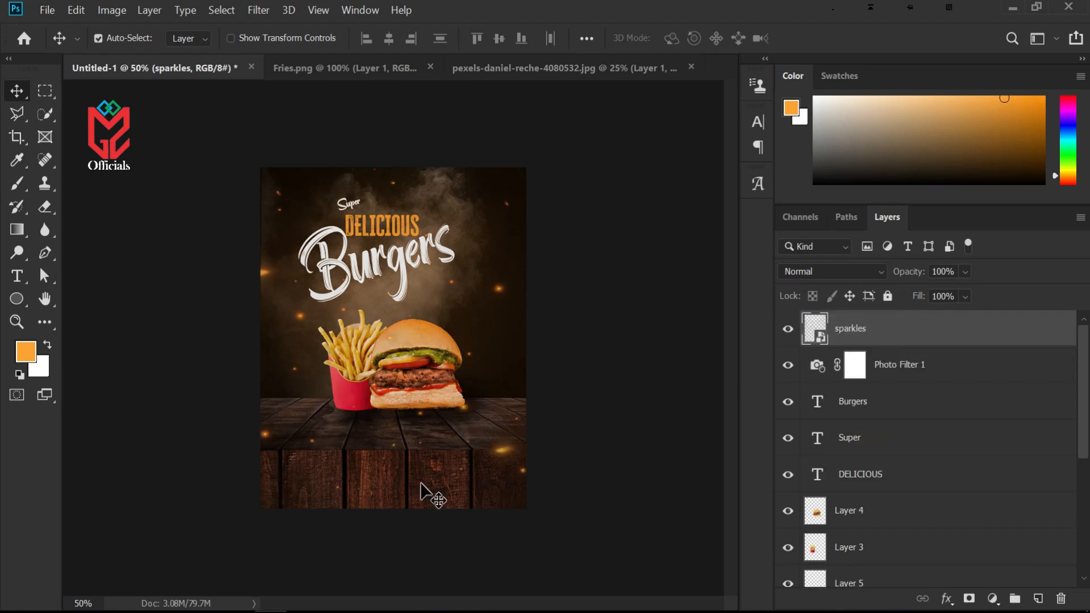
pyautogui.click(867, 275)
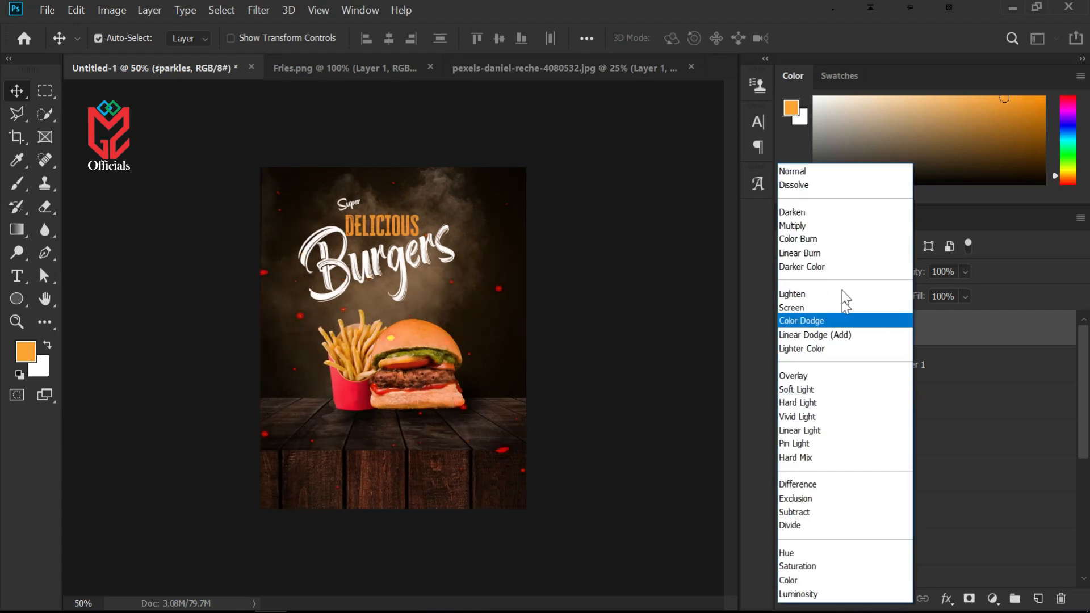
pyautogui.click(768, 8)
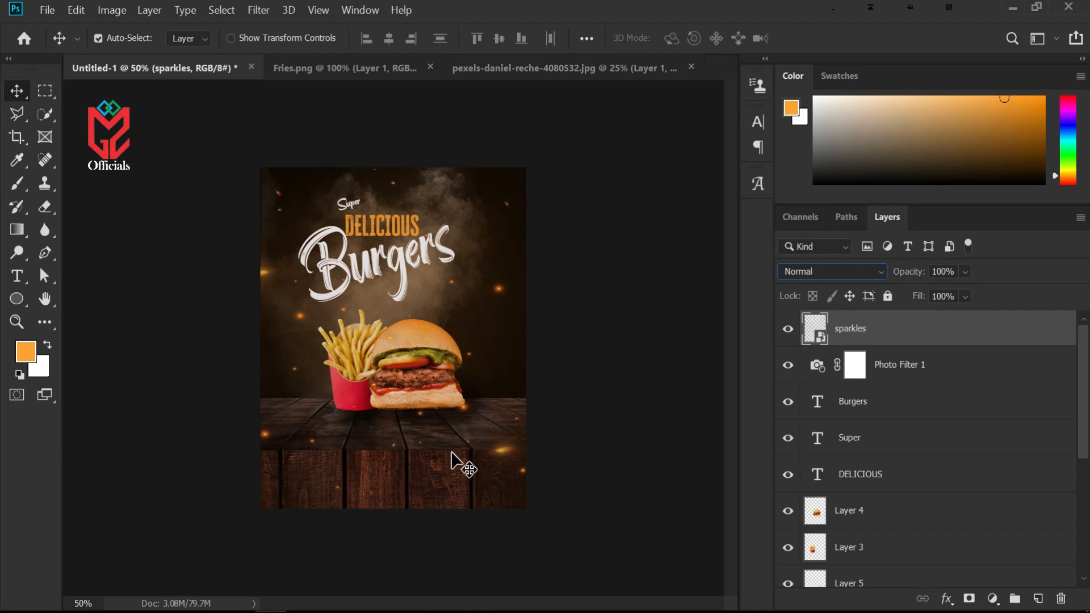
# Duplicate the Burgers text layer and move the copy to the poster's lower-left corner on the table
pyautogui.hotkey('ctrl', '+')
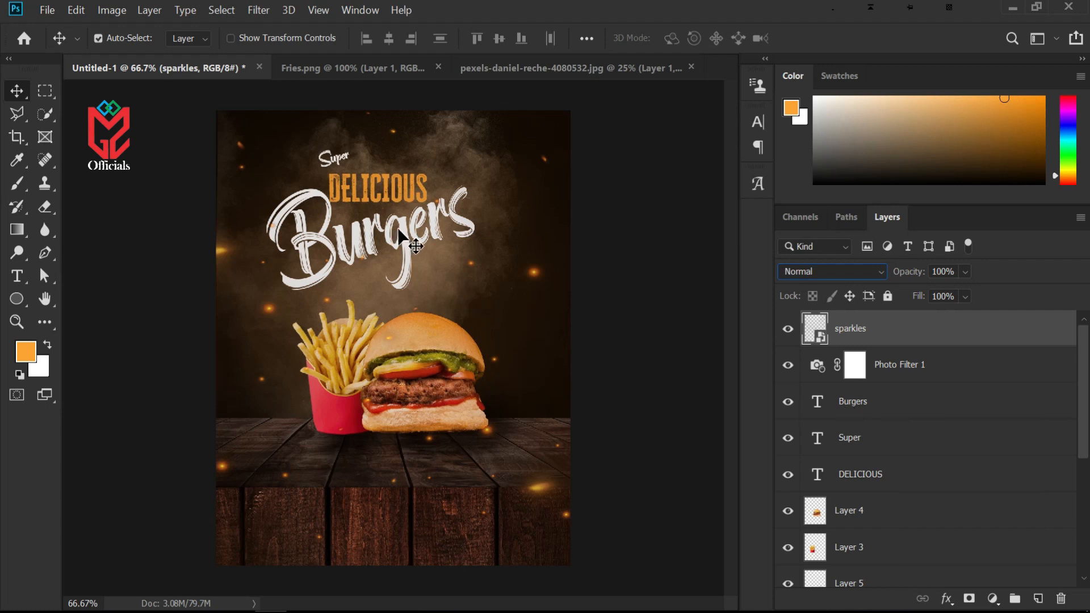
pyautogui.click(905, 409)
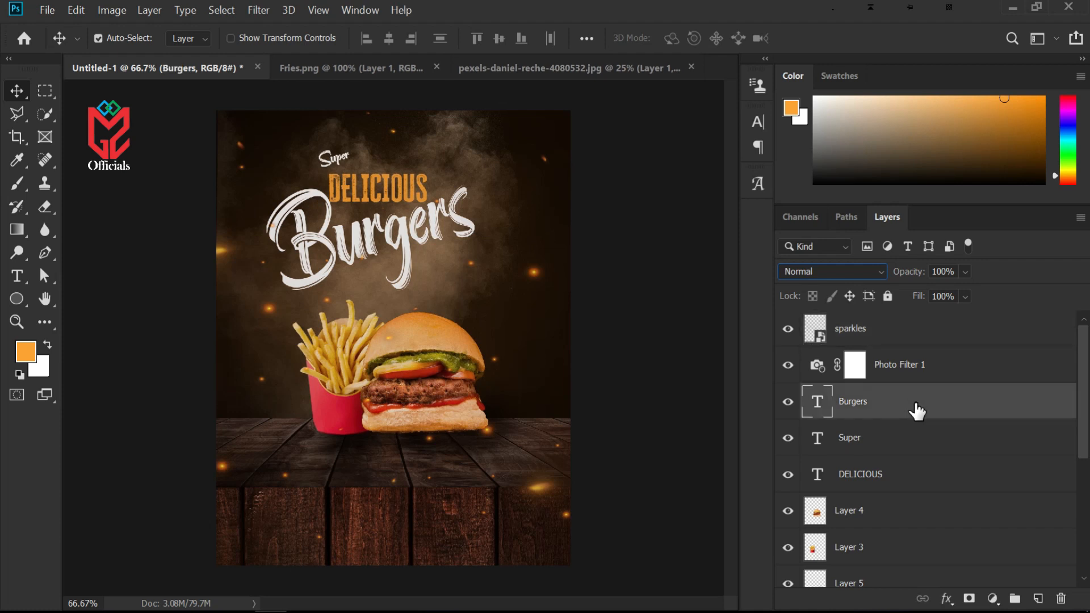
pyautogui.moveTo(916, 410); pyautogui.dragTo(914, 376)
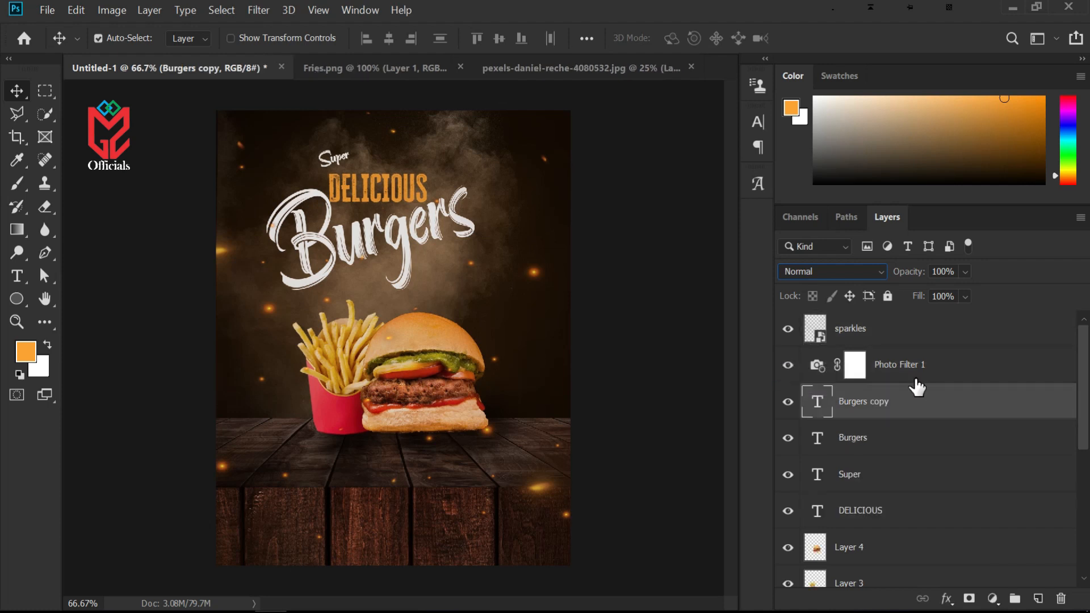
pyautogui.click(408, 292)
pyautogui.moveTo(409, 295); pyautogui.dragTo(340, 567)
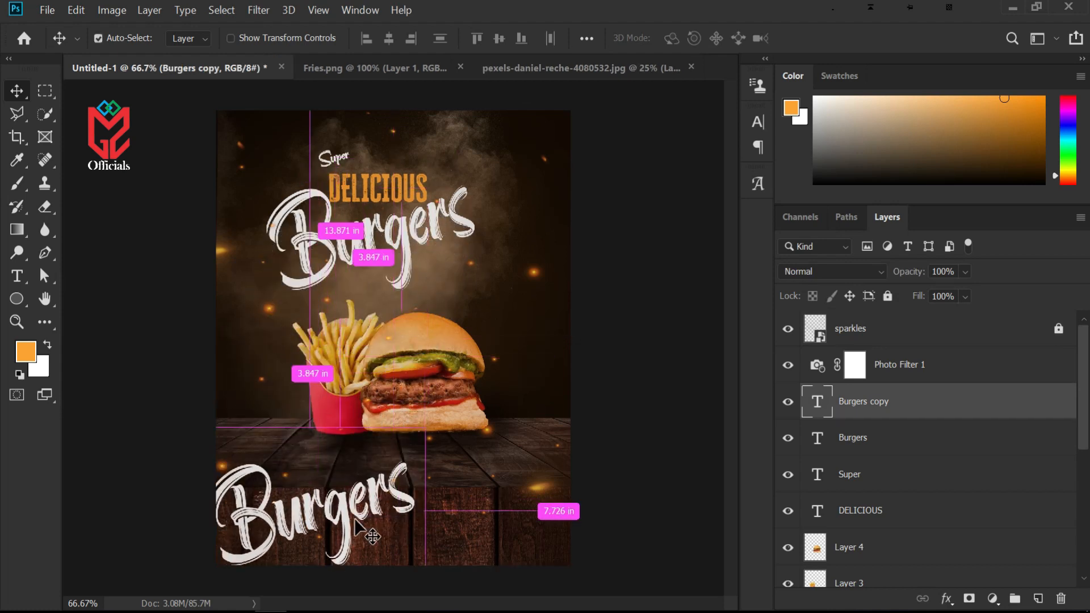
# Scale the Burgers copy down to about 32% in the lower-left corner
pyautogui.hotkey('ctrl', 't')
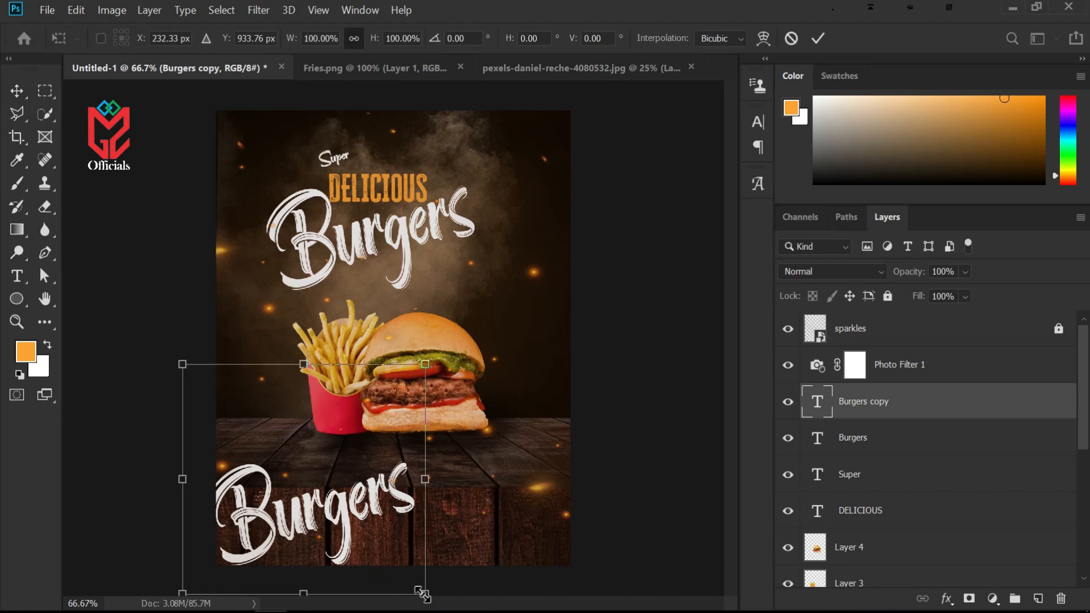
pyautogui.moveTo(397, 569); pyautogui.dragTo(264, 454)
pyautogui.moveTo(254, 414); pyautogui.dragTo(293, 538)
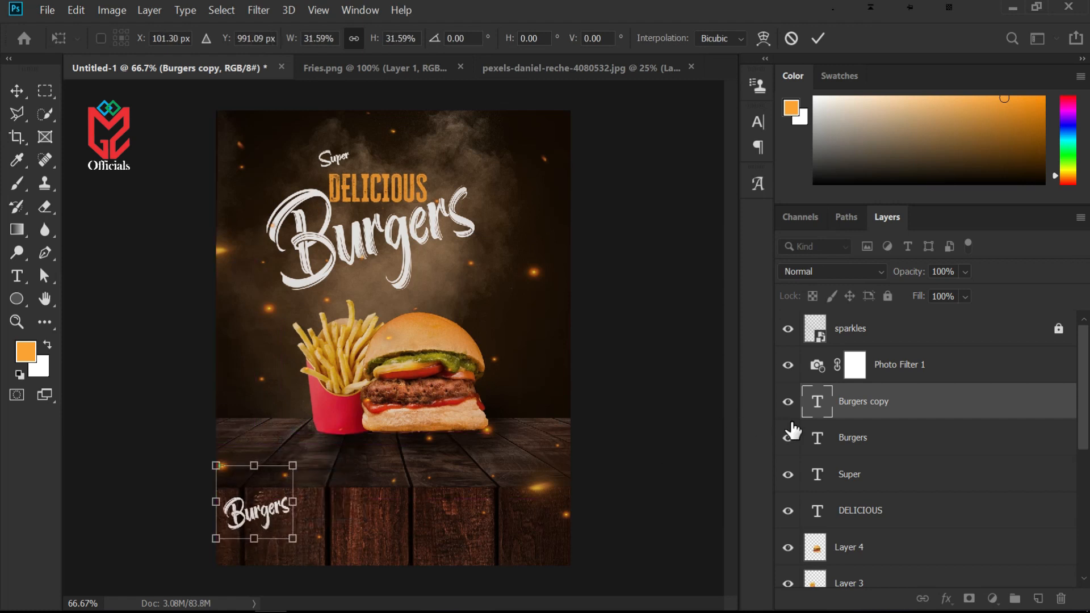
pyautogui.press('Return')
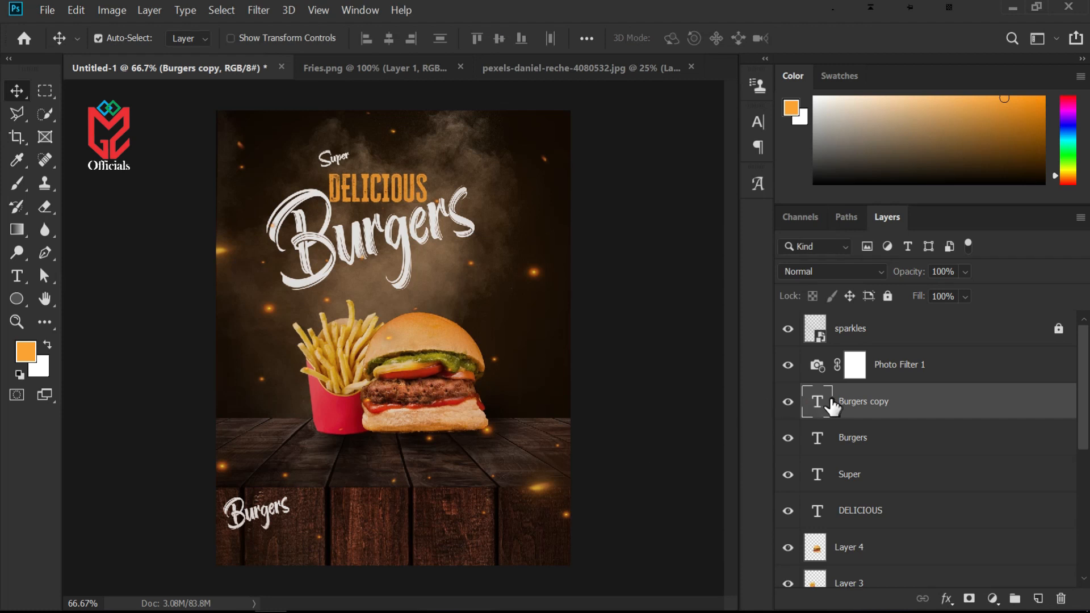
# Set the copy's text colour to orange sampled from DELICIOUS and replace its text with "Free home delivery"
pyautogui.doubleClick(828, 401)
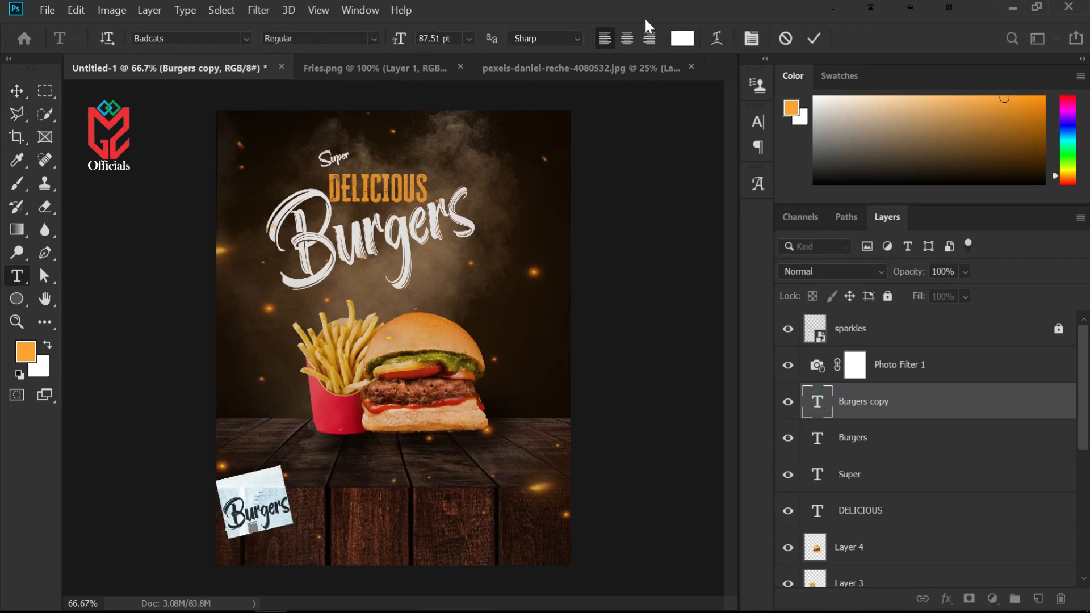
pyautogui.click(682, 38)
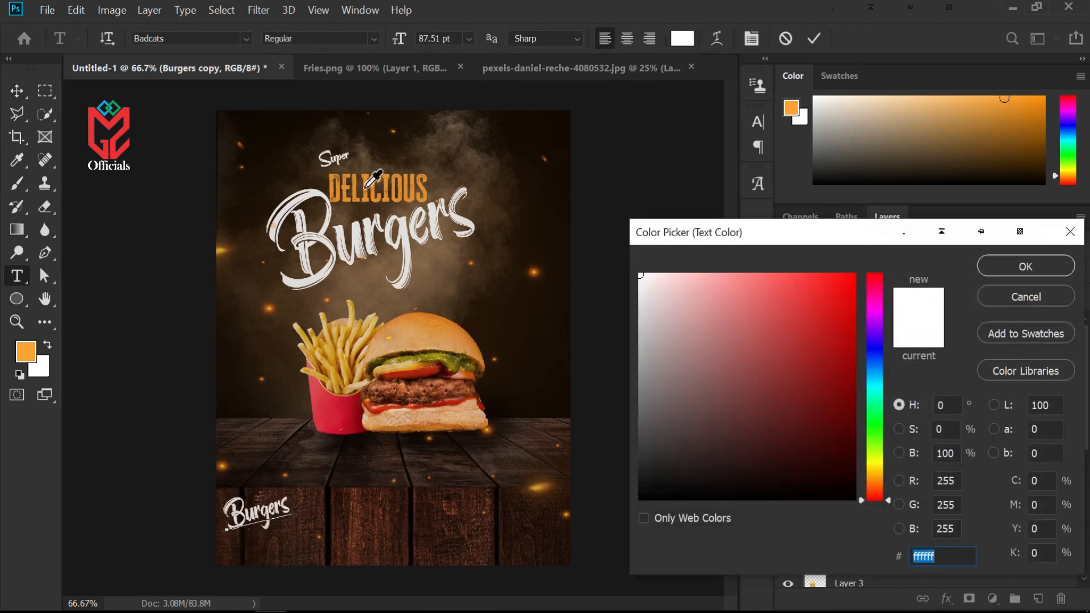
pyautogui.click(365, 189)
pyautogui.click(993, 267)
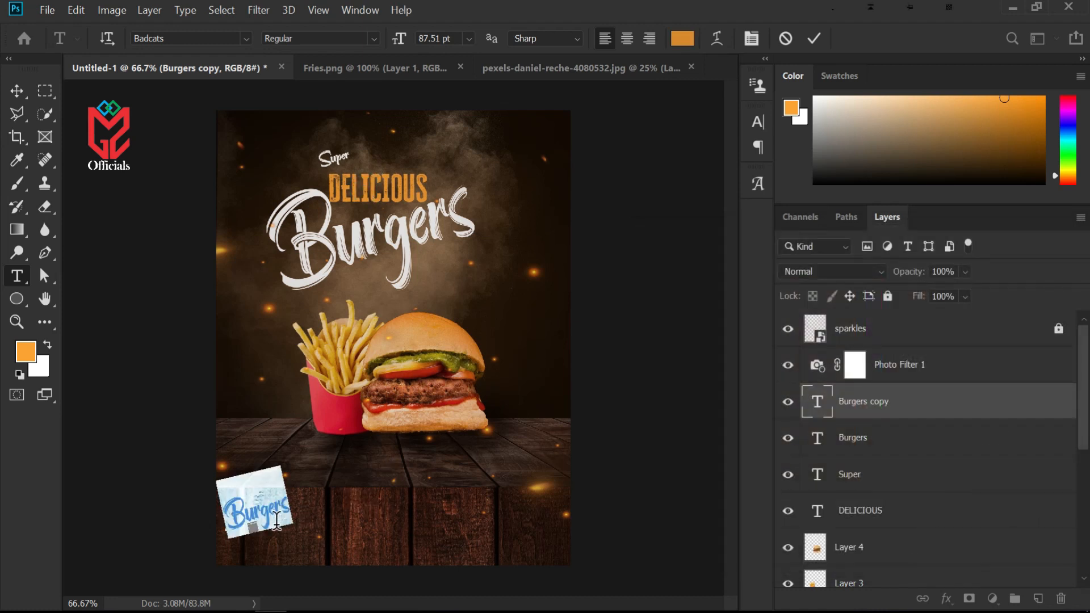
pyautogui.write('F')
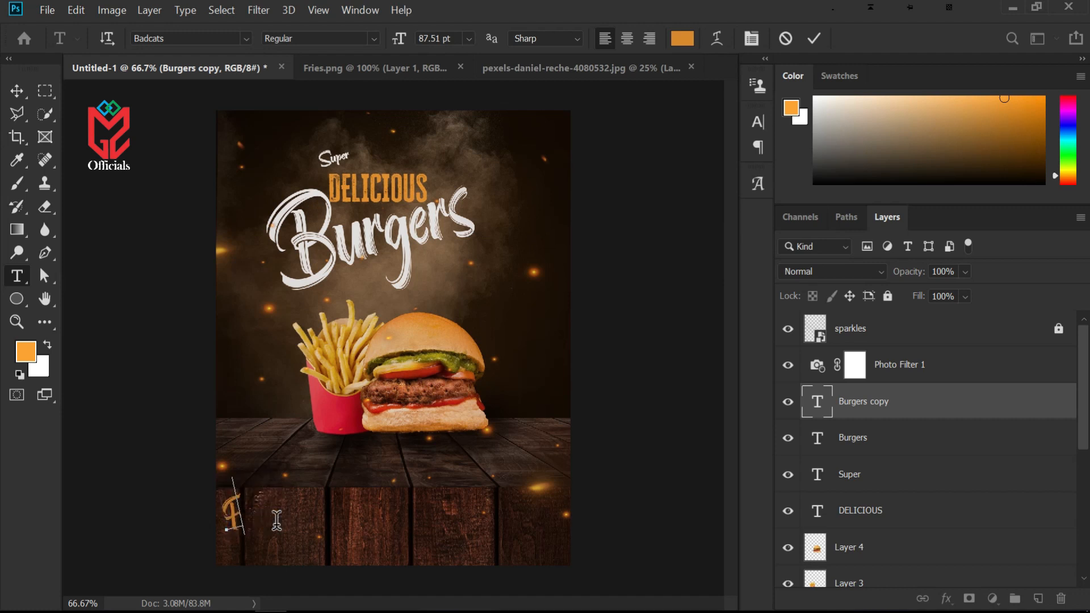
pyautogui.write('ree home')
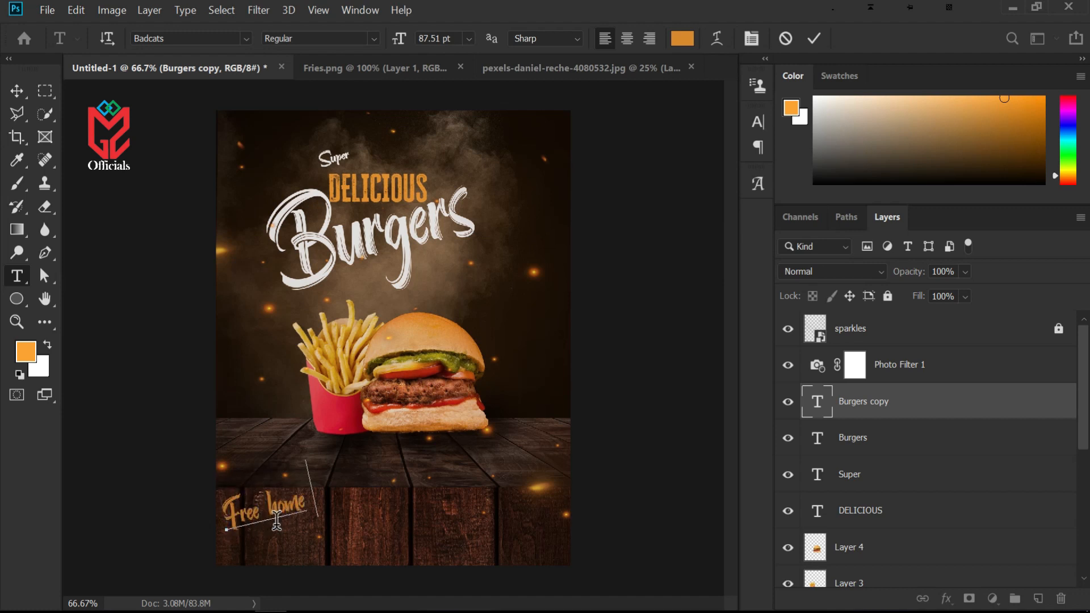
pyautogui.write(' delivery')
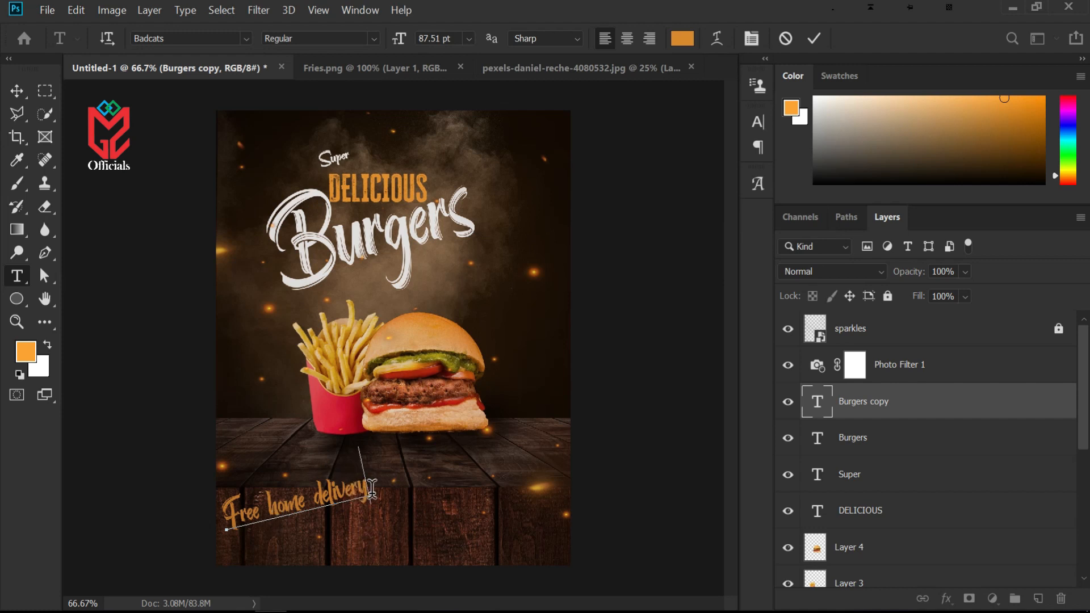
# Recolour the "Free home delivery" text to a brighter orange, f9a43b
pyautogui.moveTo(370, 487); pyautogui.dragTo(226, 502)
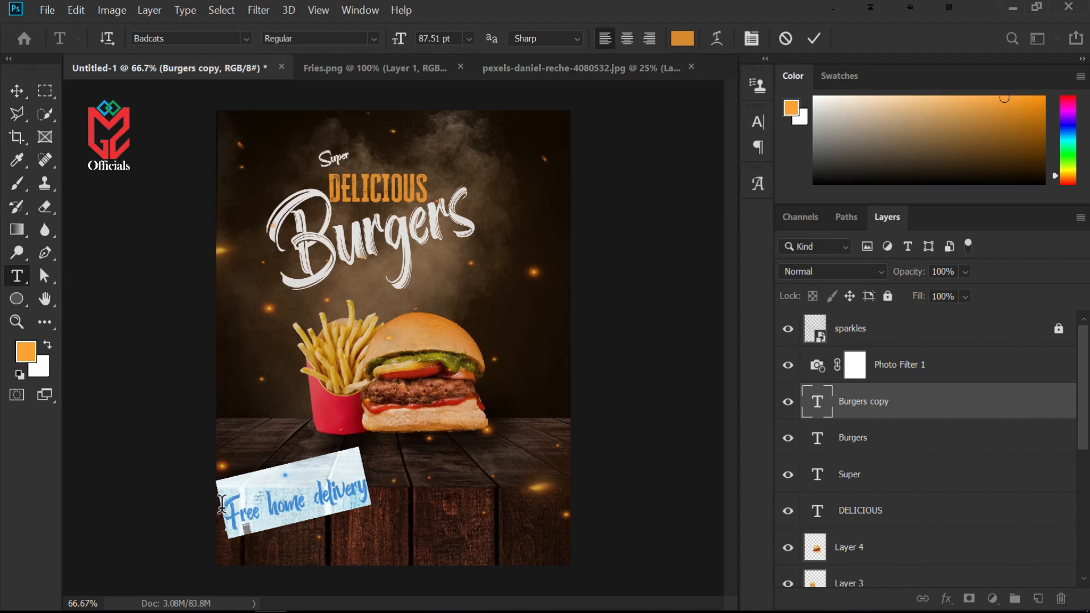
pyautogui.click(681, 38)
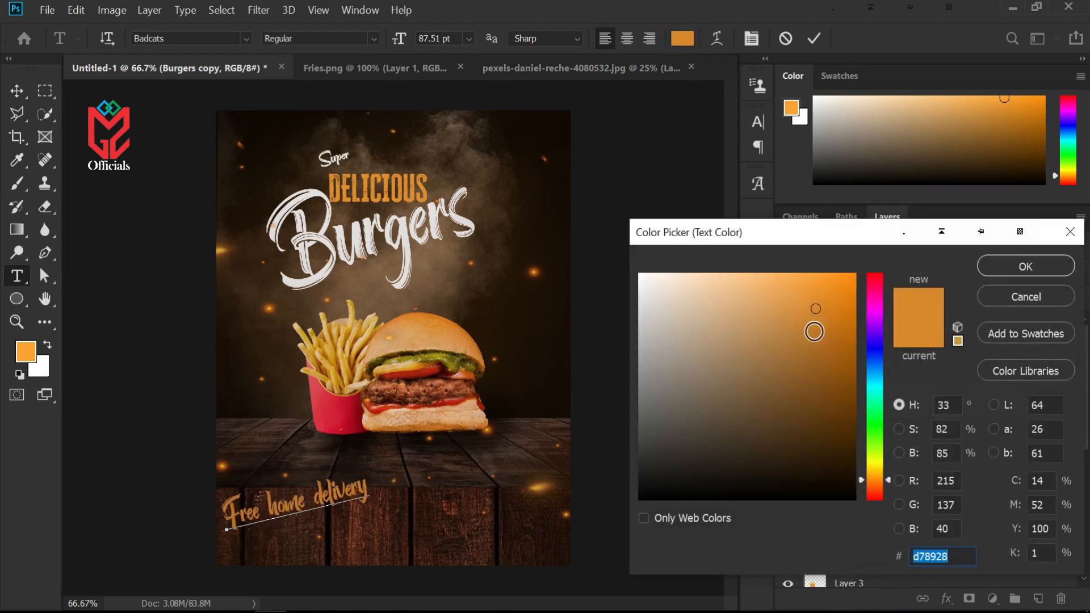
pyautogui.click(804, 277)
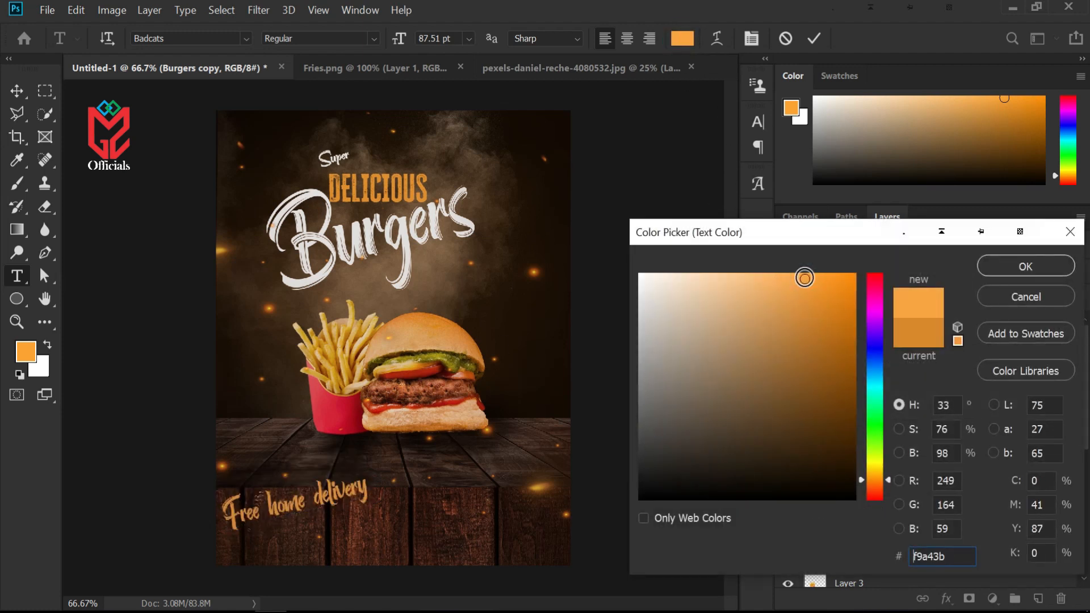
pyautogui.press('Return')
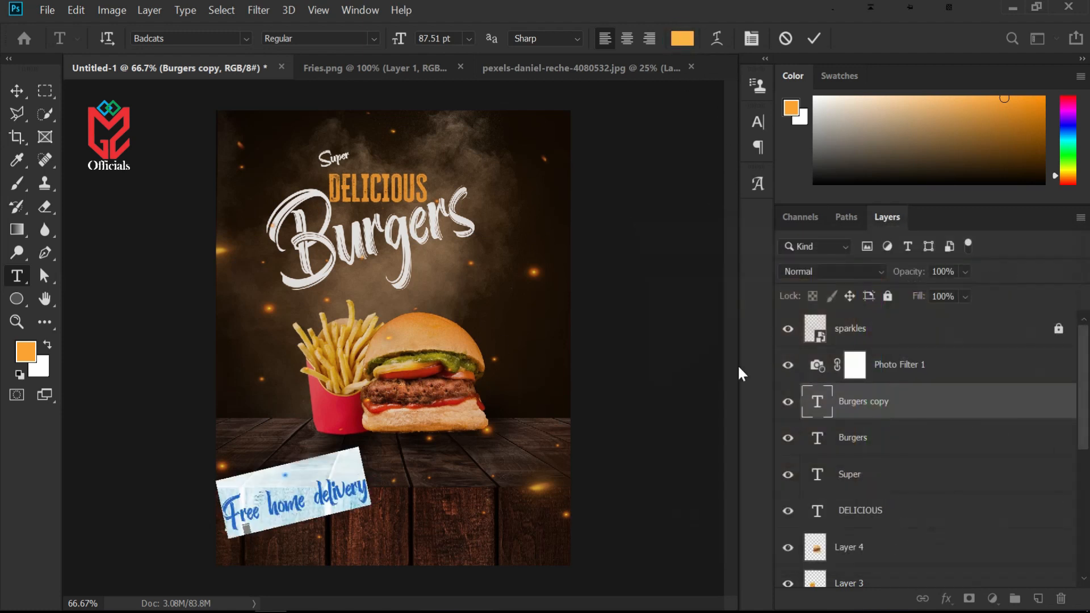
# Break the text onto two lines after "home", keeping it left-aligned
pyautogui.click(318, 502)
pyautogui.press('Return')
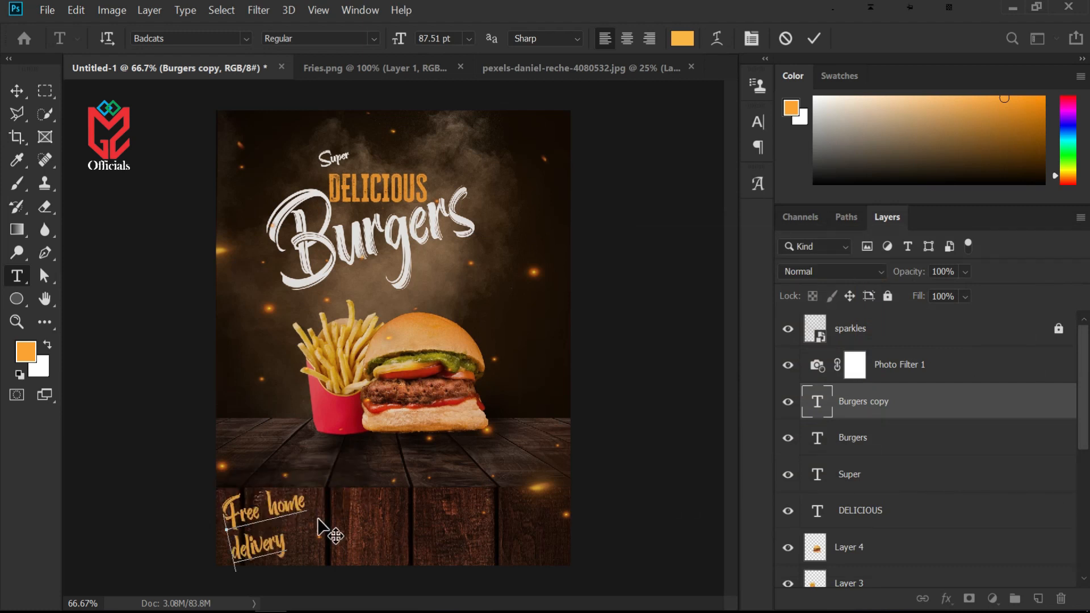
pyautogui.click(630, 38)
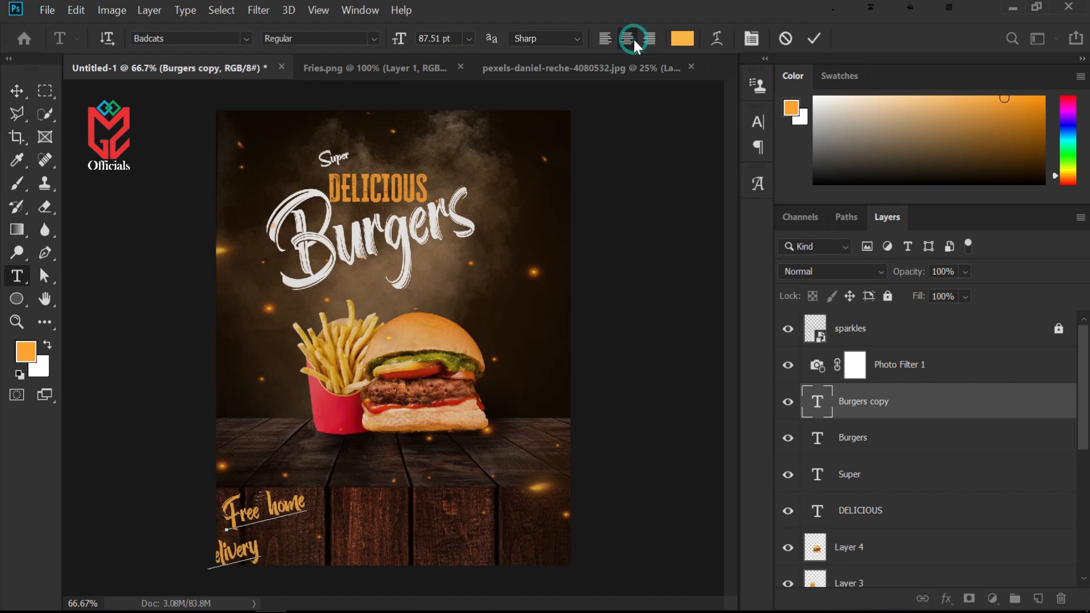
pyautogui.click(602, 43)
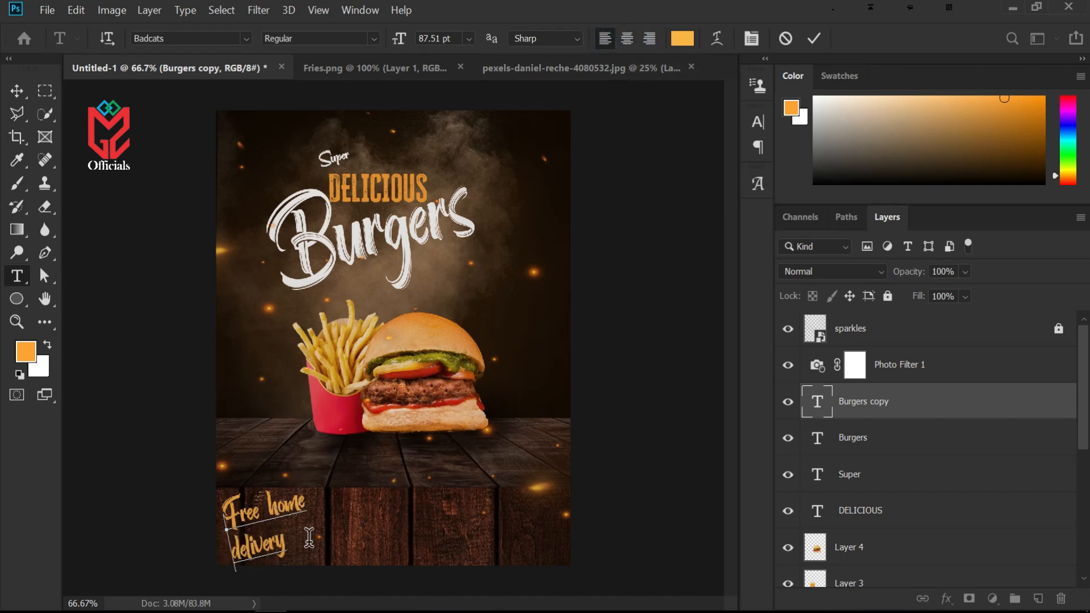
# Shrink the delivery text to about 58.7 pt, commit it, and nudge it slightly down in the lower-left corner
pyautogui.hotkey('ctrl', 'a')
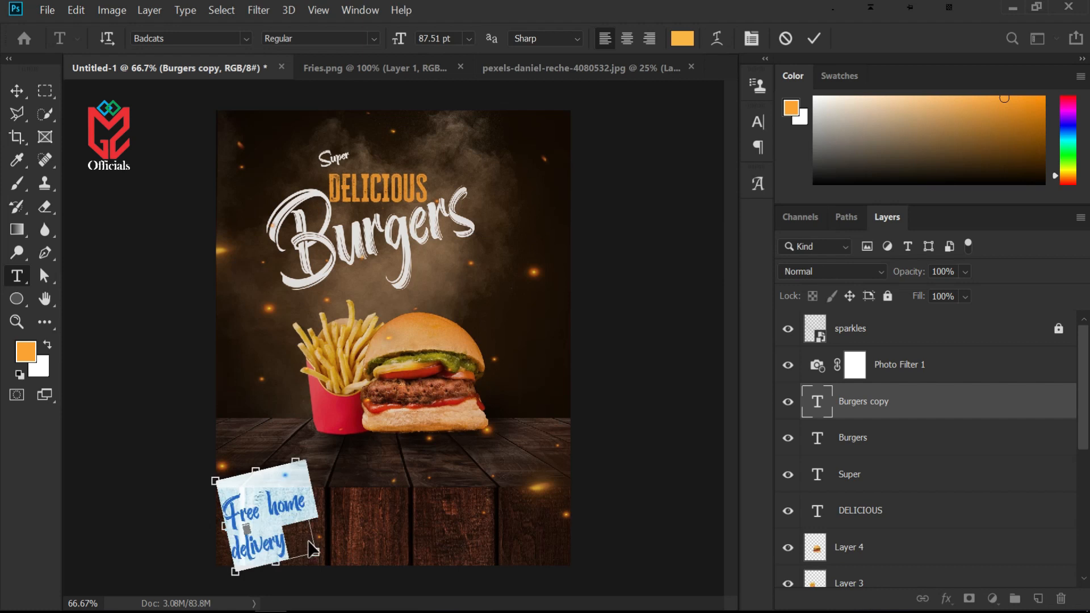
pyautogui.hotkey('ctrl', 't')
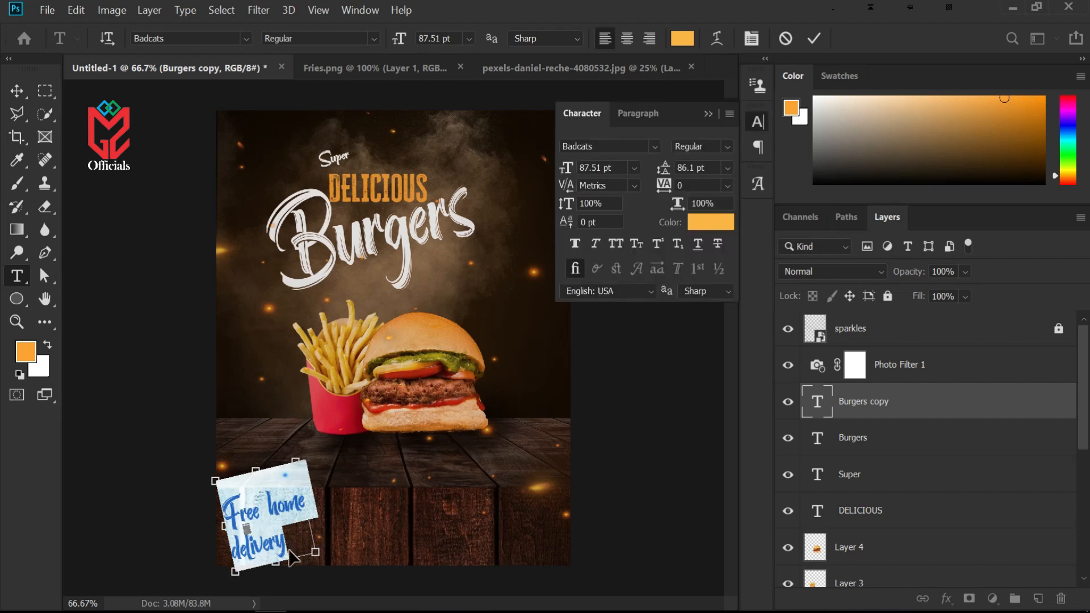
pyautogui.moveTo(314, 553); pyautogui.dragTo(256, 510)
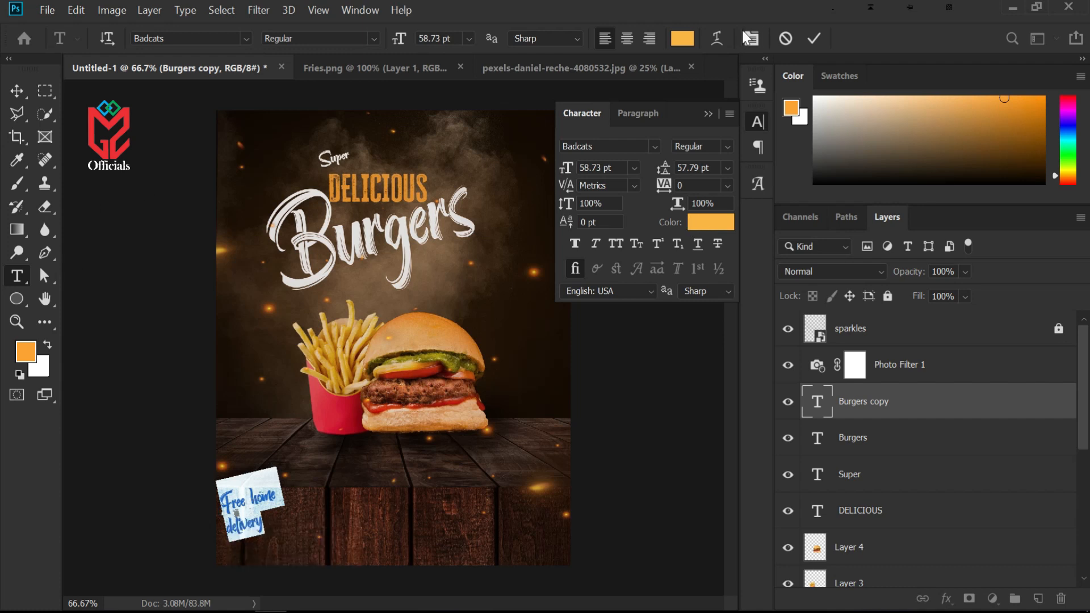
pyautogui.click(810, 36)
pyautogui.press('v')
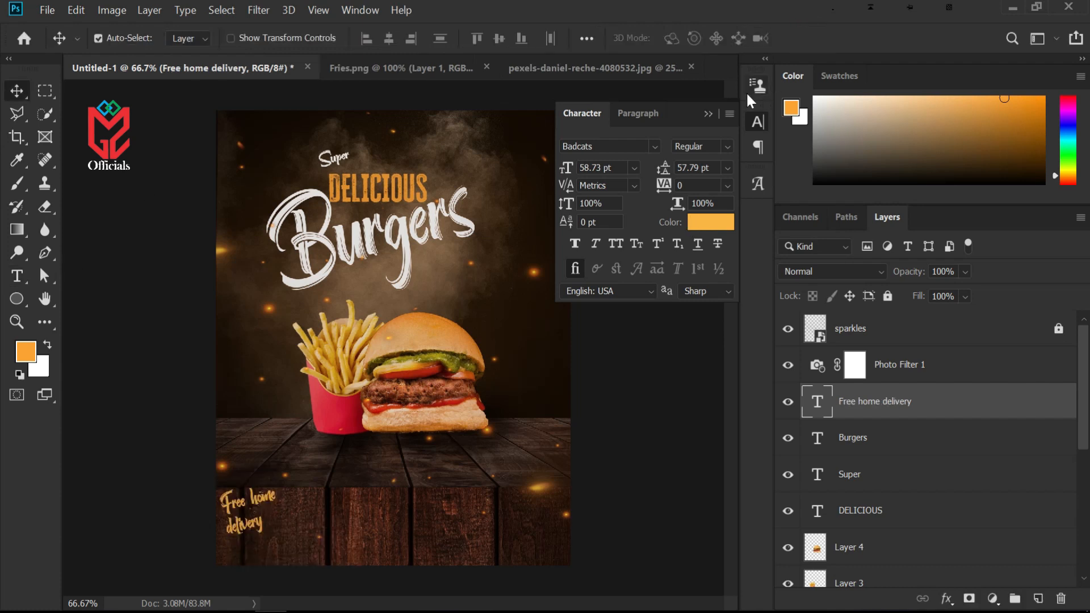
pyautogui.click(711, 113)
pyautogui.moveTo(259, 507); pyautogui.dragTo(265, 521)
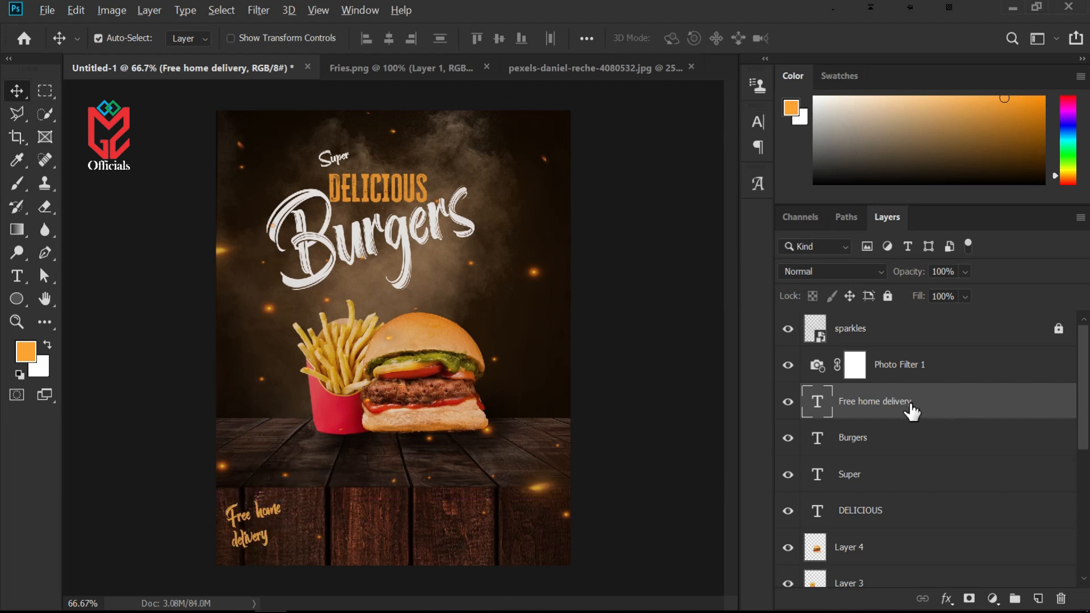
# Duplicate the delivery text, move the copy to the lower-right corner, and change its text to "Order Now"
pyautogui.moveTo(909, 411); pyautogui.dragTo(912, 421)
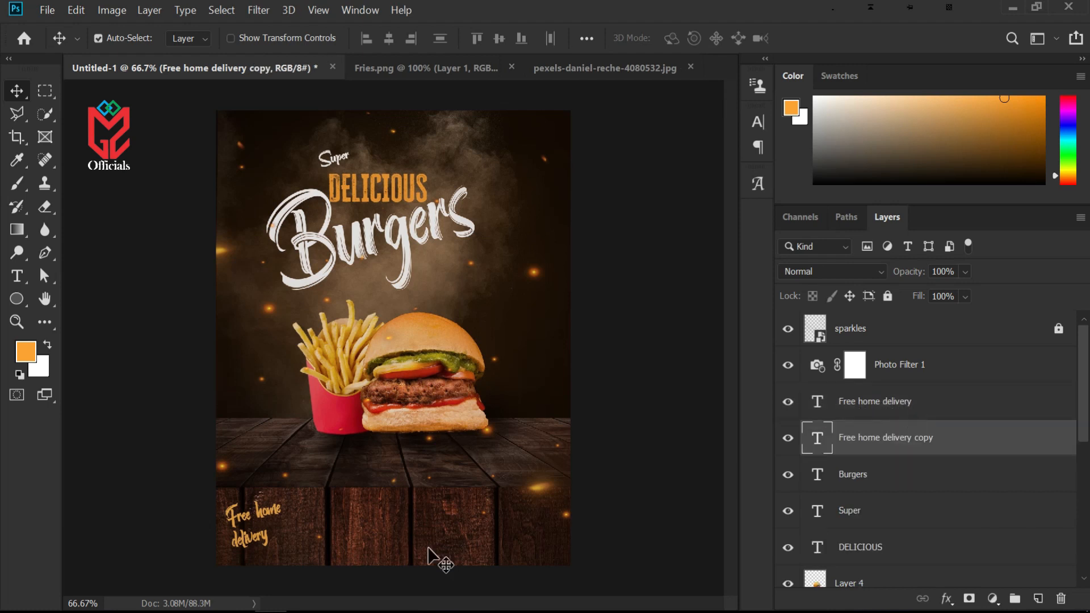
pyautogui.moveTo(269, 539); pyautogui.dragTo(536, 542)
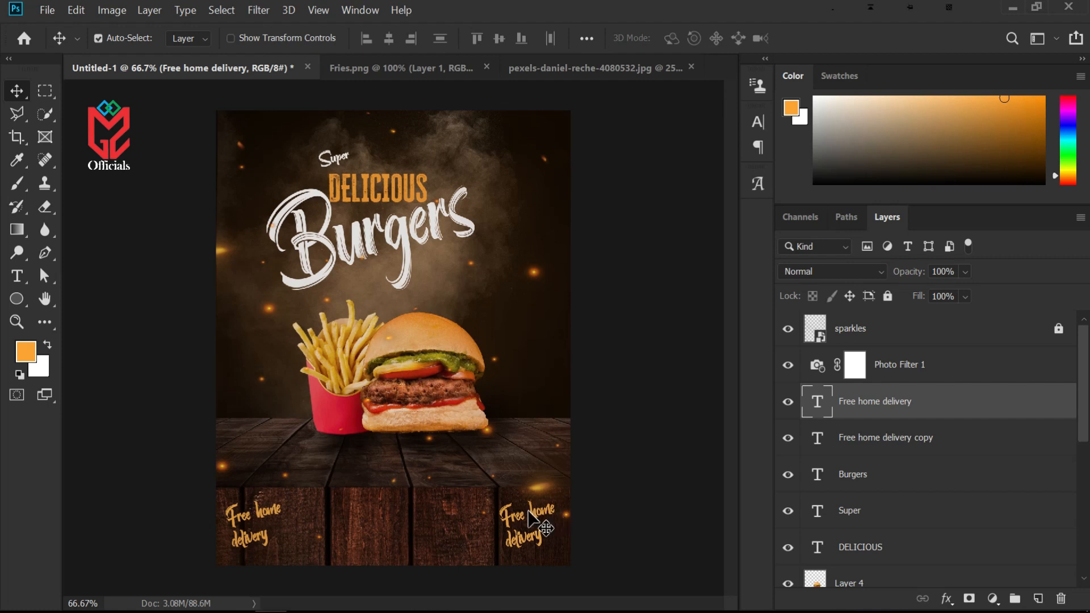
pyautogui.doubleClick(817, 404)
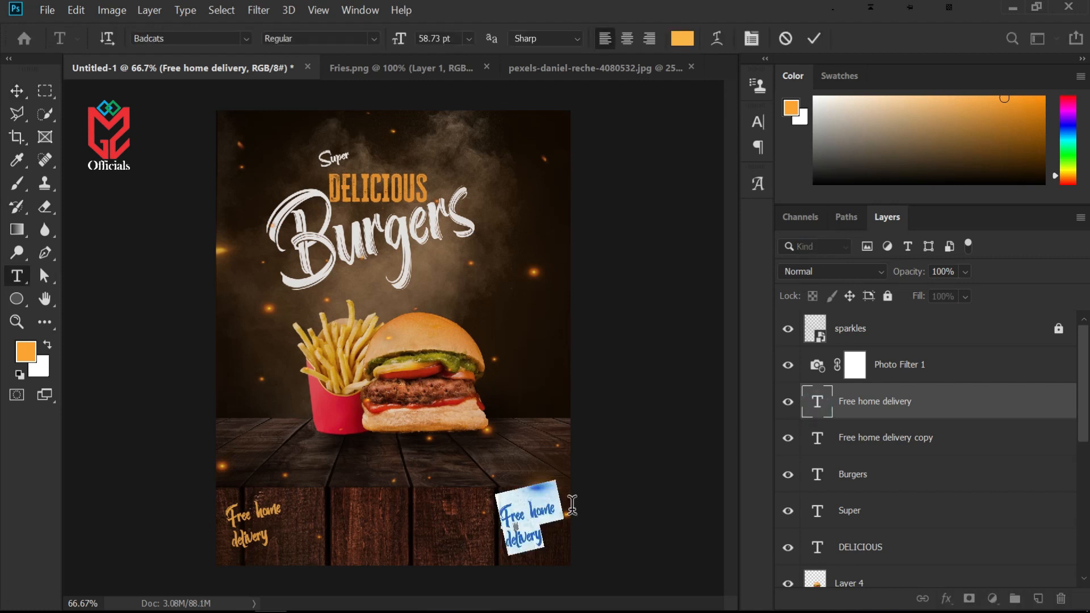
pyautogui.write('Order n')
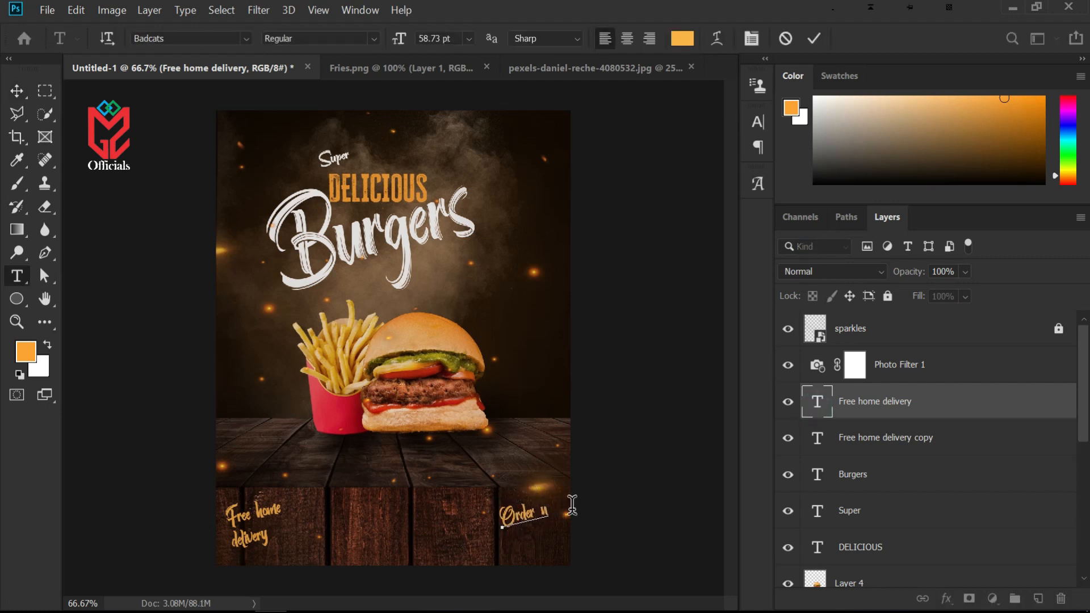
pyautogui.press('BackSpace')
pyautogui.write('Now')
pyautogui.click(16, 90)
pyautogui.moveTo(534, 496); pyautogui.dragTo(550, 520)
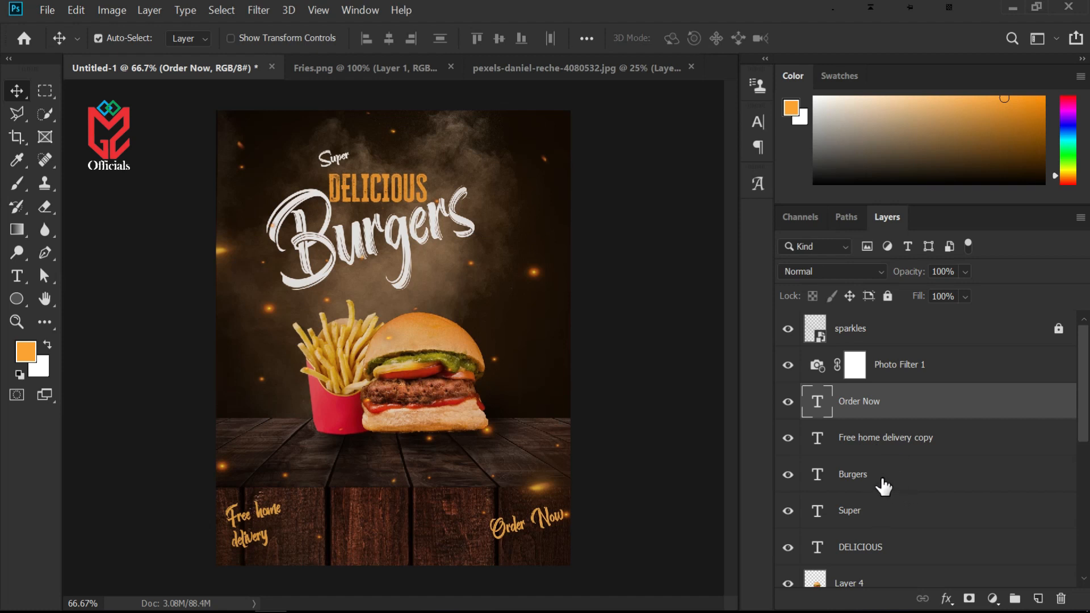
# Duplicate the DELICIOUS headline and move the copy down onto the bottom-centre wooden panel
pyautogui.click(877, 544)
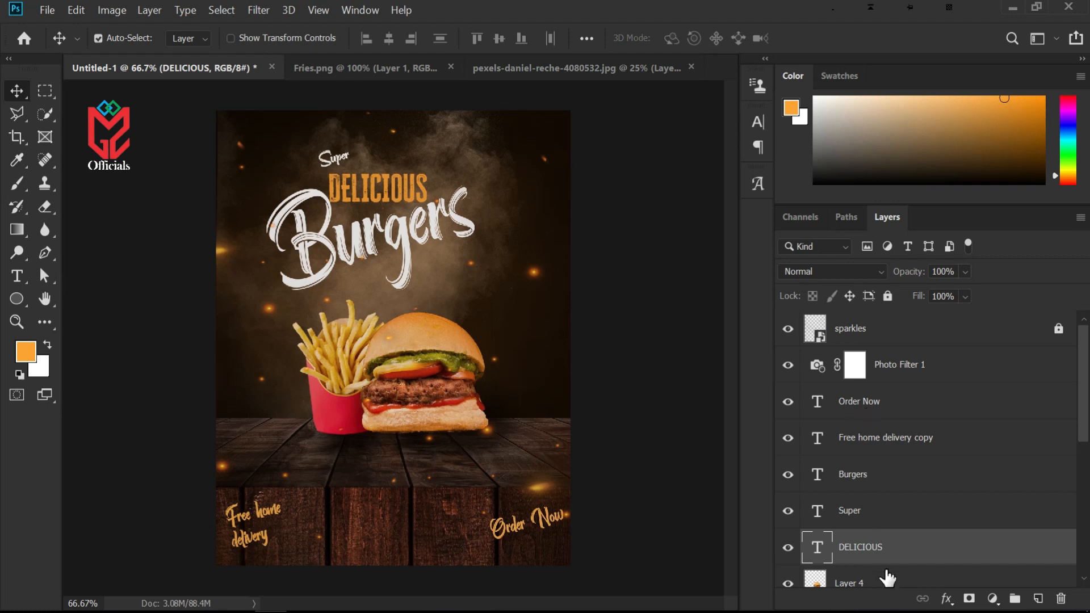
pyautogui.moveTo(897, 540); pyautogui.dragTo(898, 526)
pyautogui.moveTo(373, 188); pyautogui.dragTo(372, 277)
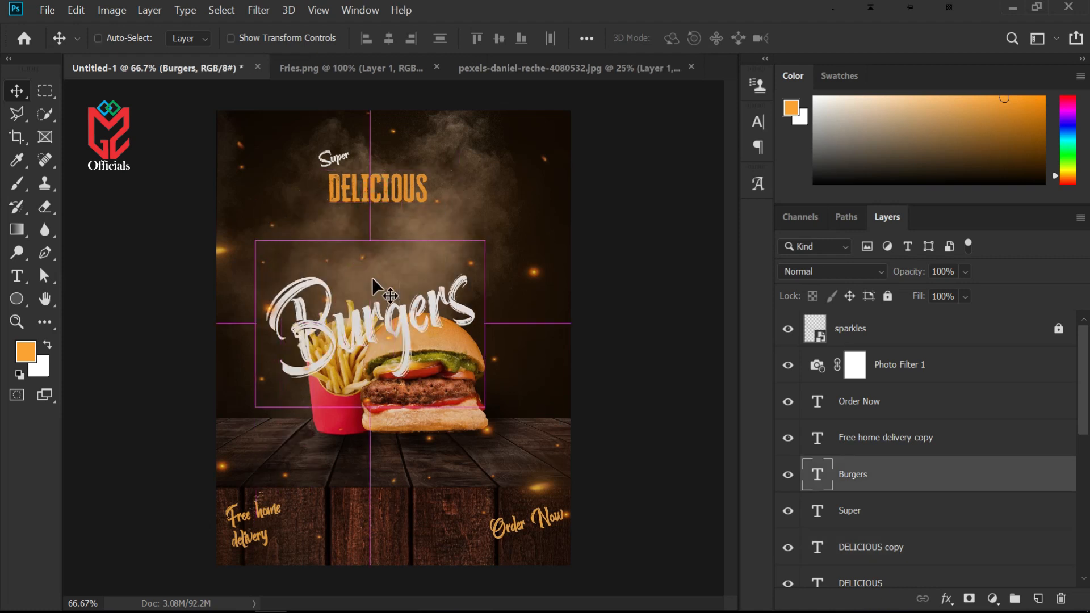
pyautogui.hotkey('ctrl', 'z')
pyautogui.keyDown('ctrl'); pyautogui.click(413, 170); pyautogui.keyUp('ctrl')
pyautogui.moveTo(419, 176); pyautogui.dragTo(435, 502)
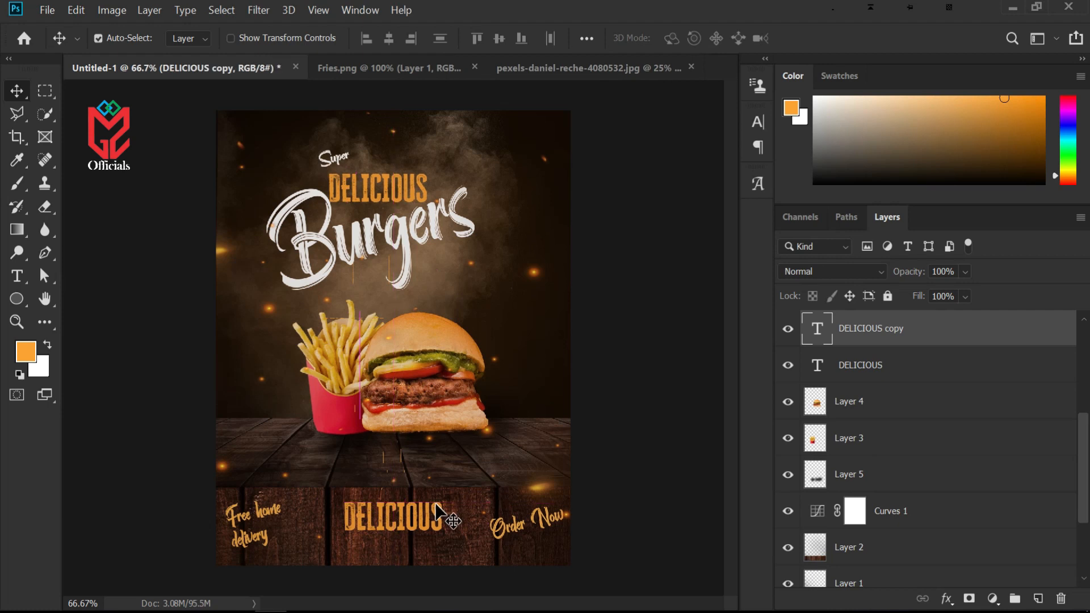
pyautogui.moveTo(415, 533); pyautogui.dragTo(407, 534)
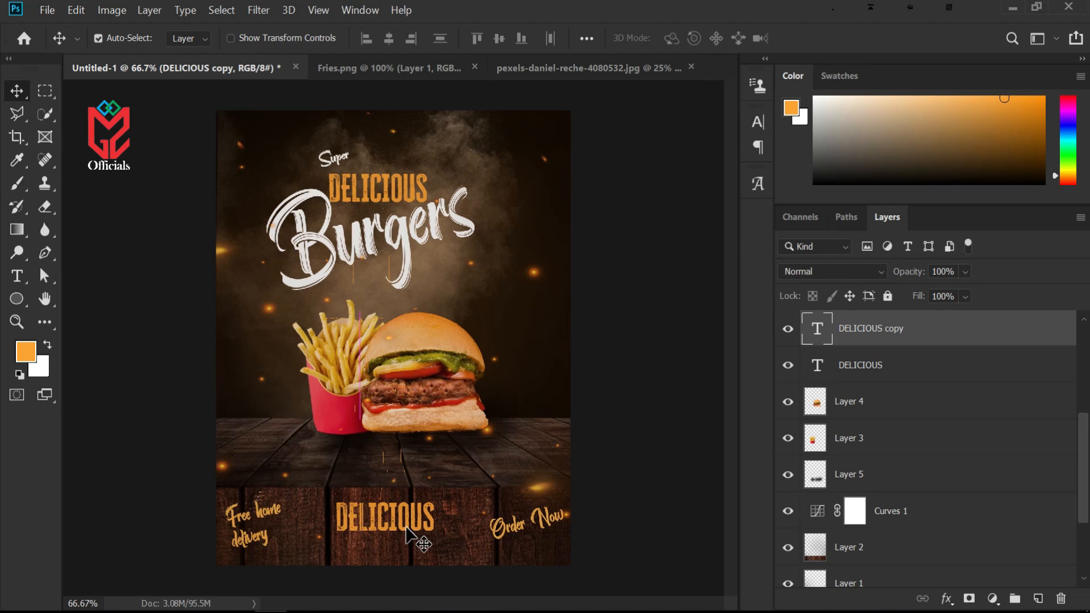
# Replace the copy's text with "CONTACT", shrink it to about 51.5 pt, and nudge it slightly upward
pyautogui.doubleClick(819, 332)
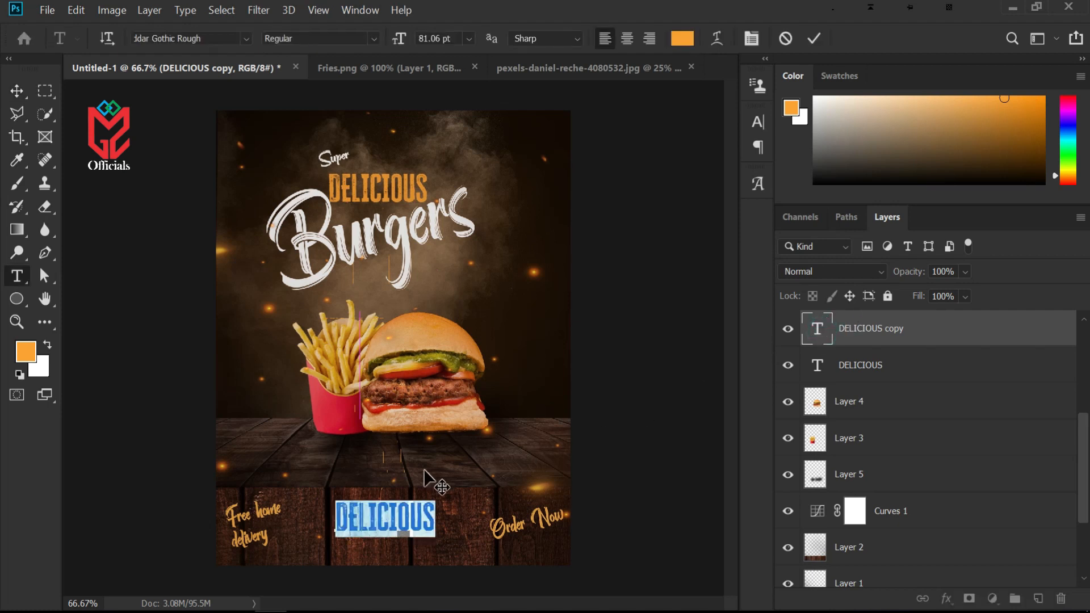
pyautogui.write('CONTACT')
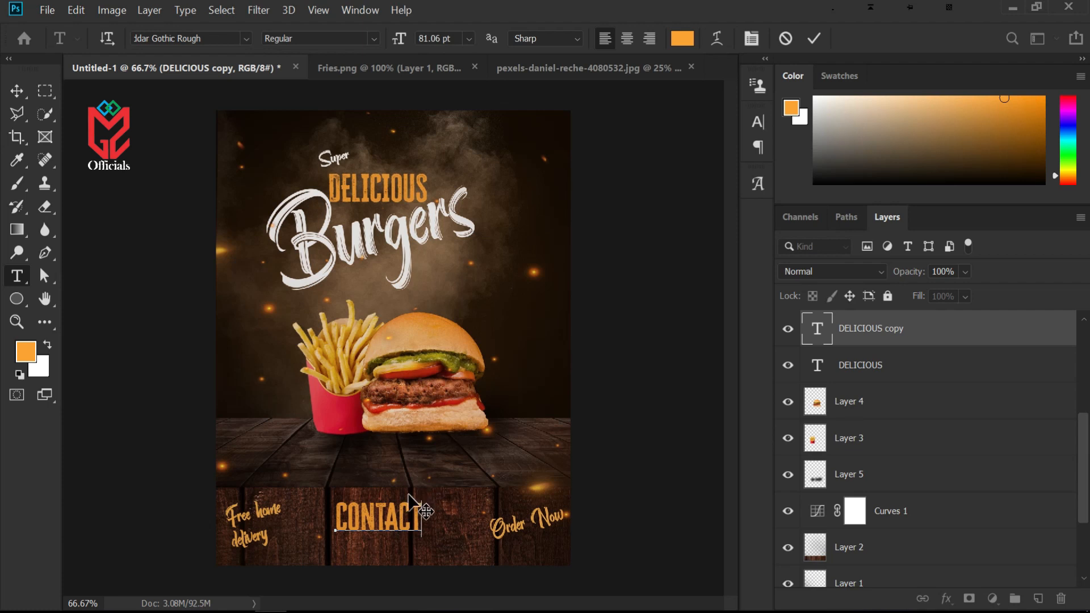
pyautogui.moveTo(421, 487); pyautogui.dragTo(391, 514)
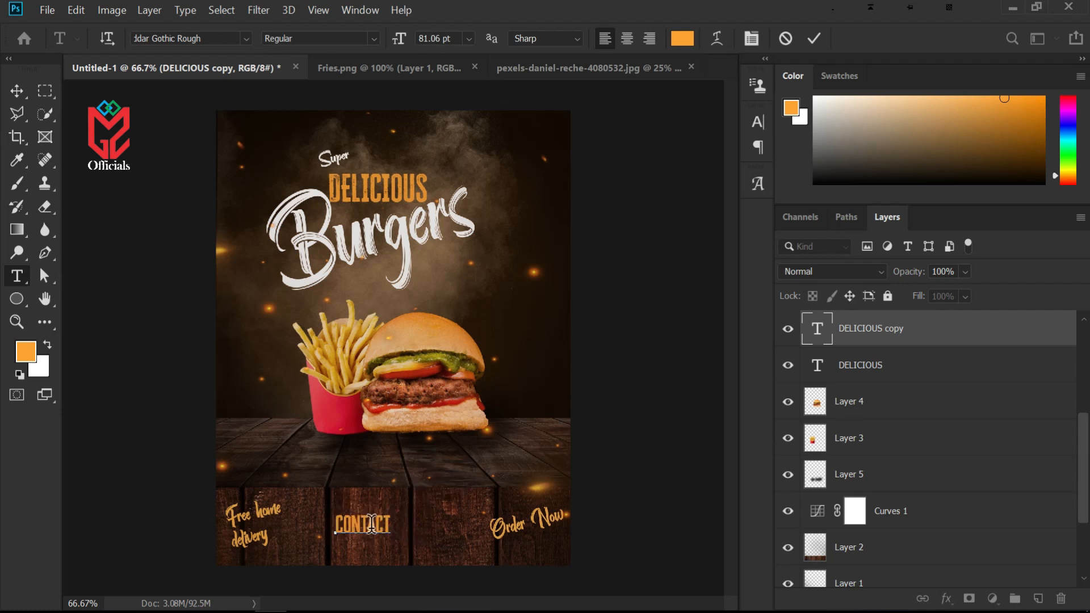
pyautogui.click(17, 91)
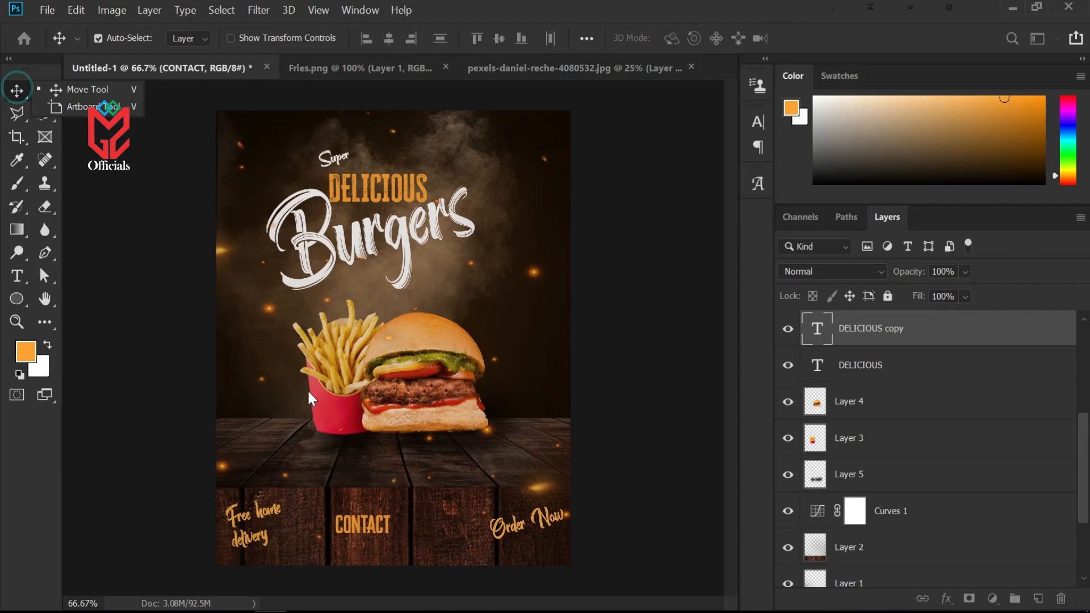
pyautogui.moveTo(363, 531); pyautogui.dragTo(387, 517)
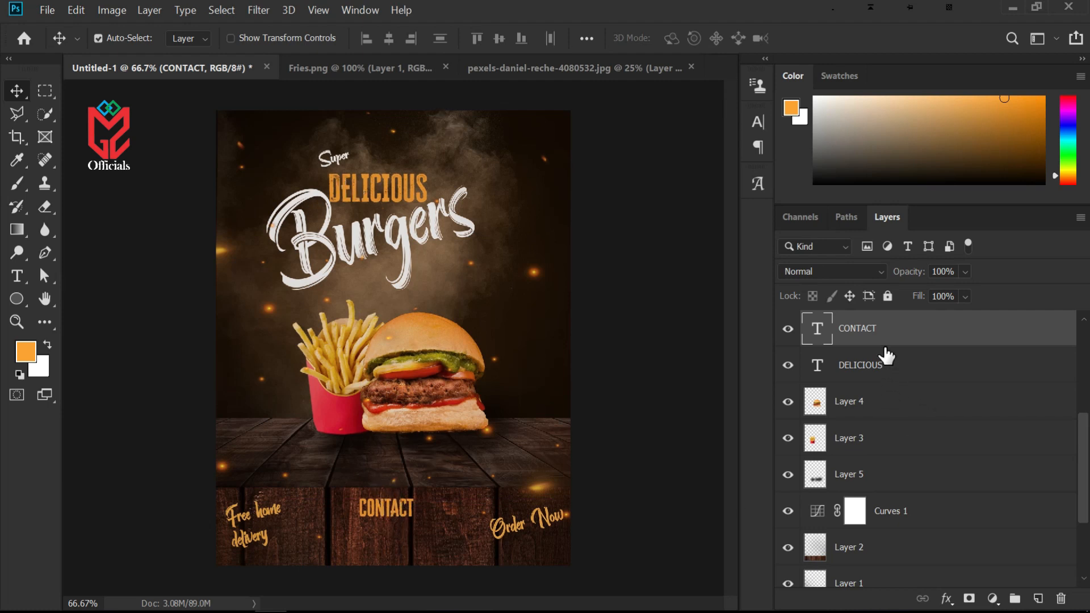
# Duplicate the CONTACT text, move the copy just below it, and replace its text with a contact phone number
pyautogui.hotkey('ctrl', 'j')
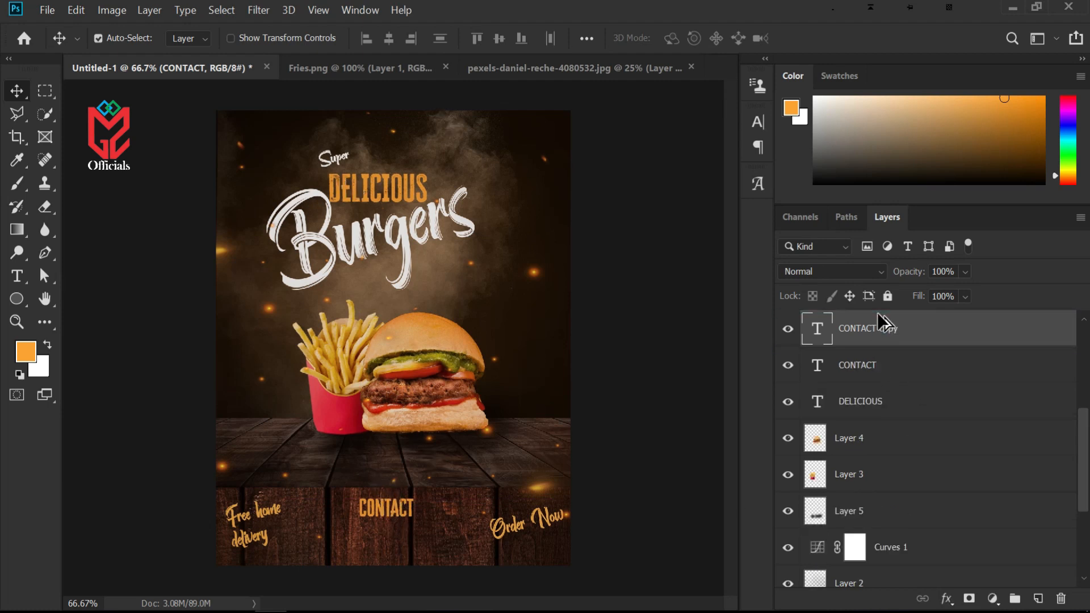
pyautogui.moveTo(394, 517); pyautogui.dragTo(394, 544)
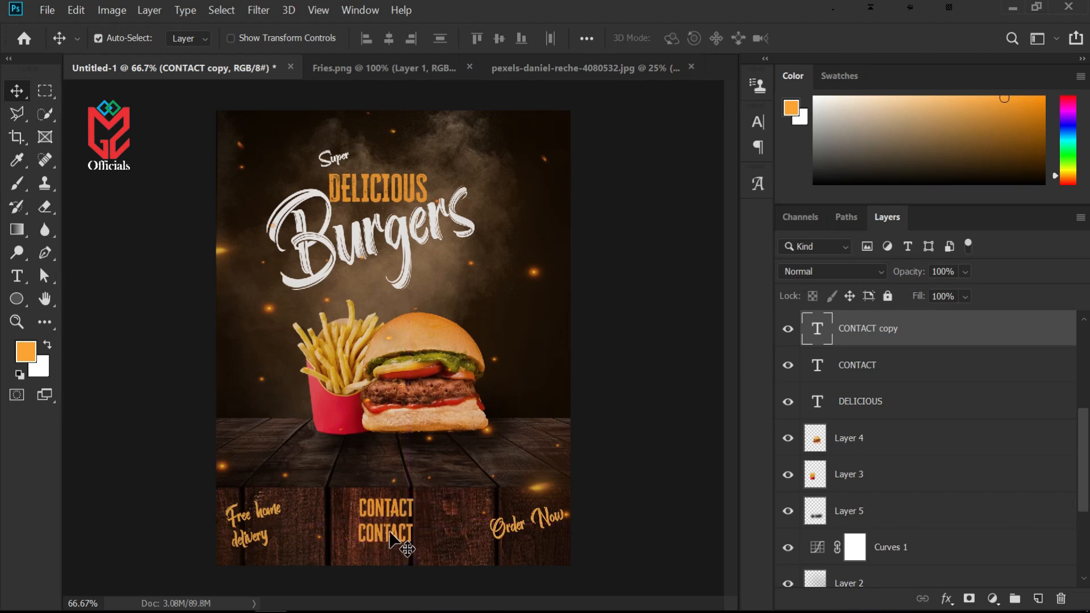
pyautogui.doubleClick(817, 329)
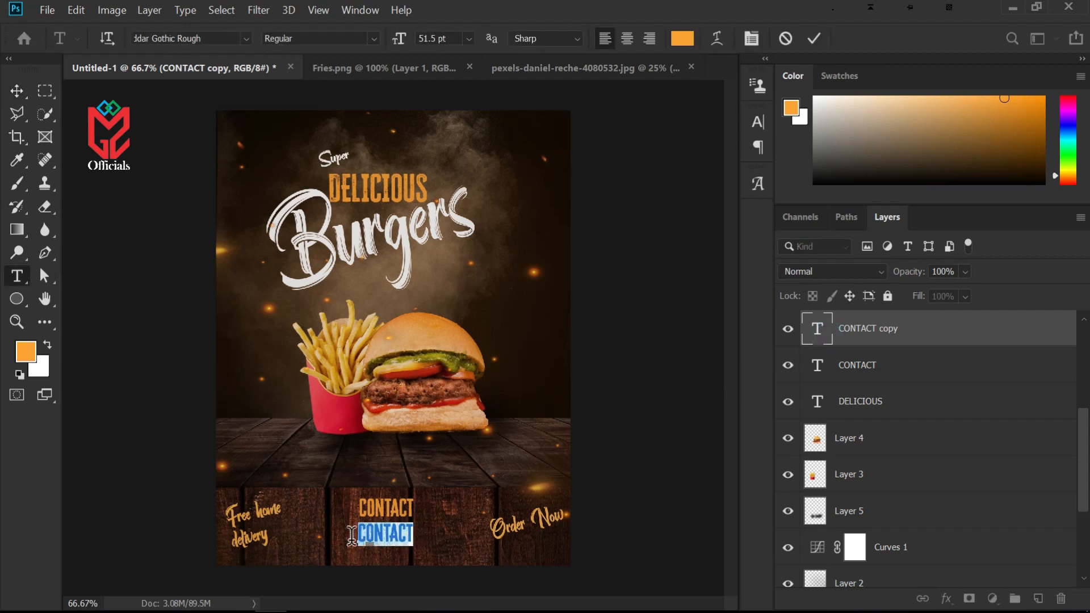
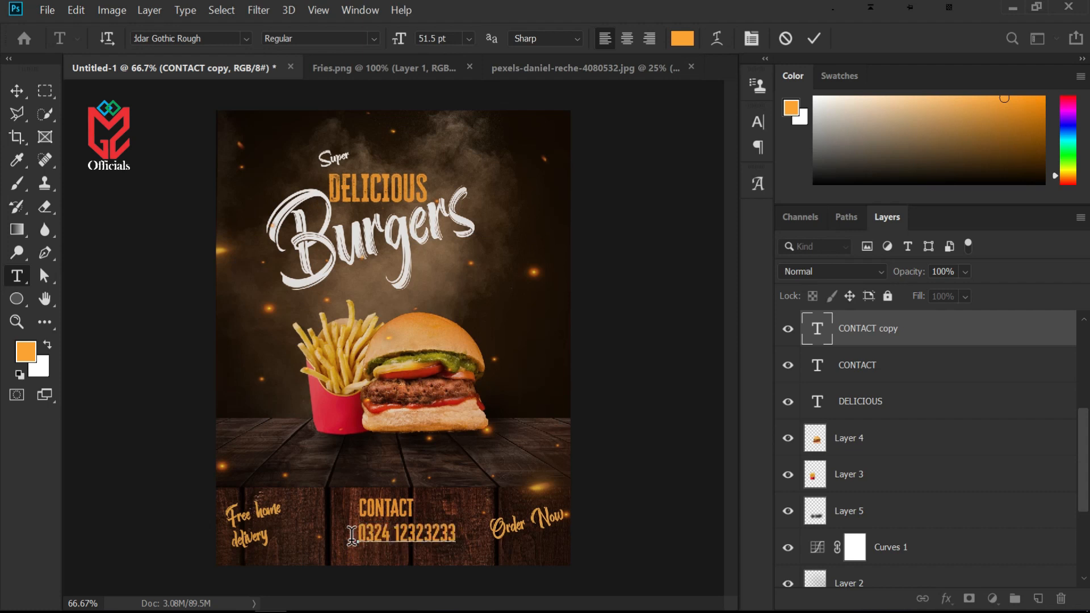
# Recolour the phone number text to near-white, fcfaf8, and commit the edit
pyautogui.moveTo(456, 533); pyautogui.dragTo(342, 534)
pyautogui.click(685, 38)
pyautogui.moveTo(681, 310)
pyautogui.mouseDown()
pyautogui.moveTo(657, 305)
pyautogui.moveTo(642, 277)
pyautogui.mouseUp()
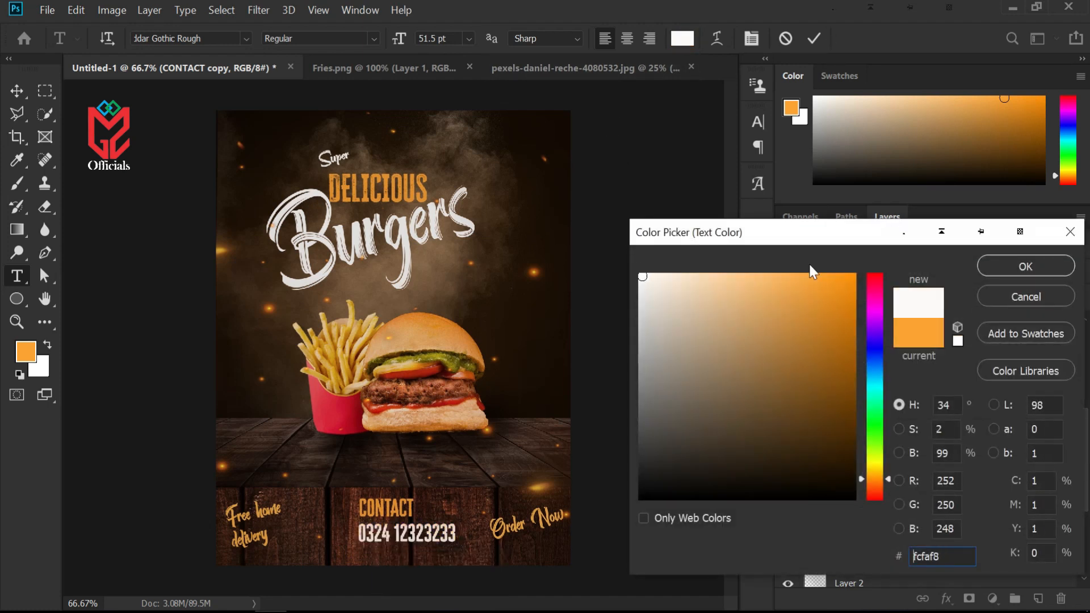
pyautogui.click(1012, 266)
pyautogui.click(15, 86)
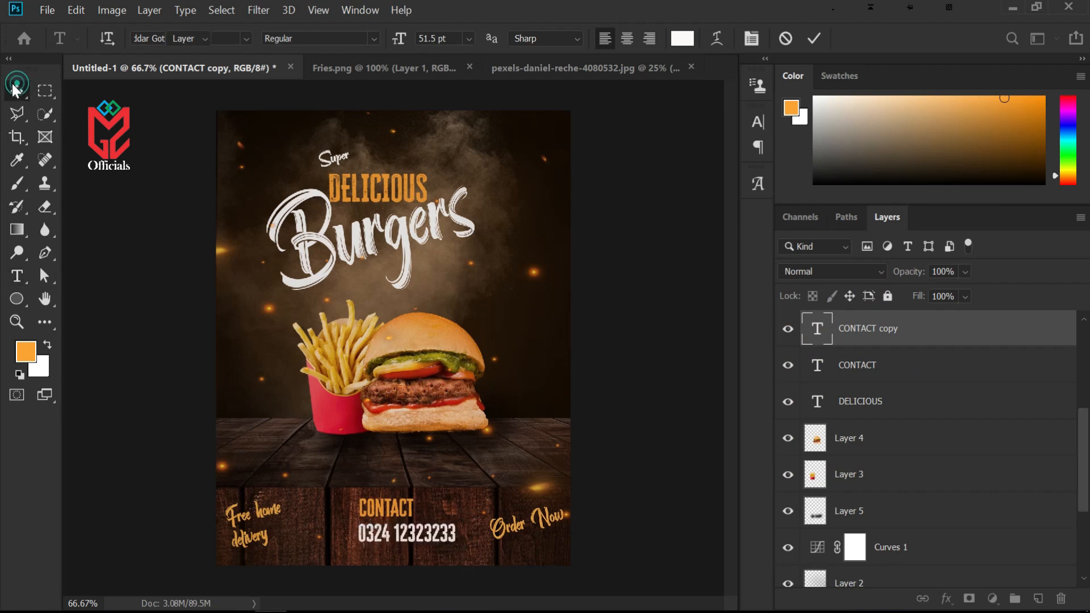
# Scale the CONTACT and phone number texts together to about 62.2% and centre them on the bottom panel
pyautogui.moveTo(432, 542); pyautogui.dragTo(396, 512)
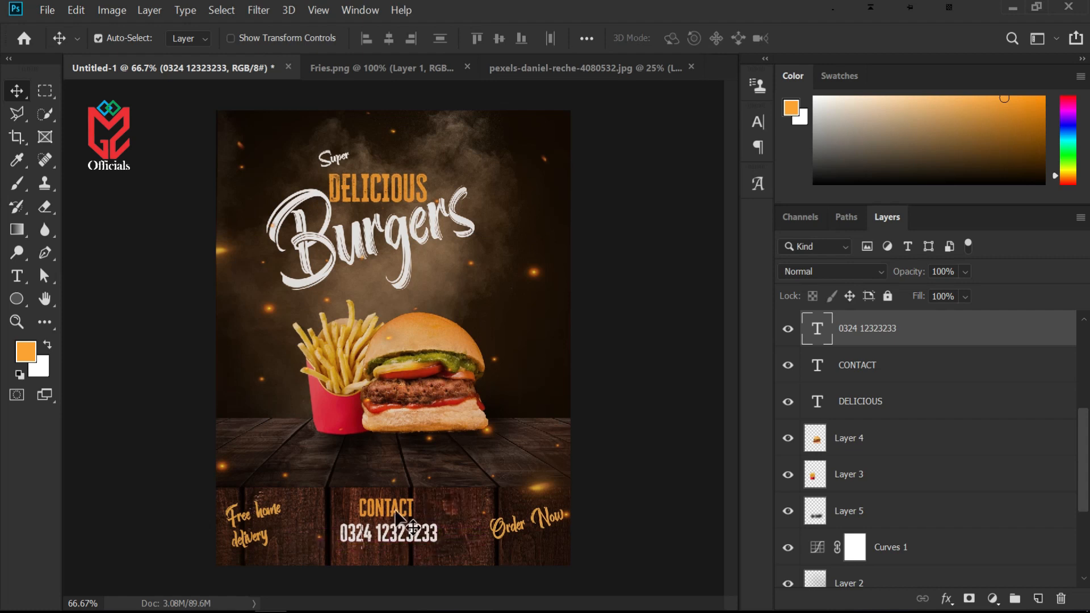
pyautogui.keyDown('shift'); pyautogui.click(879, 379); pyautogui.keyUp('shift')
pyautogui.hotkey('ctrl', 't')
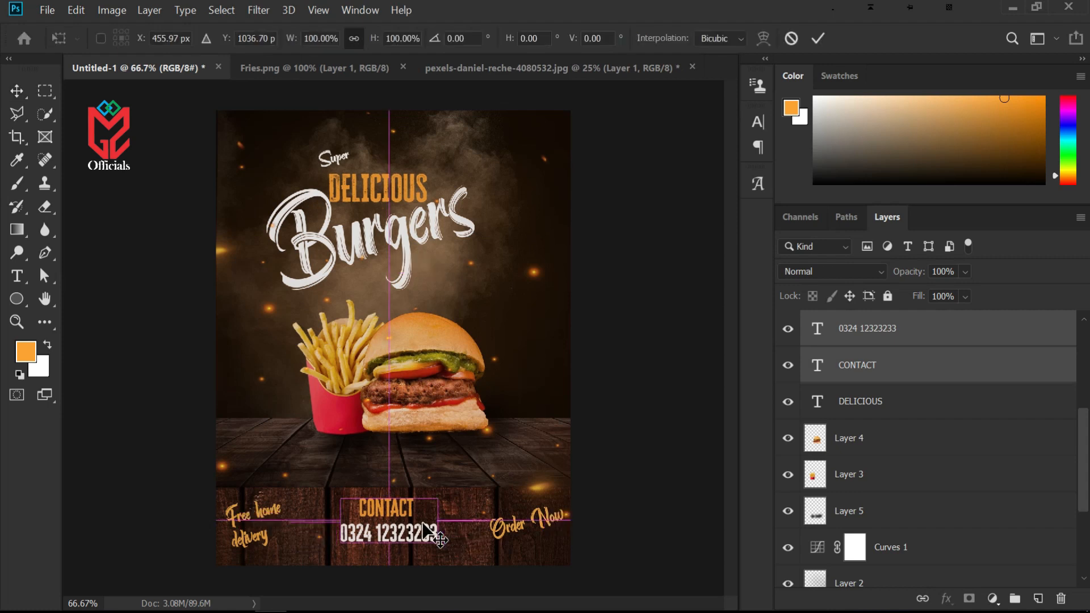
pyautogui.moveTo(437, 542); pyautogui.dragTo(403, 525)
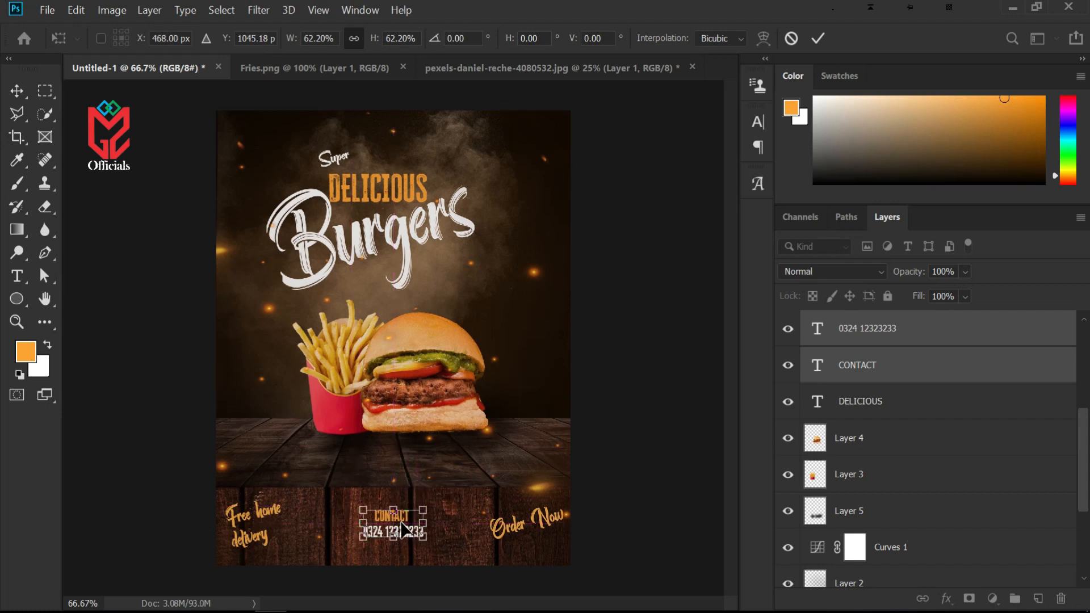
pyautogui.press('Return')
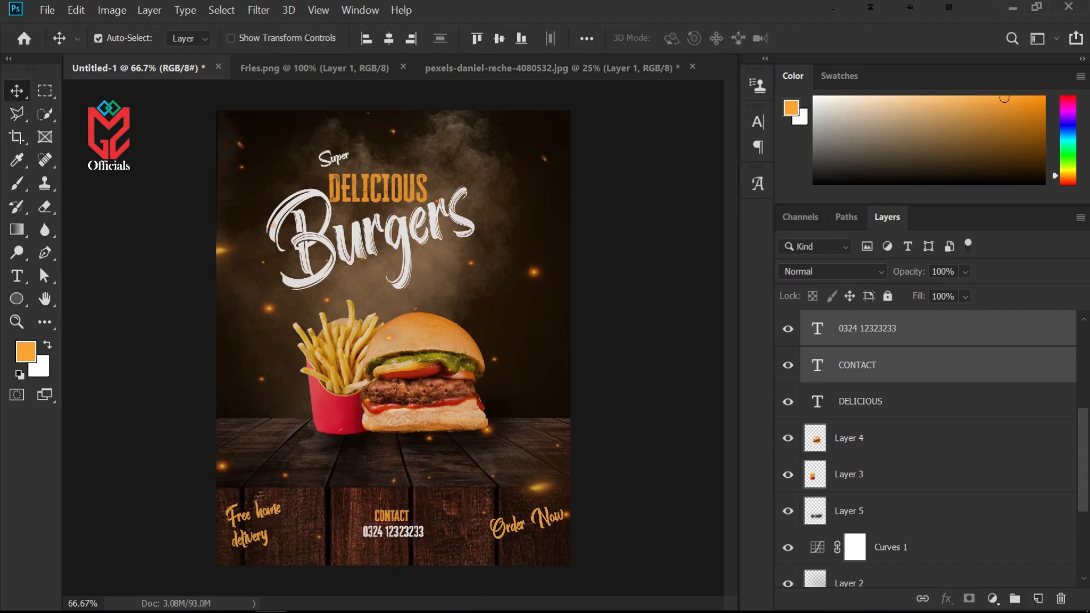
# Add a Brightness/Contrast adjustment on top of the layers with brightness 27 and contrast 33
pyautogui.hotkey('ctrl', '-')
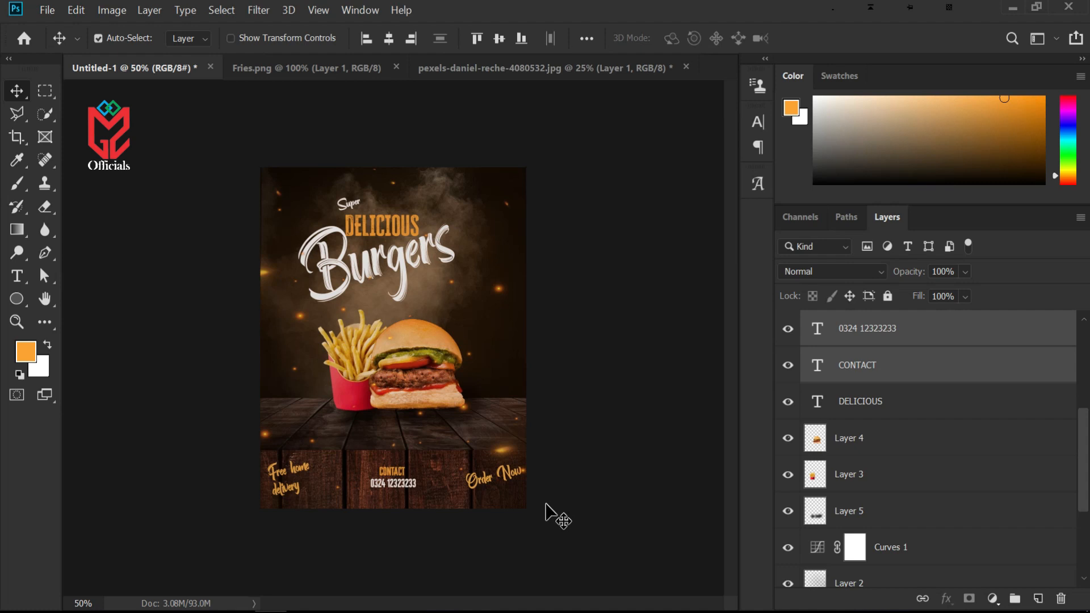
pyautogui.click(992, 599)
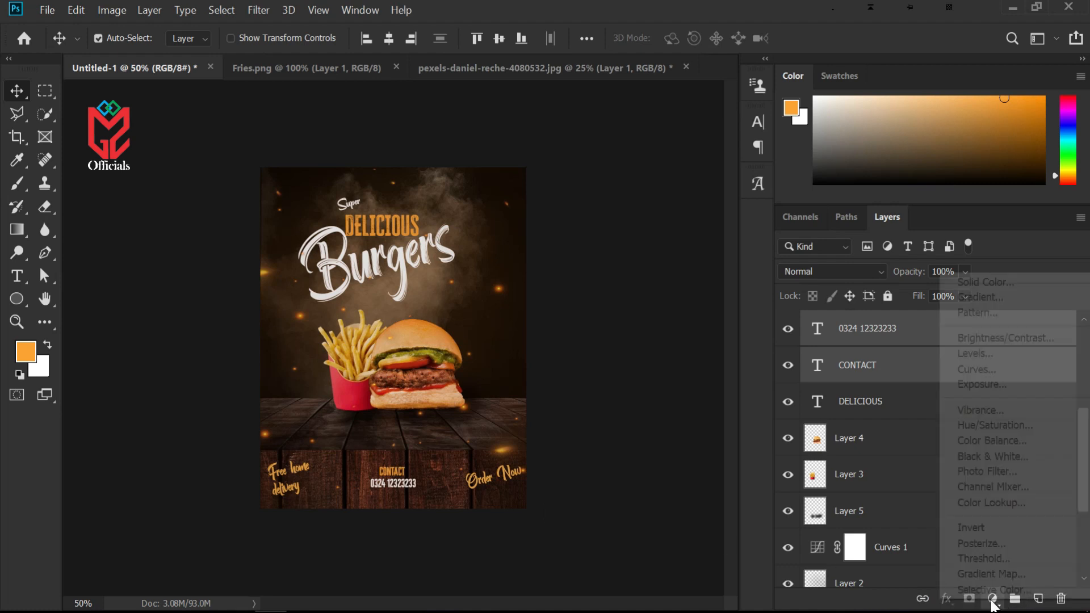
pyautogui.click(987, 338)
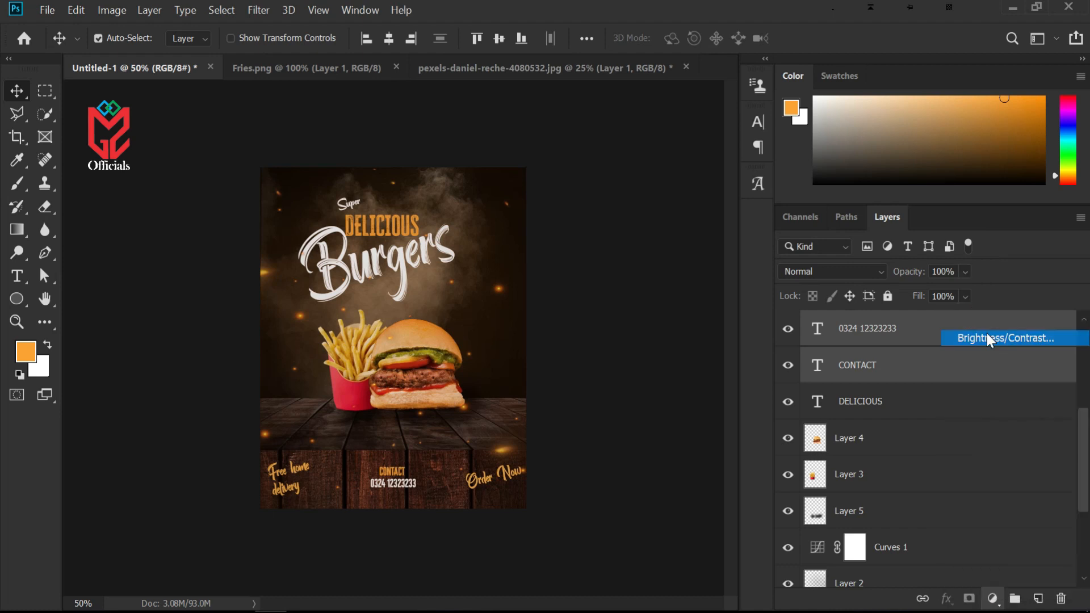
pyautogui.moveTo(530, 168); pyautogui.dragTo(693, 175)
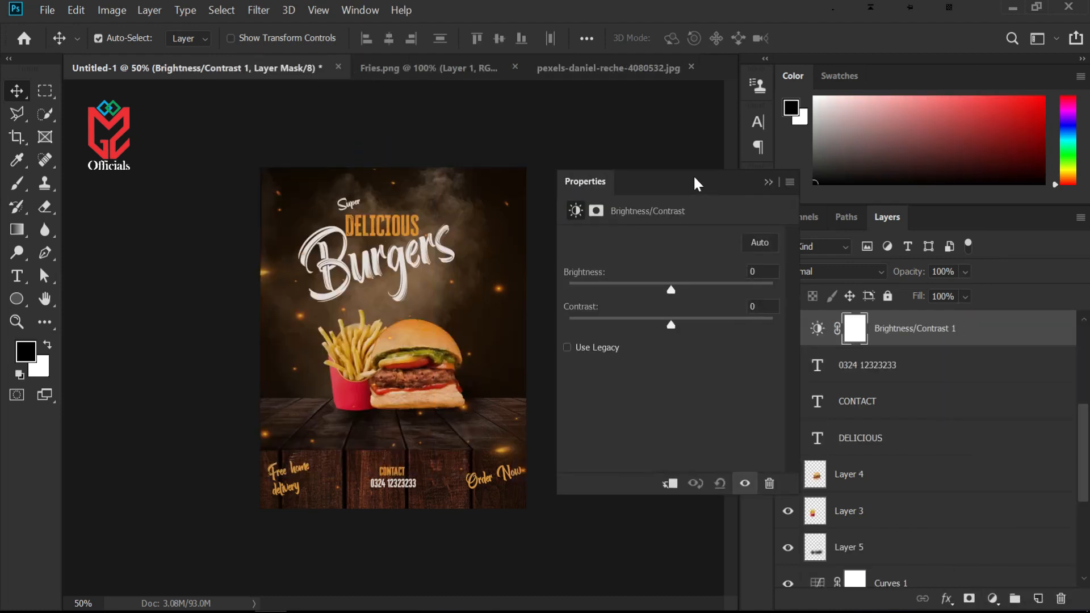
pyautogui.moveTo(669, 284)
pyautogui.mouseDown()
pyautogui.moveTo(697, 282)
pyautogui.moveTo(683, 284)
pyautogui.mouseUp()
pyautogui.click(684, 284)
pyautogui.moveTo(669, 322); pyautogui.dragTo(703, 320)
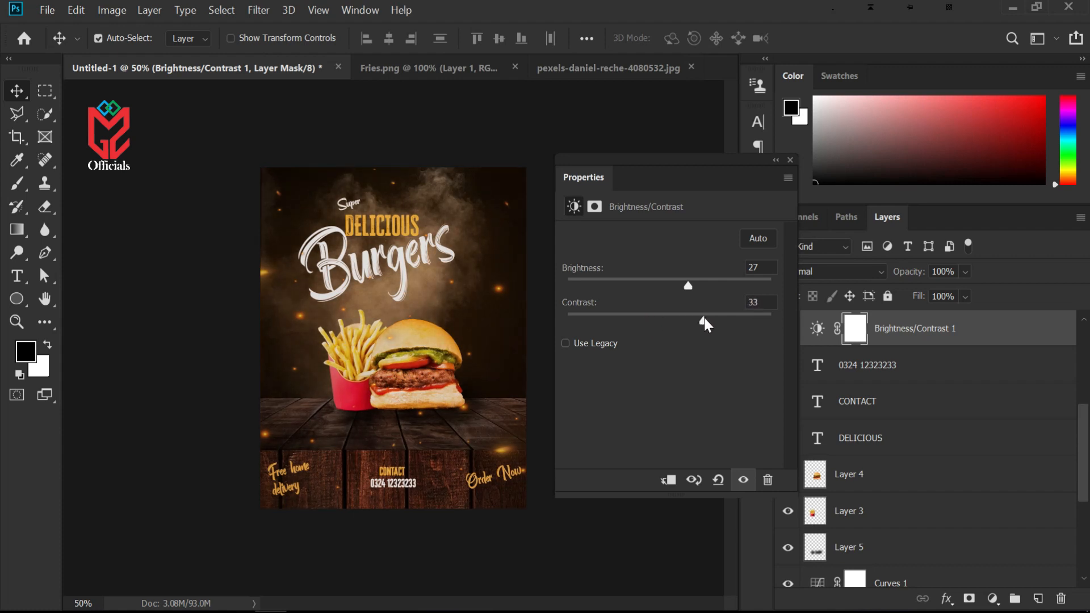
pyautogui.click(775, 161)
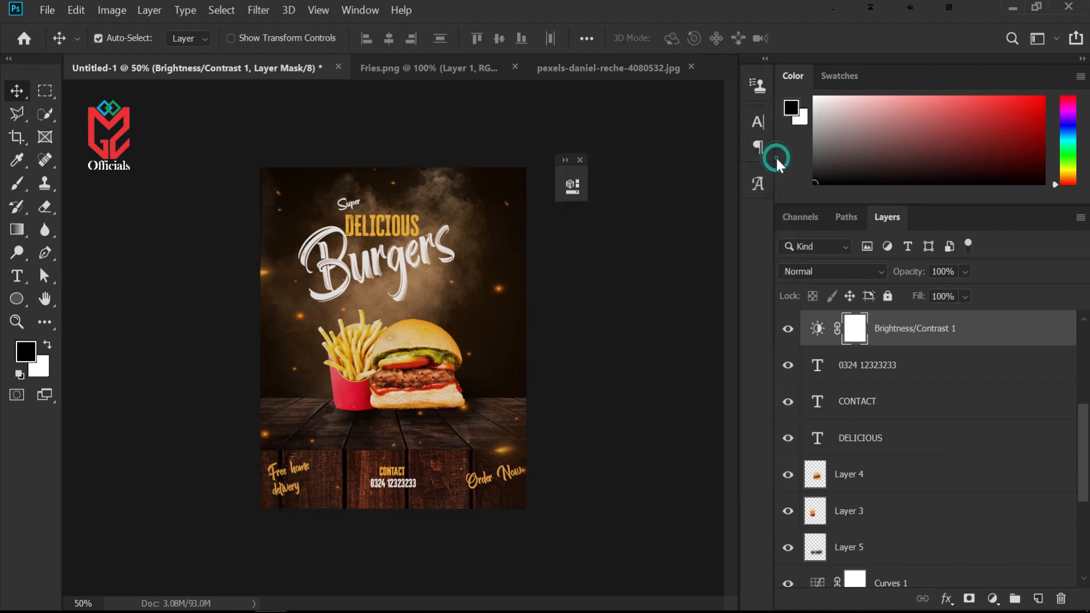
pyautogui.click(580, 160)
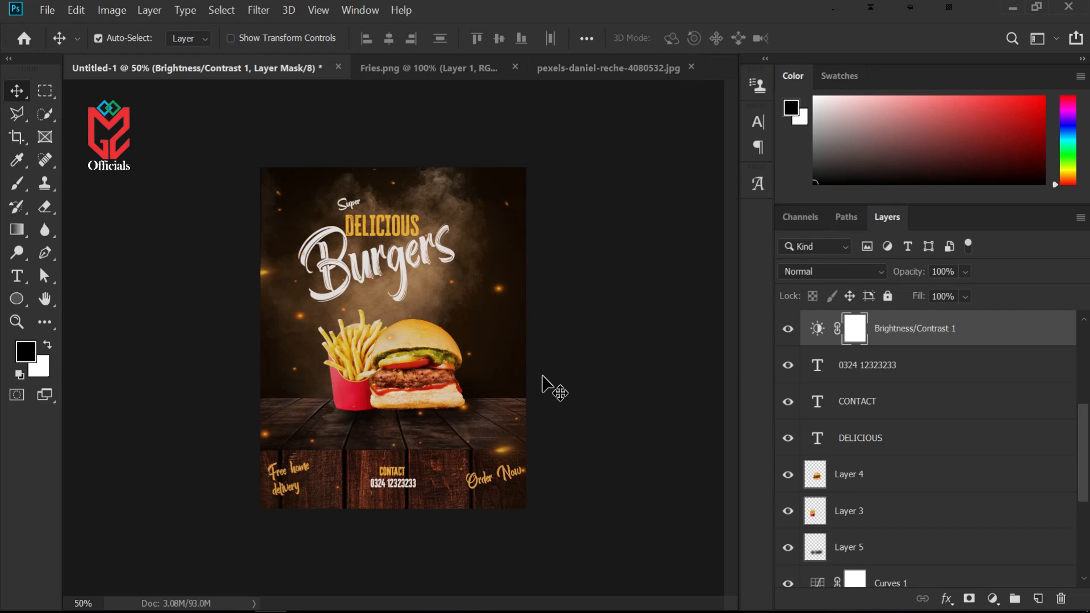
pyautogui.hotkey('ctrl', '+')
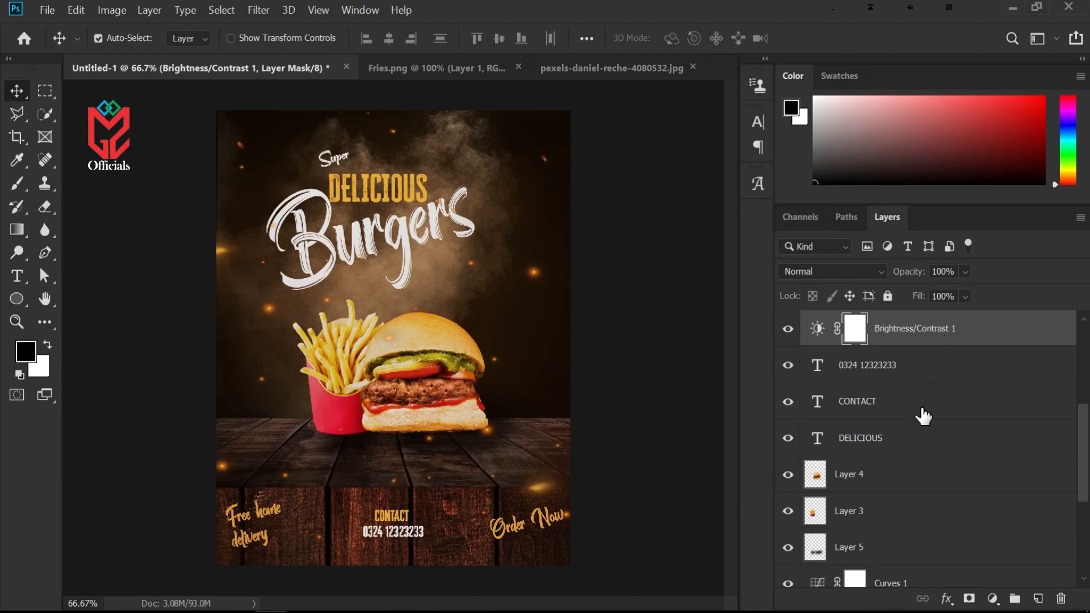
# Duplicate the DELICIOUS headline and move the copy just below Burgers on the right
pyautogui.moveTo(888, 441); pyautogui.dragTo(903, 417)
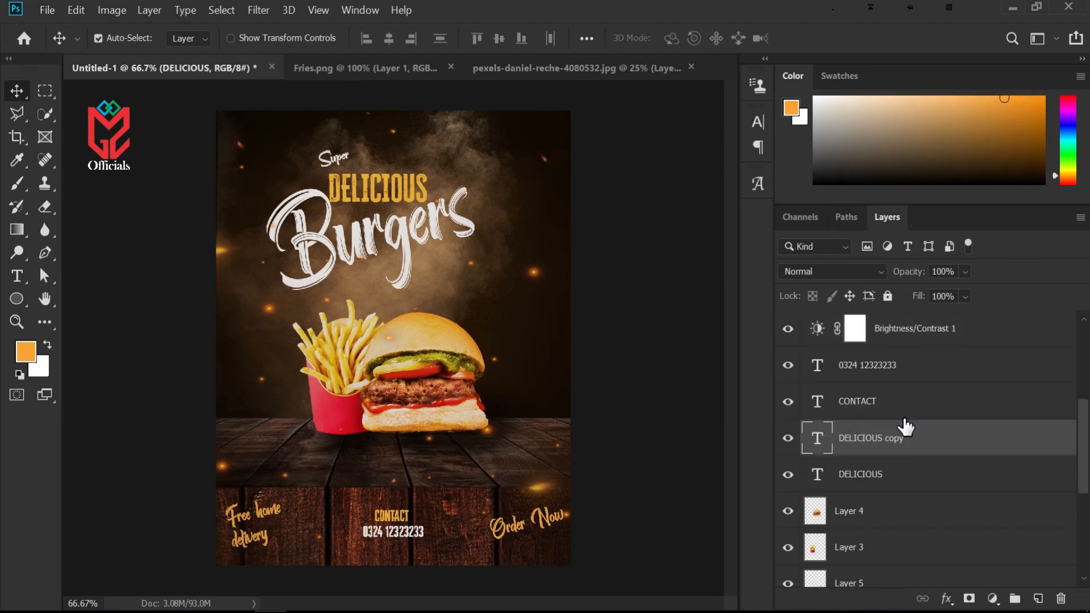
pyautogui.click(902, 413)
pyautogui.click(877, 454)
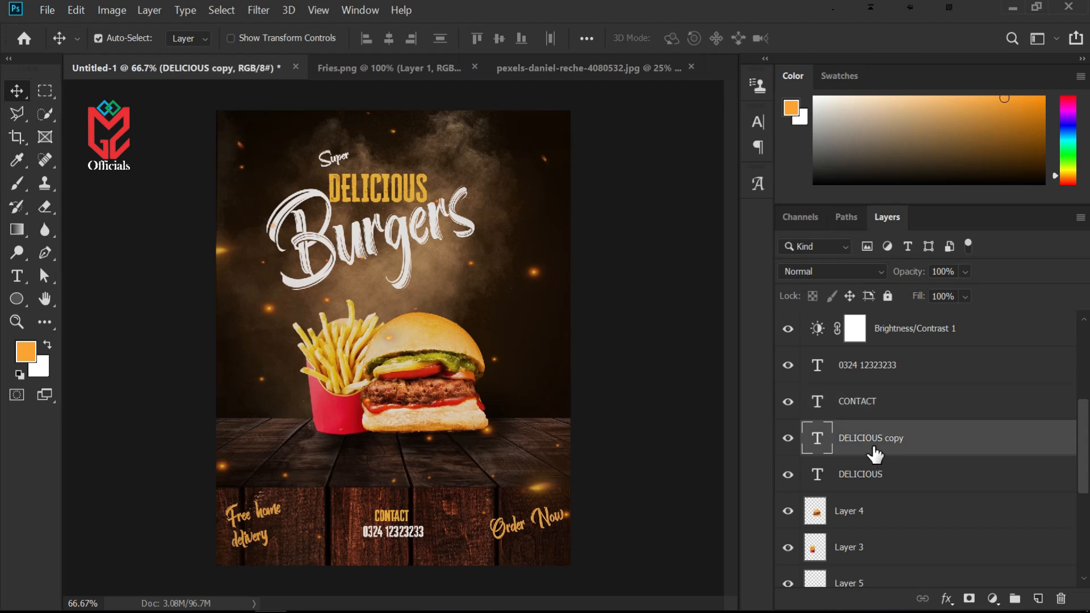
pyautogui.moveTo(407, 175); pyautogui.dragTo(474, 285)
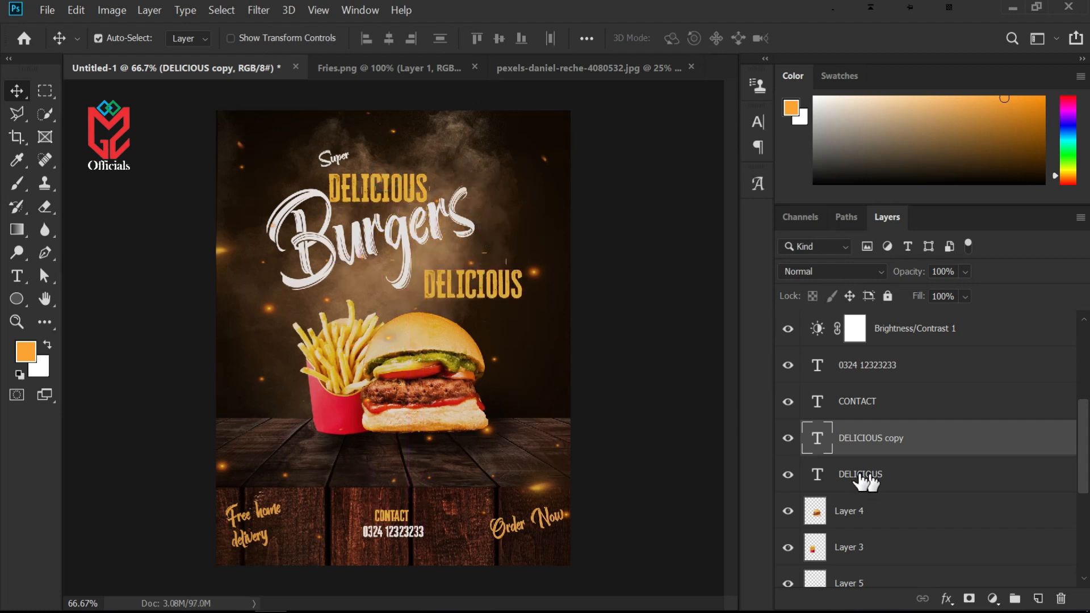
# Replace the copied DELICIOUS headline's text with BEST DEAL and commit the edit
pyautogui.doubleClick(817, 437)
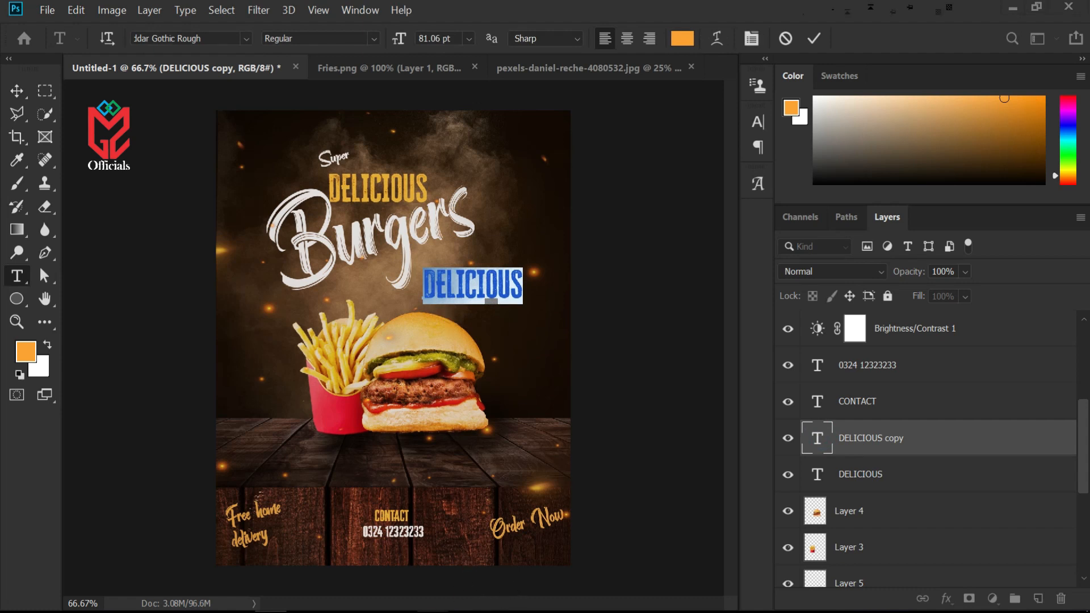
pyautogui.write('BEST DEAL')
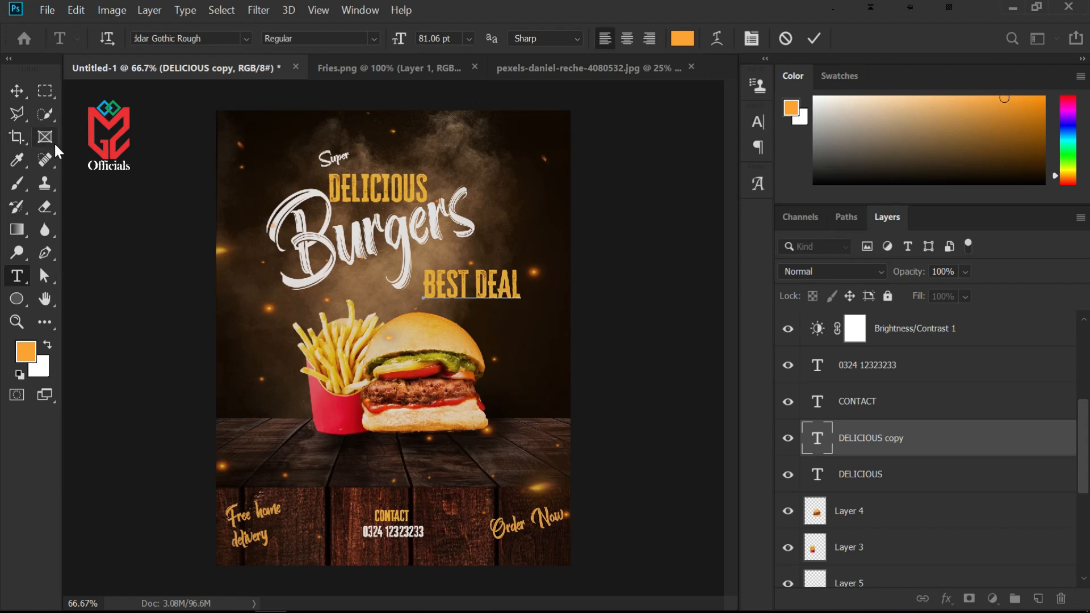
pyautogui.click(16, 91)
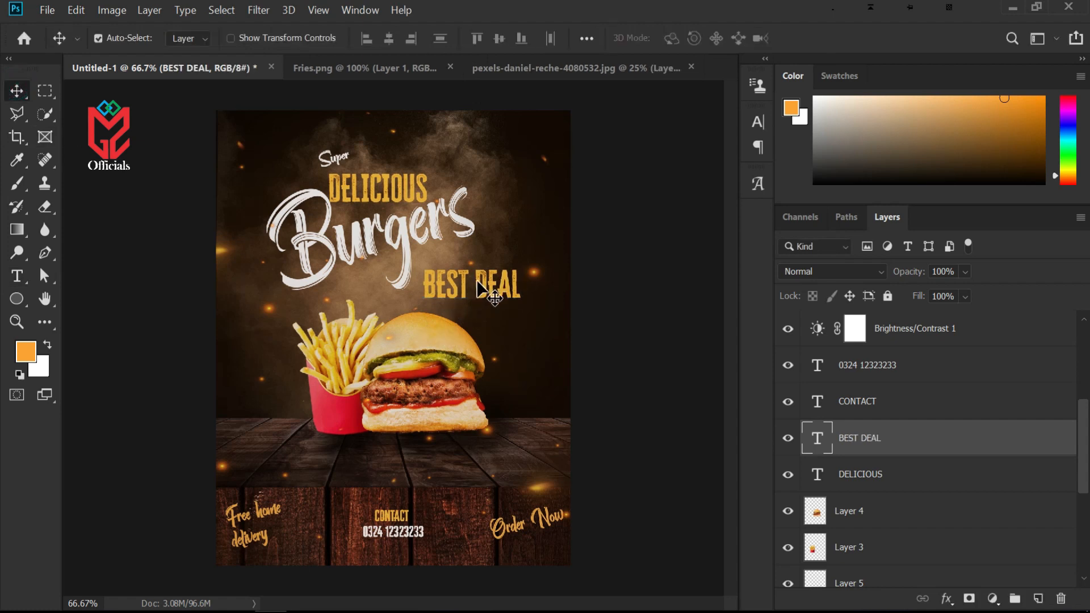
# Rotate the BEST DEAL text about -12° and move it up beside the end of Burgers
pyautogui.hotkey('ctrl', 't')
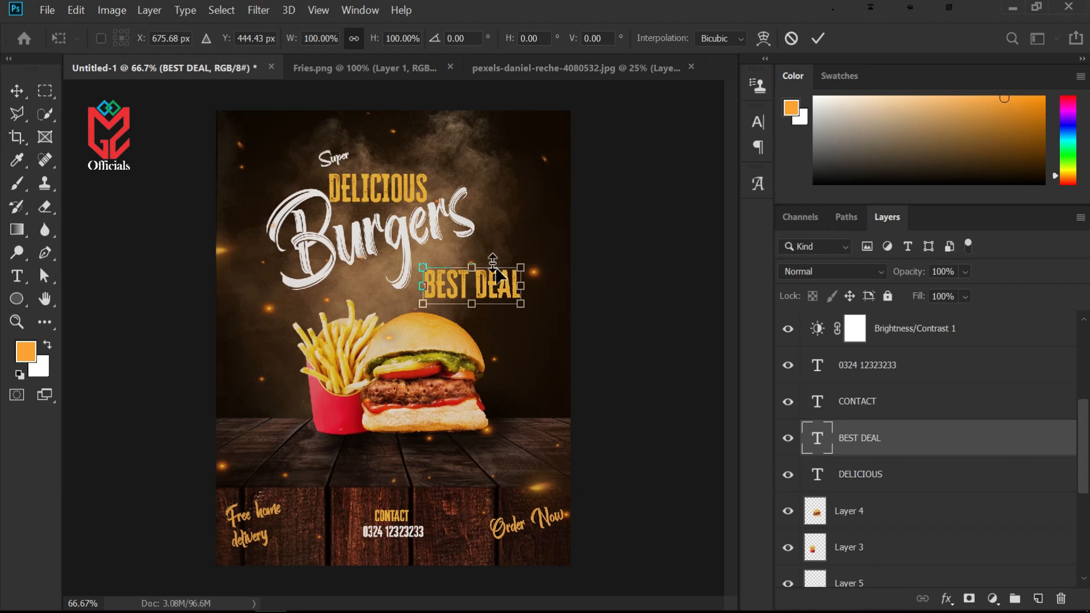
pyautogui.moveTo(513, 244); pyautogui.dragTo(503, 237)
pyautogui.moveTo(495, 295); pyautogui.dragTo(493, 266)
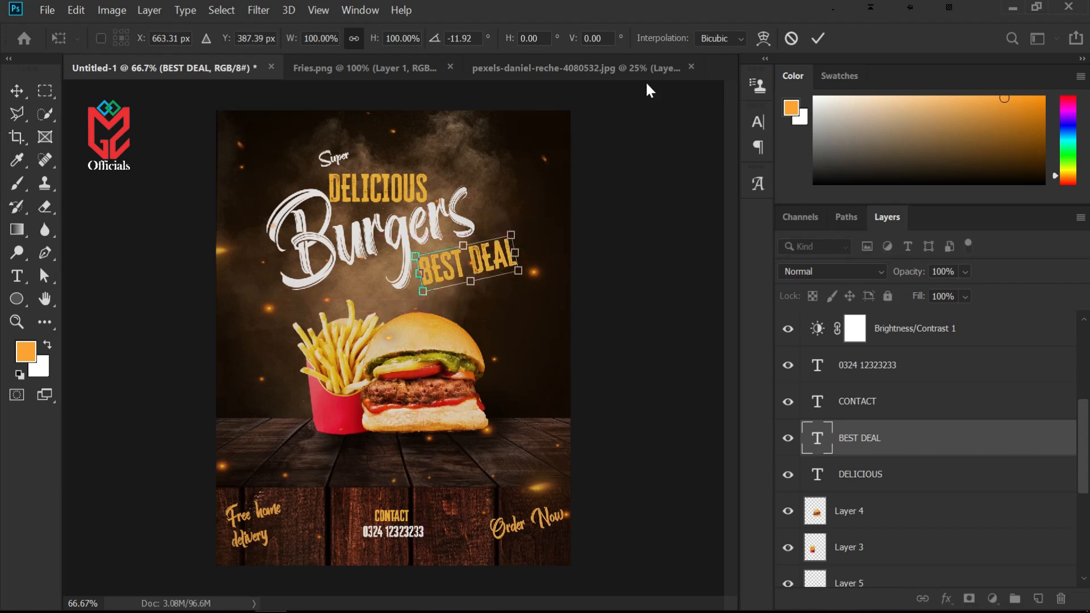
pyautogui.press('Return')
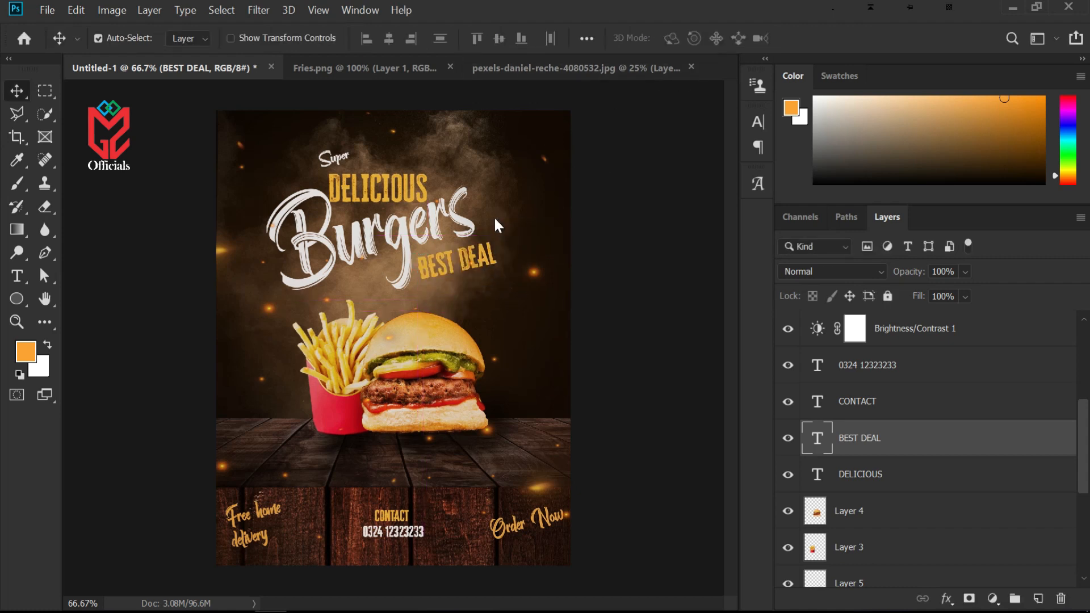
# Recolour the BEST DEAL text to near-black, 080808, and commit the edit
pyautogui.click(452, 263)
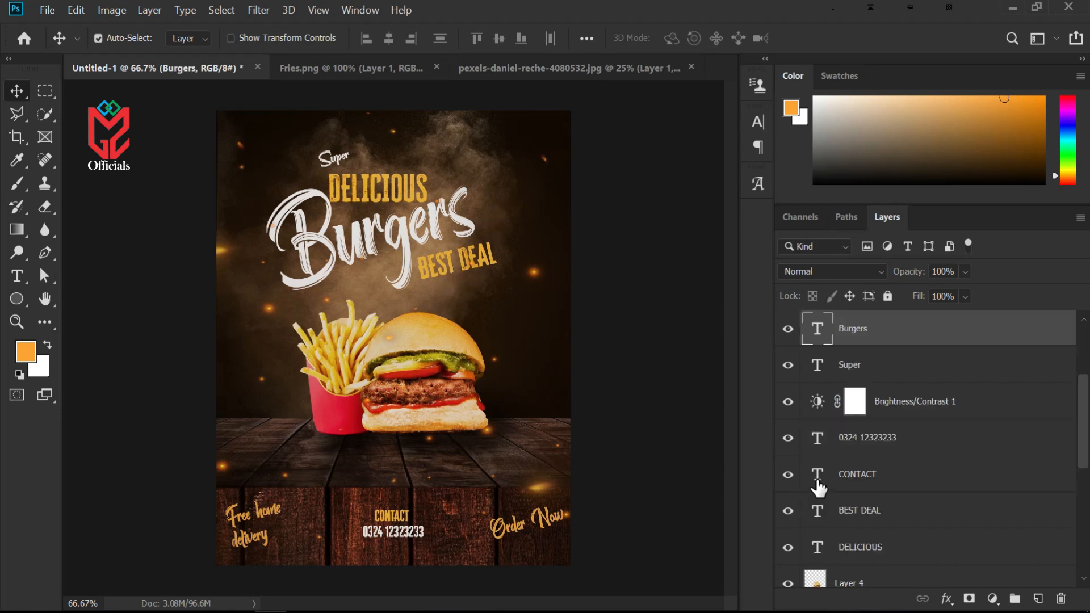
pyautogui.doubleClick(818, 510)
pyautogui.click(683, 40)
pyautogui.moveTo(672, 404); pyautogui.dragTo(644, 492)
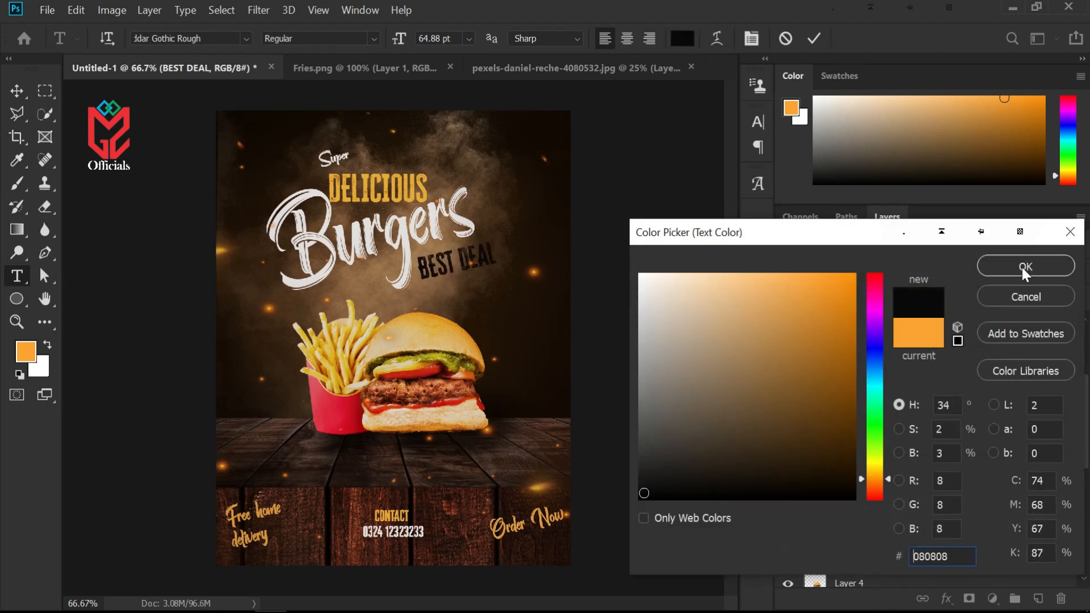
pyautogui.click(1023, 267)
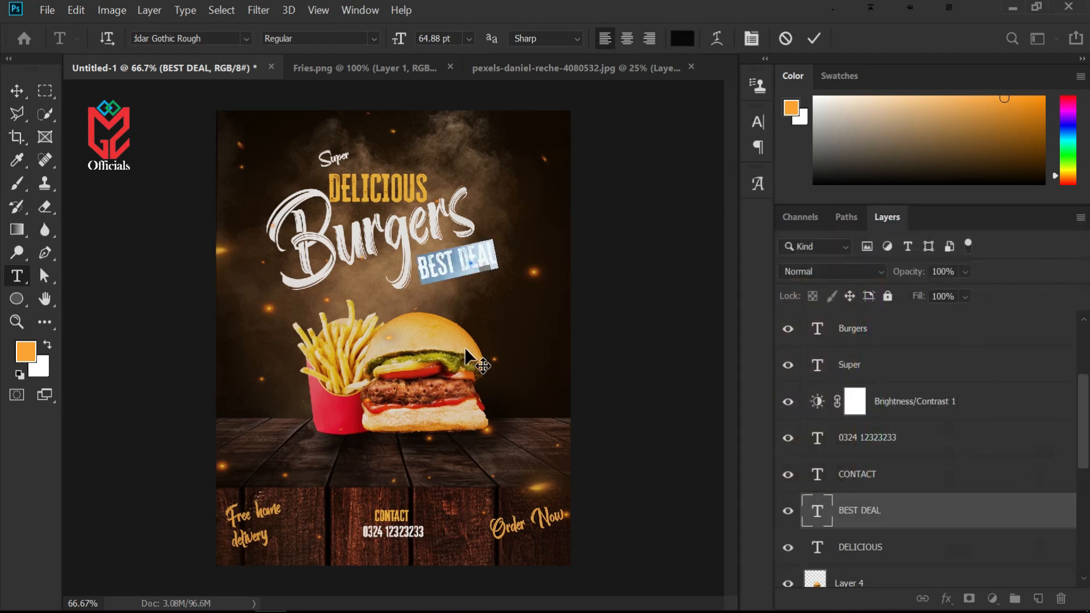
pyautogui.click(816, 38)
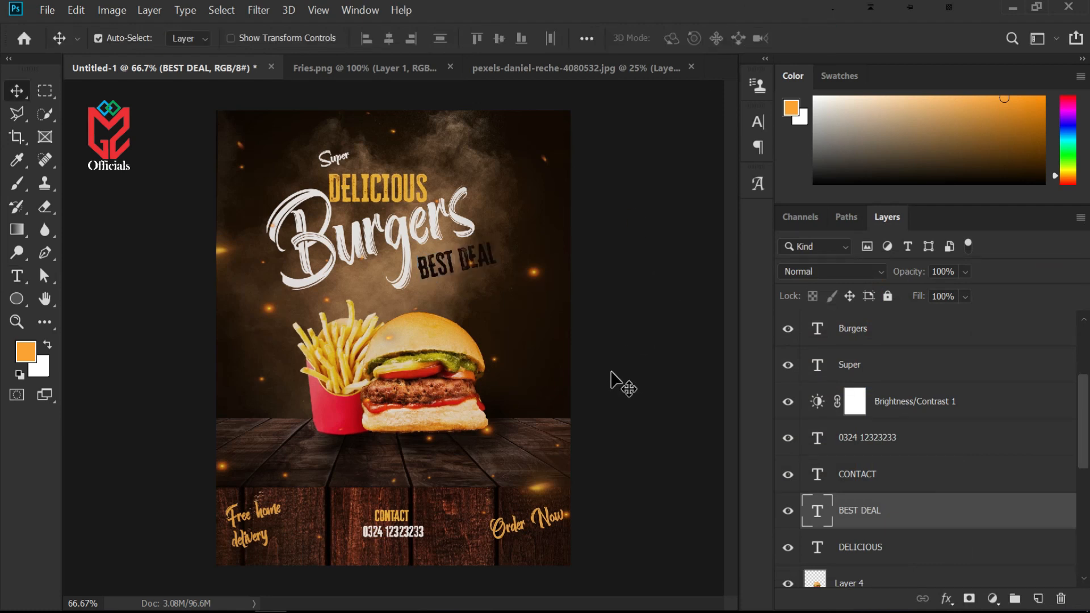
# Drag the Brush image from the BURGER PRACTICE folder into the poster
pyautogui.click(1009, 8)
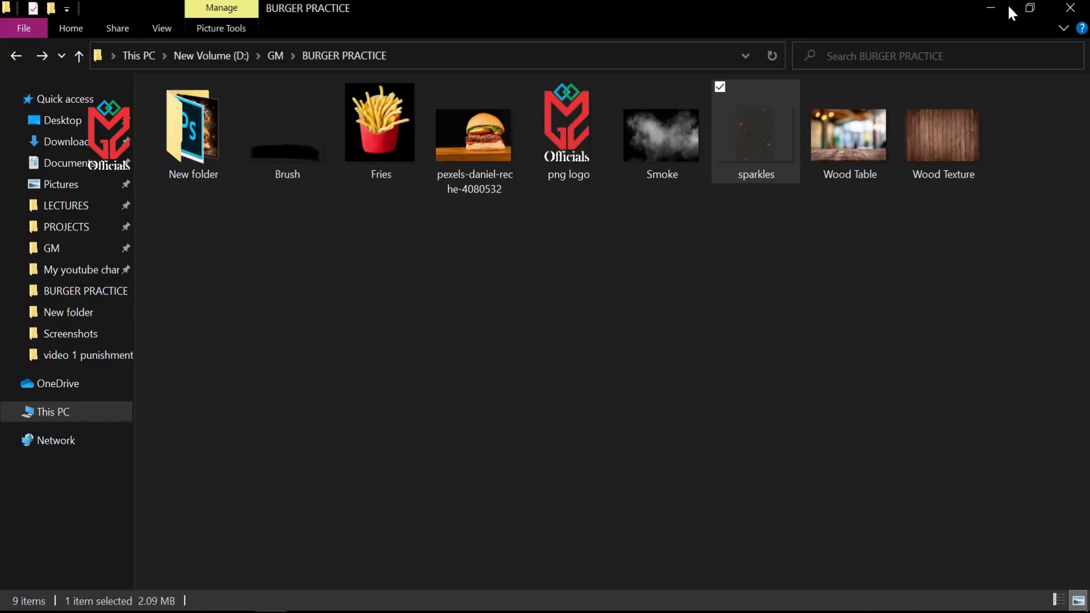
pyautogui.click(651, 308)
pyautogui.moveTo(289, 79); pyautogui.dragTo(363, 340)
pyautogui.click(295, 146)
pyautogui.moveTo(294, 145)
pyautogui.mouseDown()
pyautogui.moveTo(352, 496)
pyautogui.moveTo(397, 579)
pyautogui.moveTo(271, 612)
pyautogui.moveTo(492, 362)
pyautogui.mouseUp()
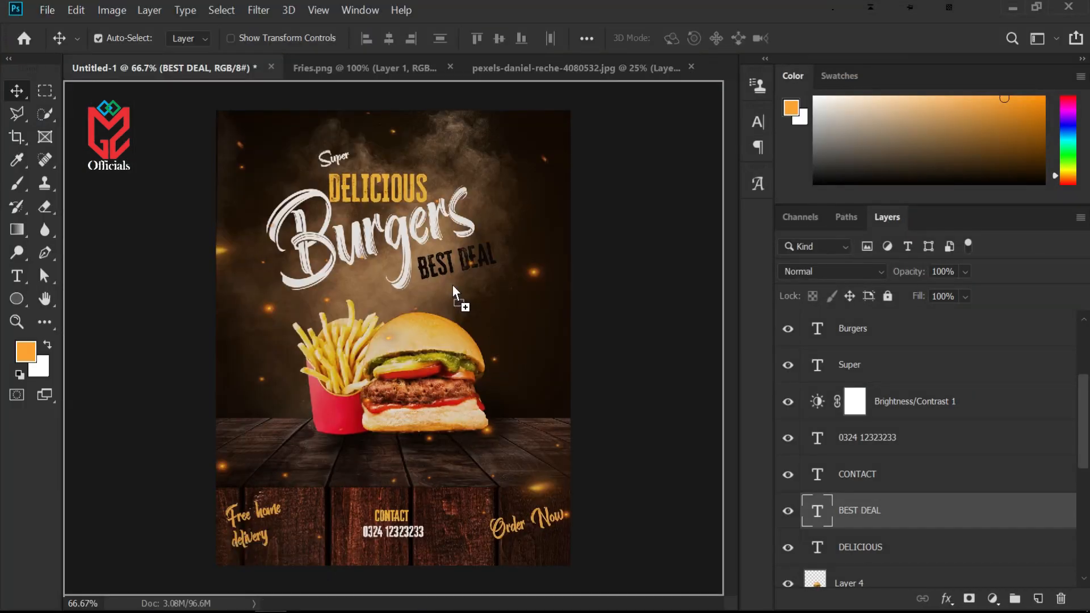
# Resize and position the brush stroke diagonally beside Burgers, over the BEST DEAL text, and commit it
pyautogui.moveTo(447, 270); pyautogui.dragTo(444, 266)
pyautogui.moveTo(518, 352); pyautogui.dragTo(551, 279)
pyautogui.moveTo(437, 210); pyautogui.dragTo(401, 201)
pyautogui.moveTo(511, 250); pyautogui.dragTo(567, 250)
pyautogui.moveTo(655, 250)
pyautogui.mouseDown()
pyautogui.moveTo(569, 241)
pyautogui.moveTo(519, 271)
pyautogui.moveTo(511, 264)
pyautogui.moveTo(531, 249)
pyautogui.mouseUp()
pyautogui.press('Return')
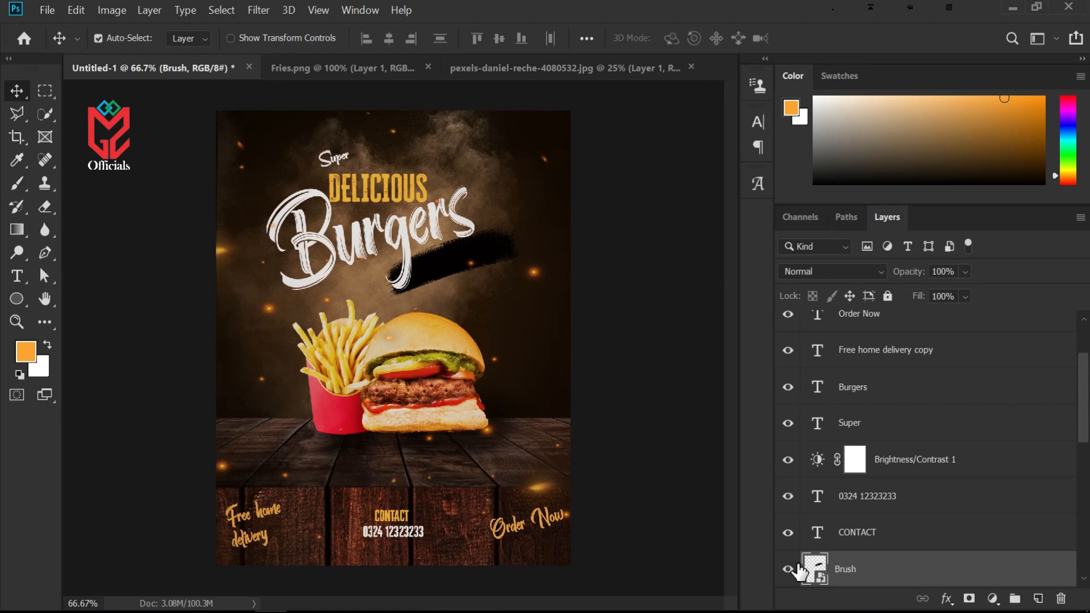
# Rasterize the Brush layer and fill its stroke with the orange foreground colour, then deselect
pyautogui.keyDown('ctrl'); pyautogui.click(816, 574); pyautogui.keyUp('ctrl')
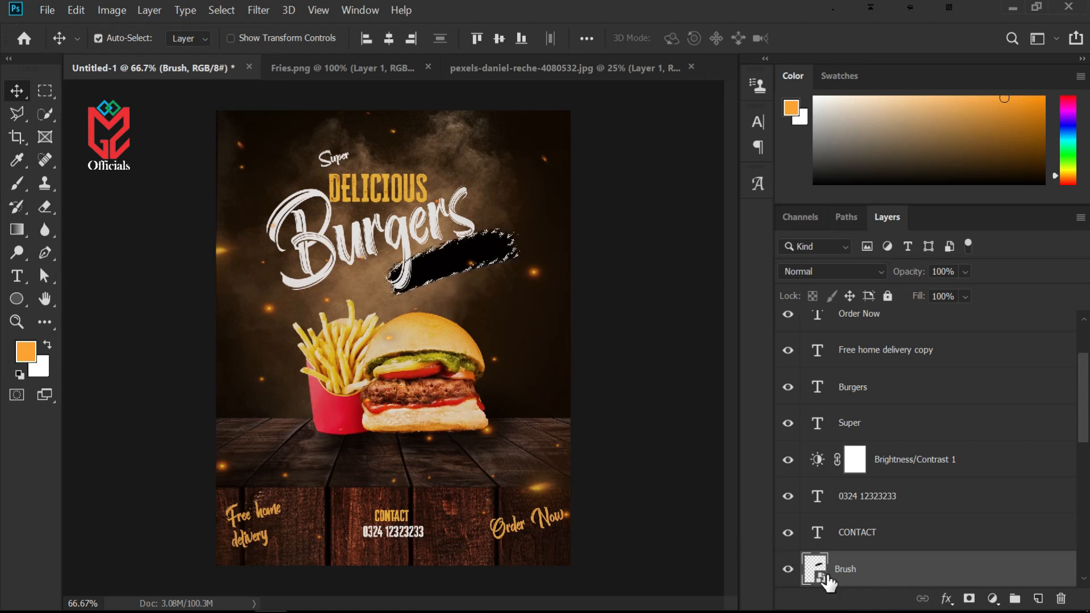
pyautogui.rightClick(871, 577)
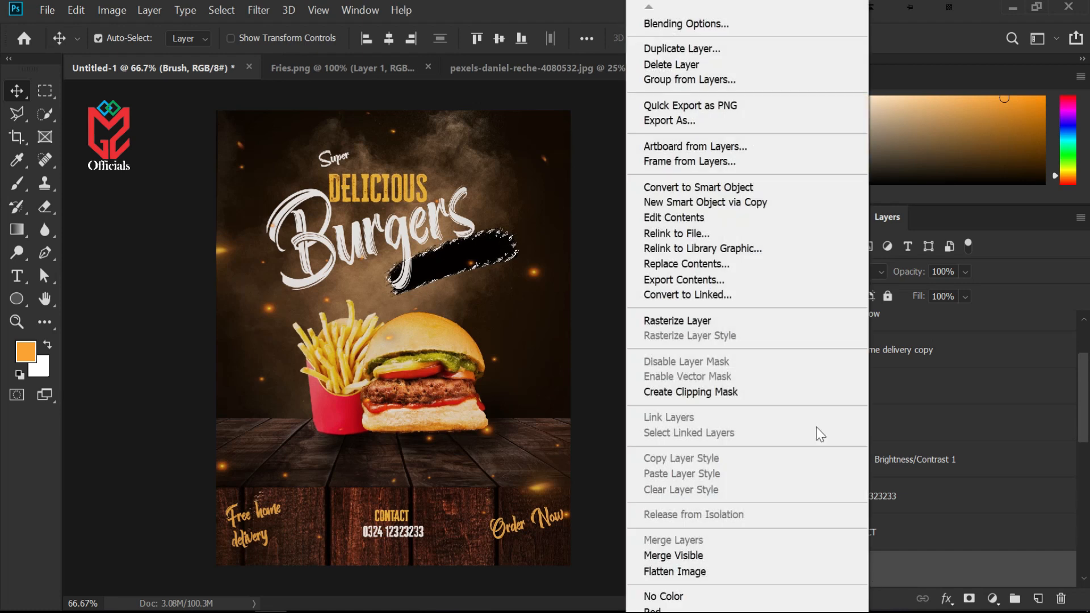
pyautogui.click(702, 314)
pyautogui.hotkey('alt', 'shift', 'BackSpace')
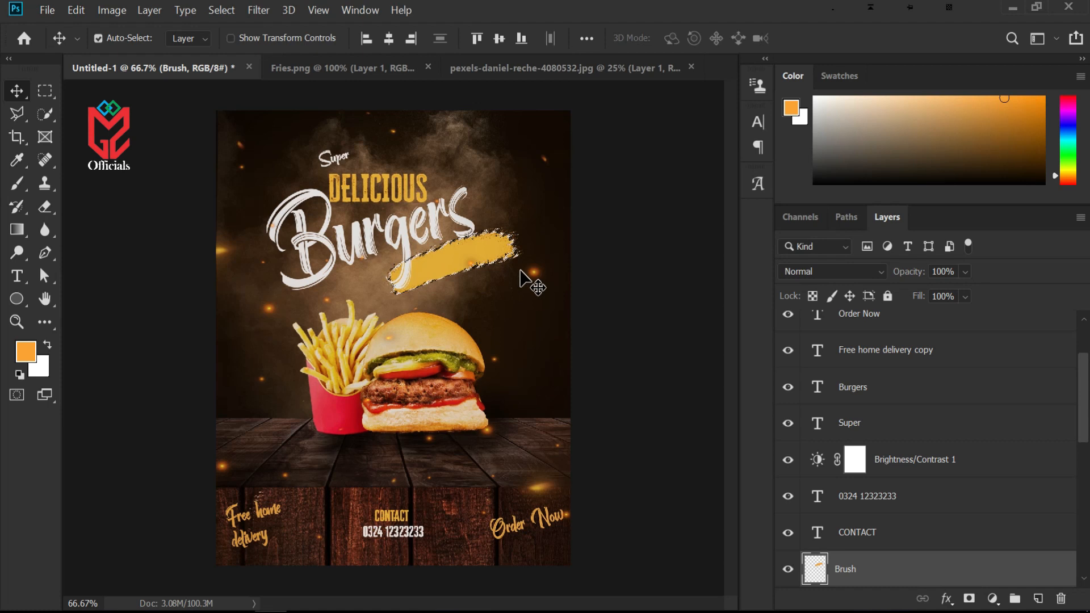
pyautogui.hotkey('ctrl', 'd')
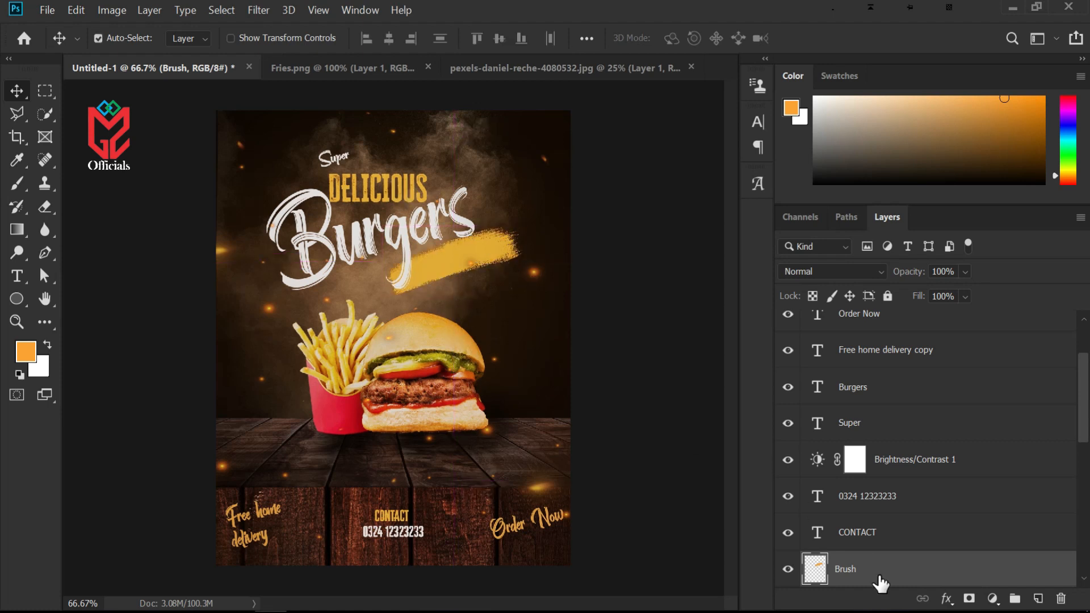
# Reorder the layers so the BEST DEAL text sits above the Brush stroke
pyautogui.moveTo(888, 574); pyautogui.dragTo(890, 305)
pyautogui.scroll(2, 890, 305)
pyautogui.scroll(-1, 909, 477)
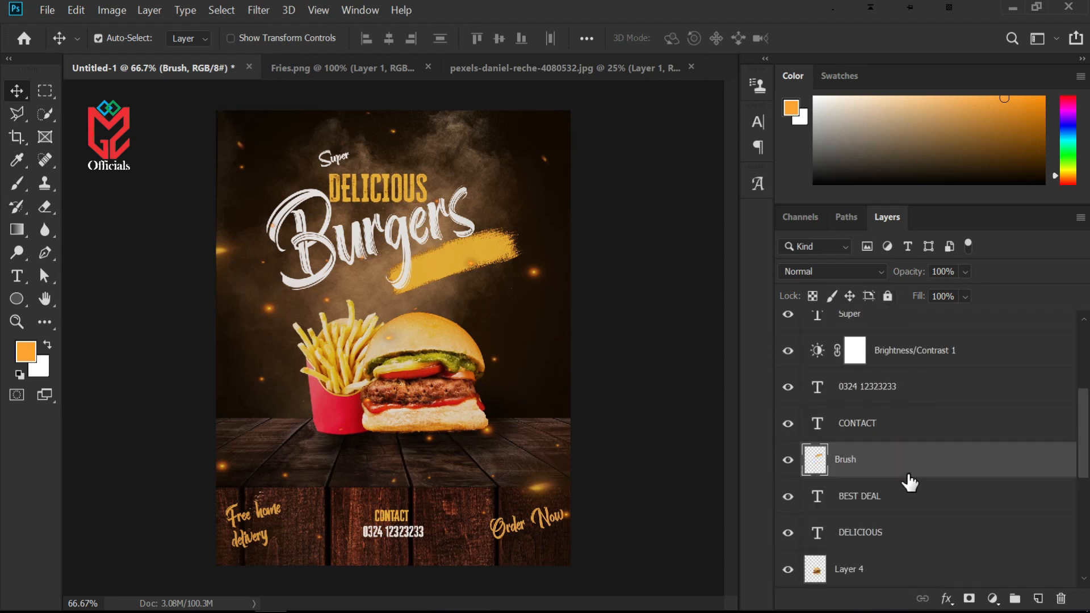
pyautogui.moveTo(889, 504); pyautogui.dragTo(883, 446)
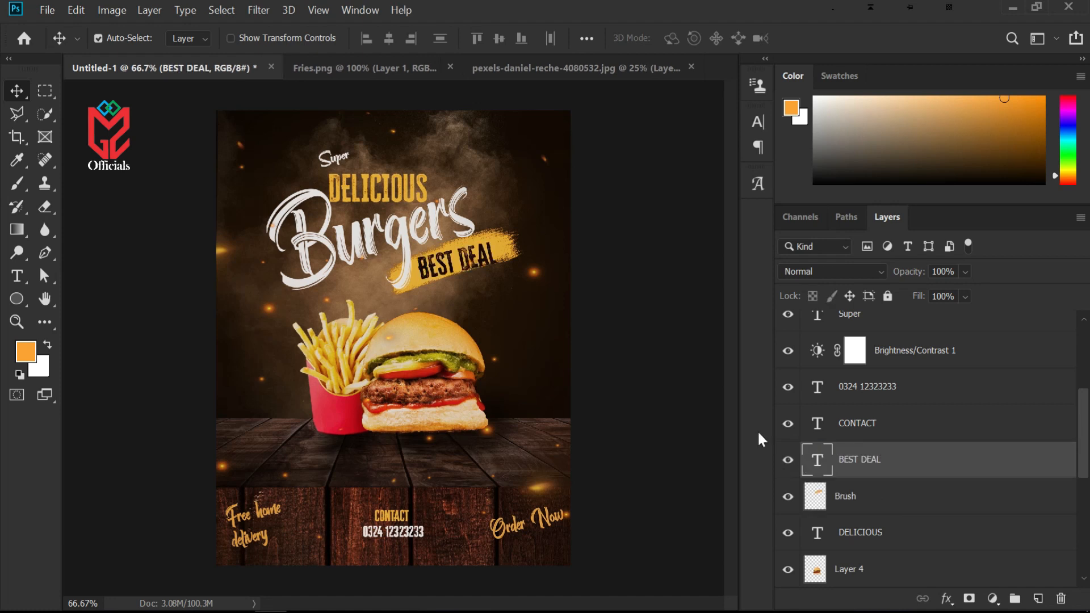
# Adjust the BEST DEAL text's position and angle on the orange brush stroke
pyautogui.click(452, 265)
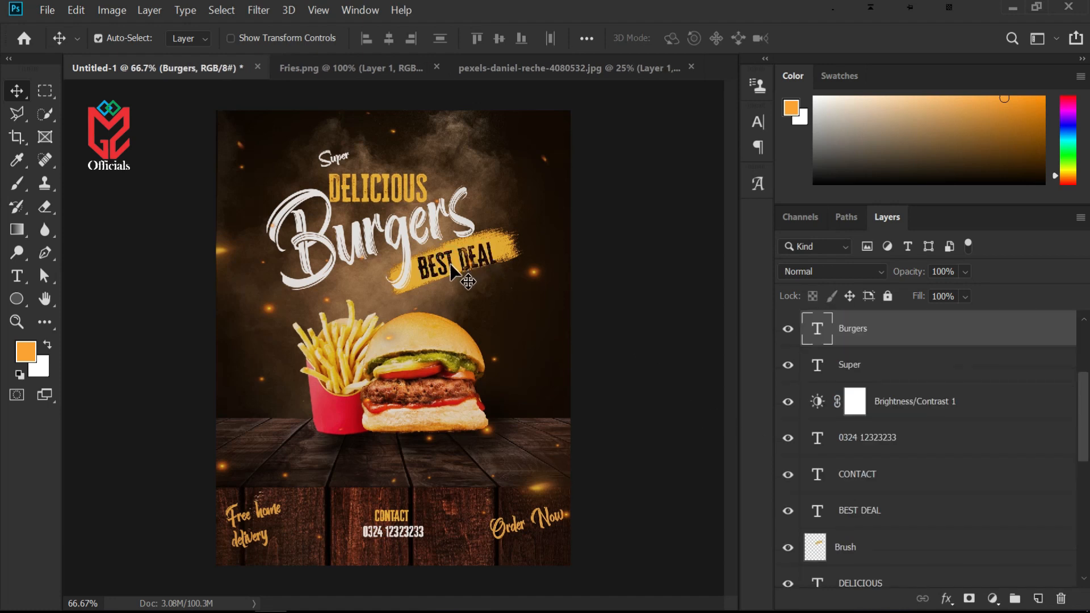
pyautogui.hotkey('ctrl', 't')
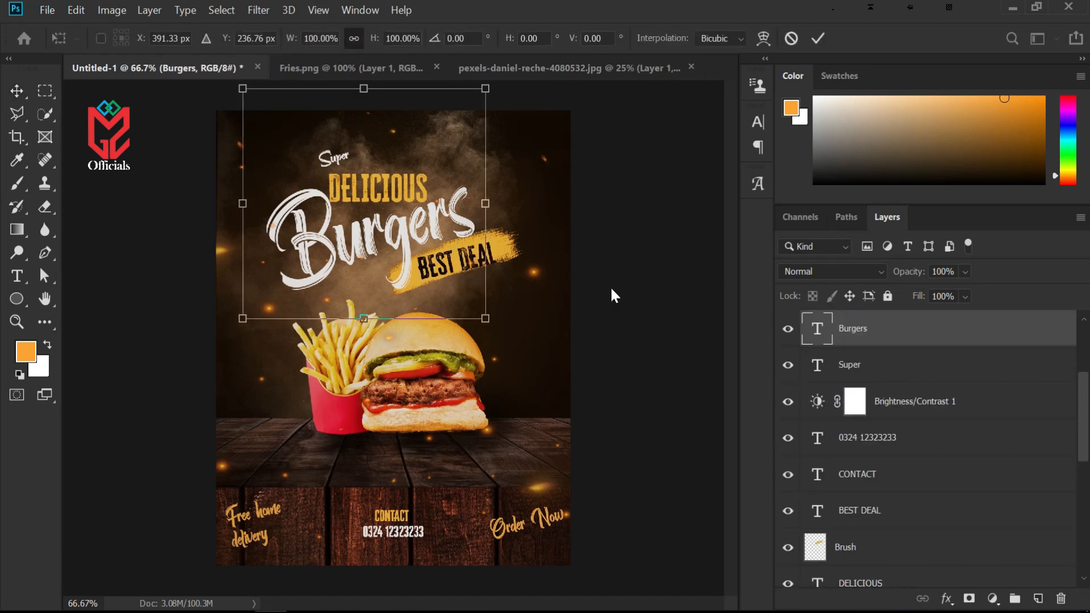
pyautogui.click(476, 261)
pyautogui.press('Return')
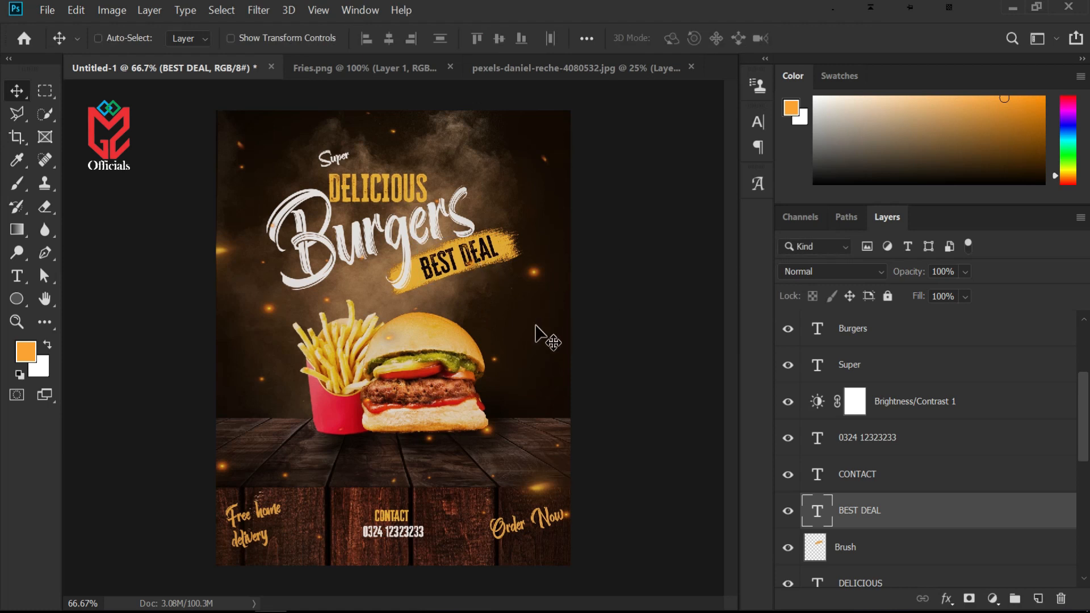
pyautogui.hotkey('ctrl', '-')
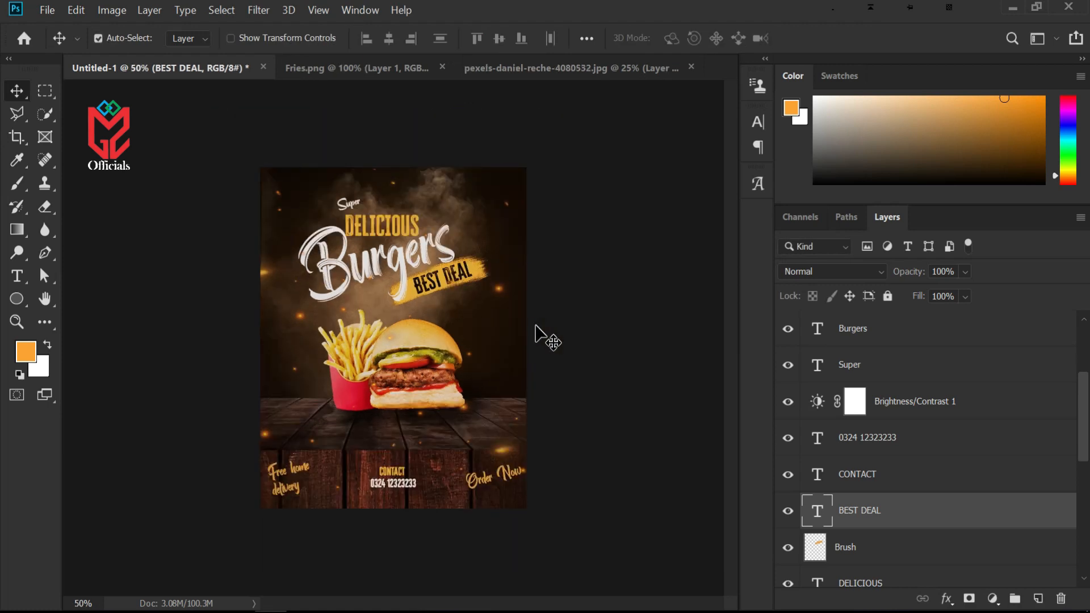